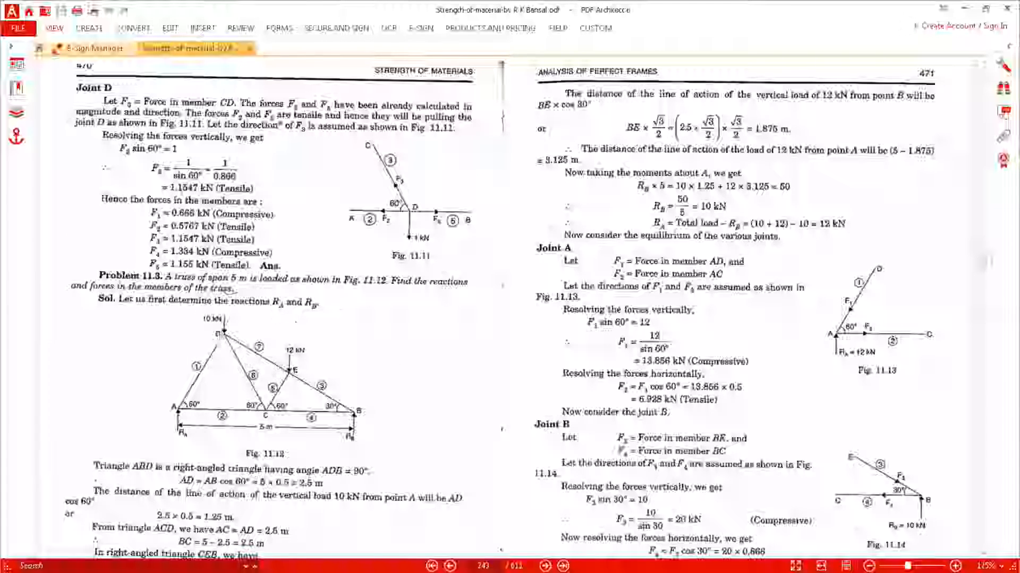
- Review truss Problem 11.3 in the PDF, switch to Workbench, and create a new DesignModeler geometry for the Static Structural system
scroll(385, 366, down, 1)
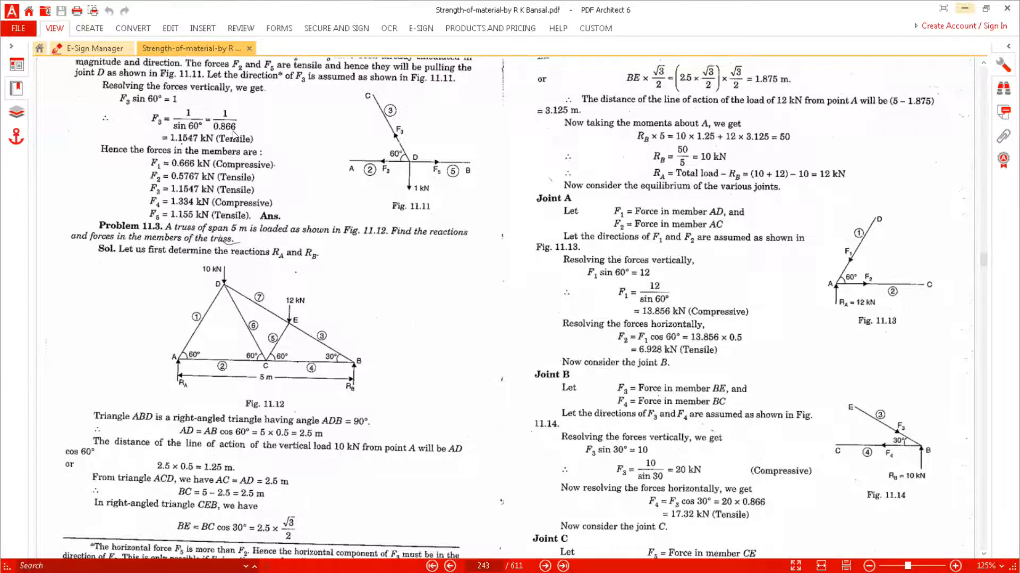
key(alt+Tab)
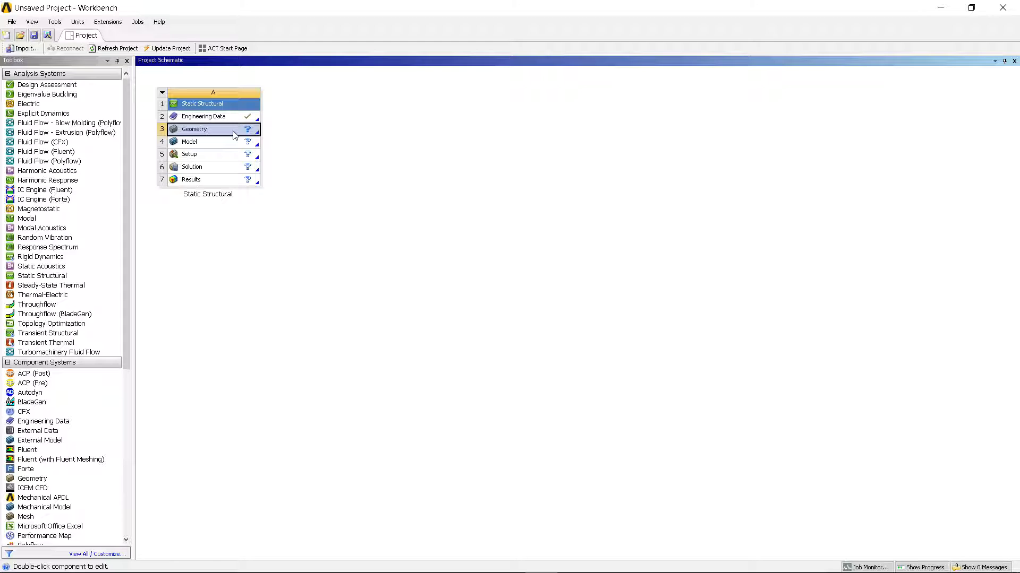
right_click(233, 132)
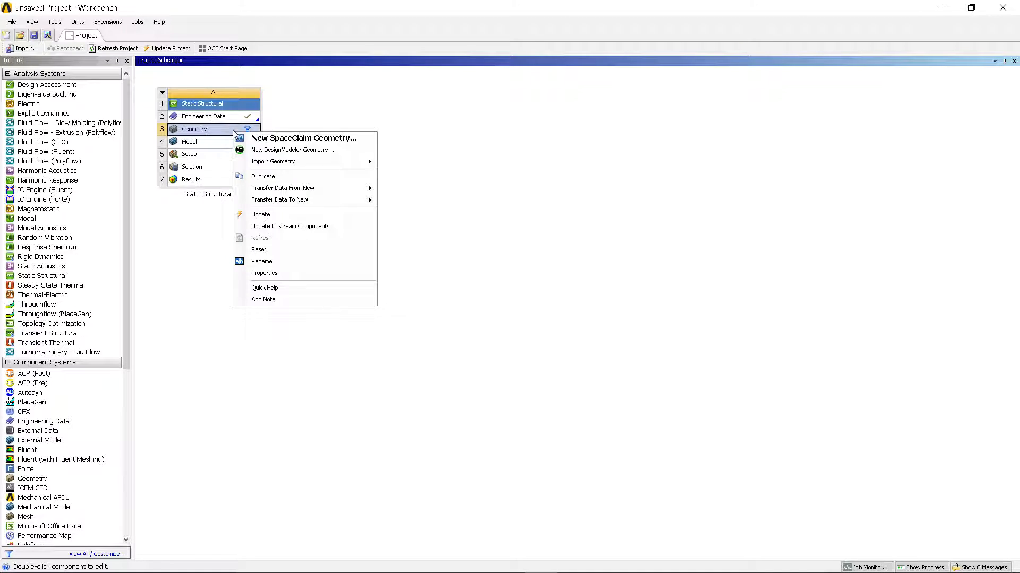
click(275, 151)
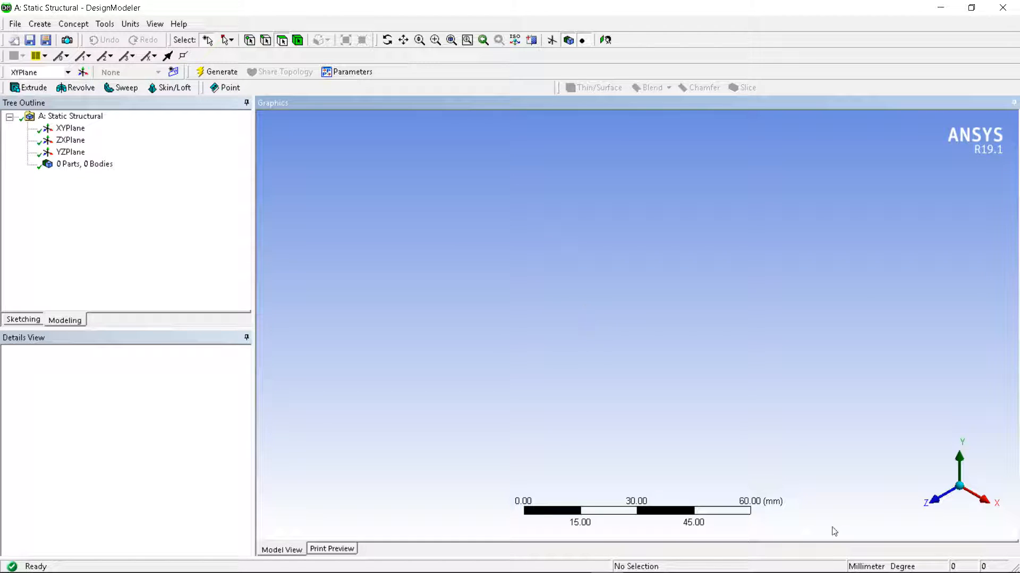
- Set the DesignModeler length unit to Meter
mouse_move(780, 572)
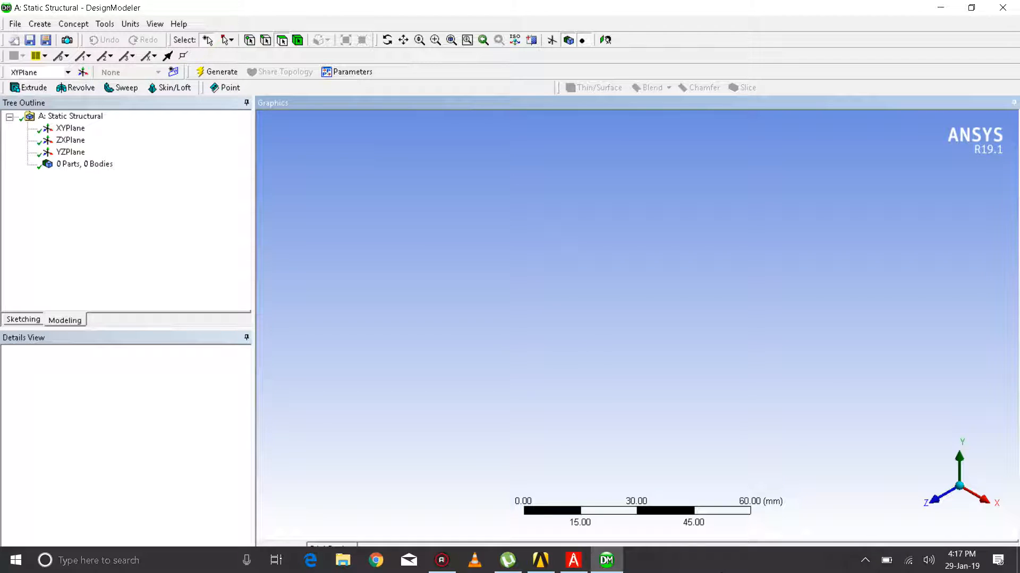
click(130, 24)
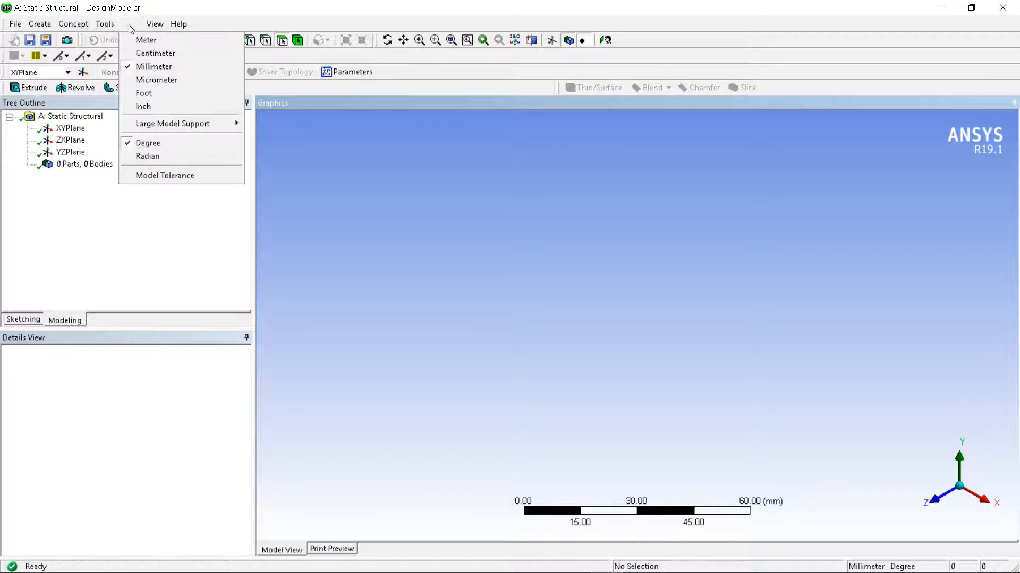
click(159, 41)
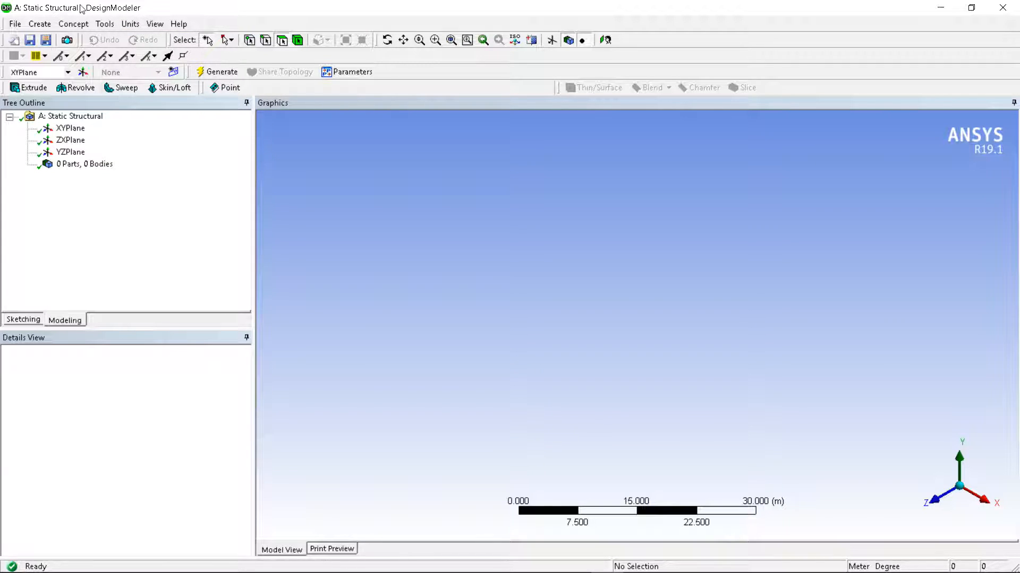
- Orient the view to look straight at the XYPlane and switch to sketching mode
click(72, 131)
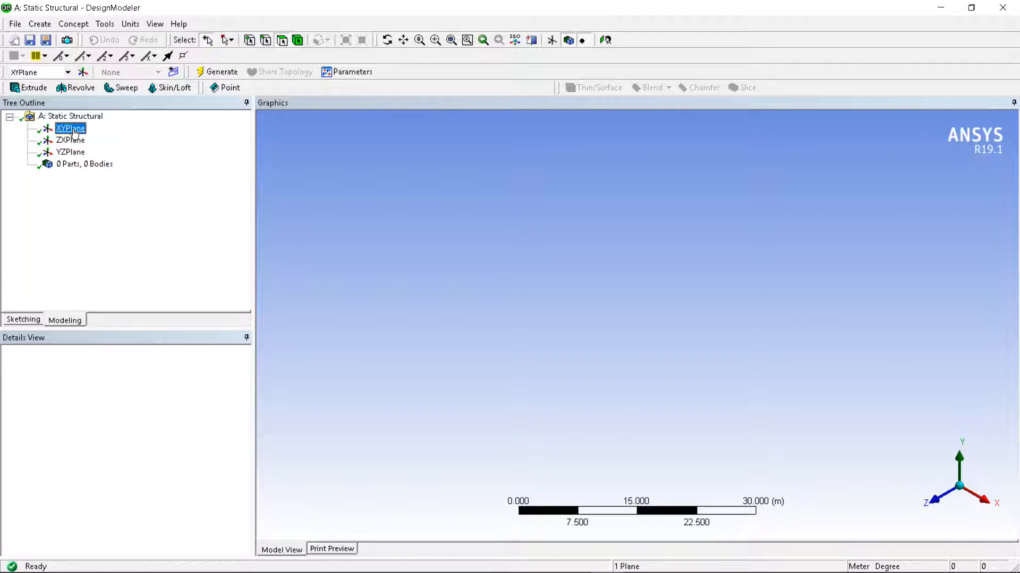
right_click(73, 133)
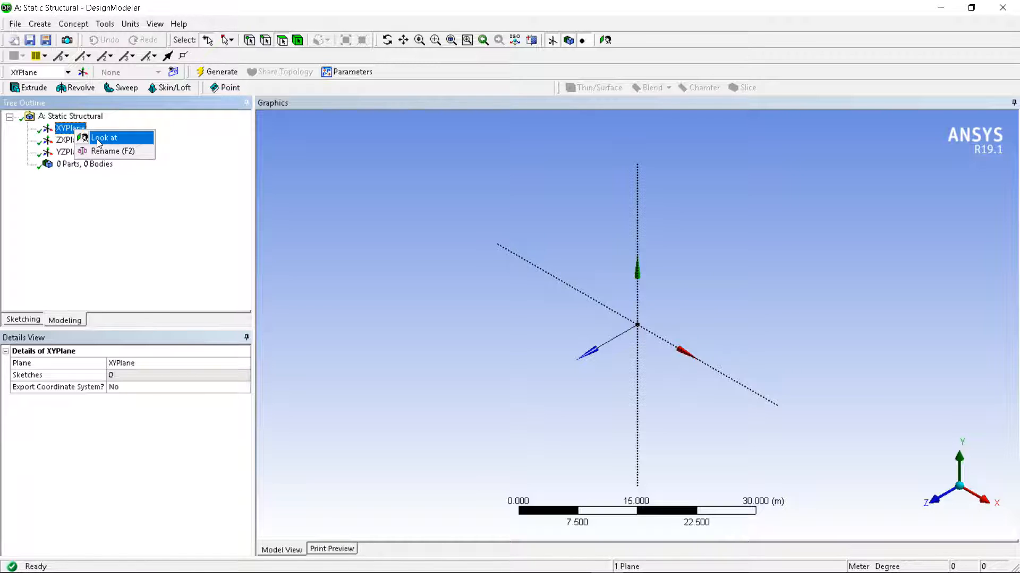
click(97, 137)
click(25, 319)
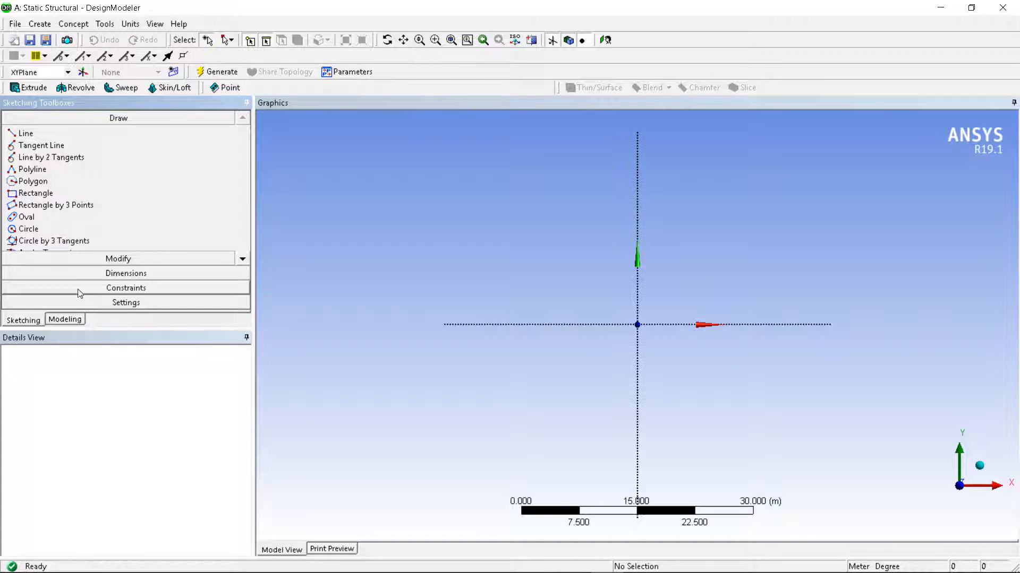
- Show the sketch grid in 2D and set the major grid spacing to 1 m
click(109, 303)
click(64, 192)
click(209, 193)
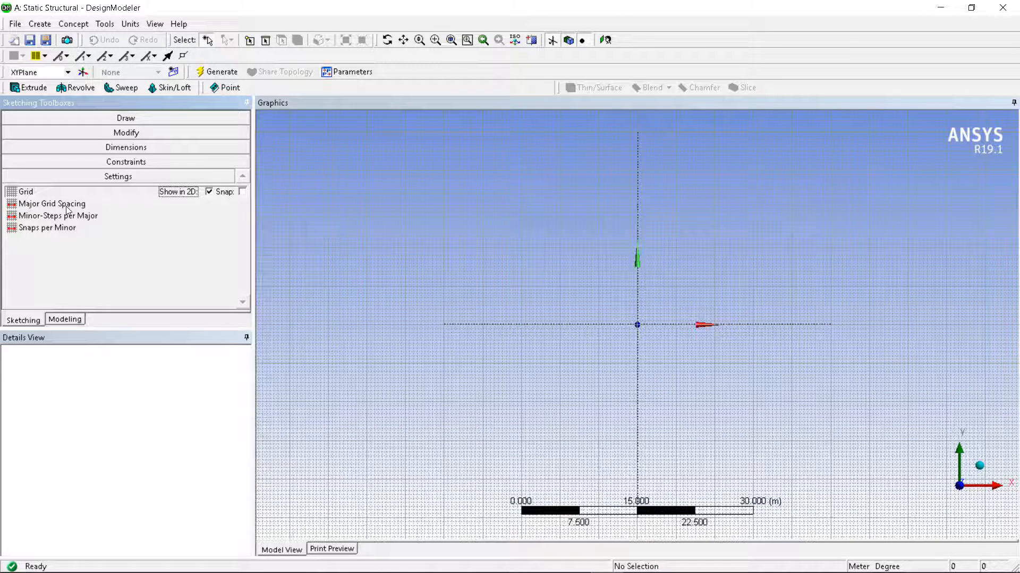
click(196, 207)
click(227, 206)
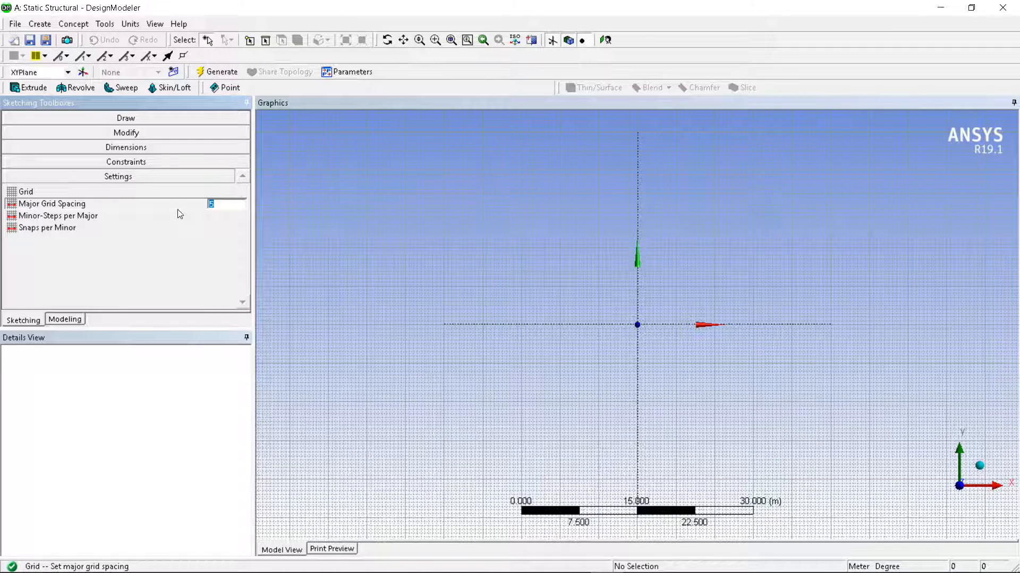
text(1)
key(Return)
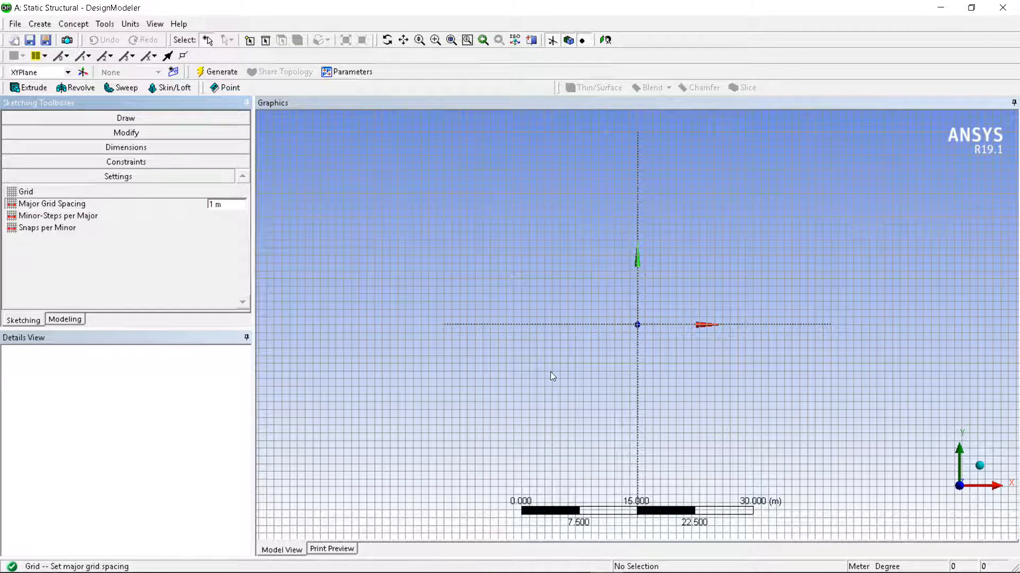
- Sketch a horizontal line about 2.6 m long from the origin along the positive X axis
scroll(770, 308, up, 5)
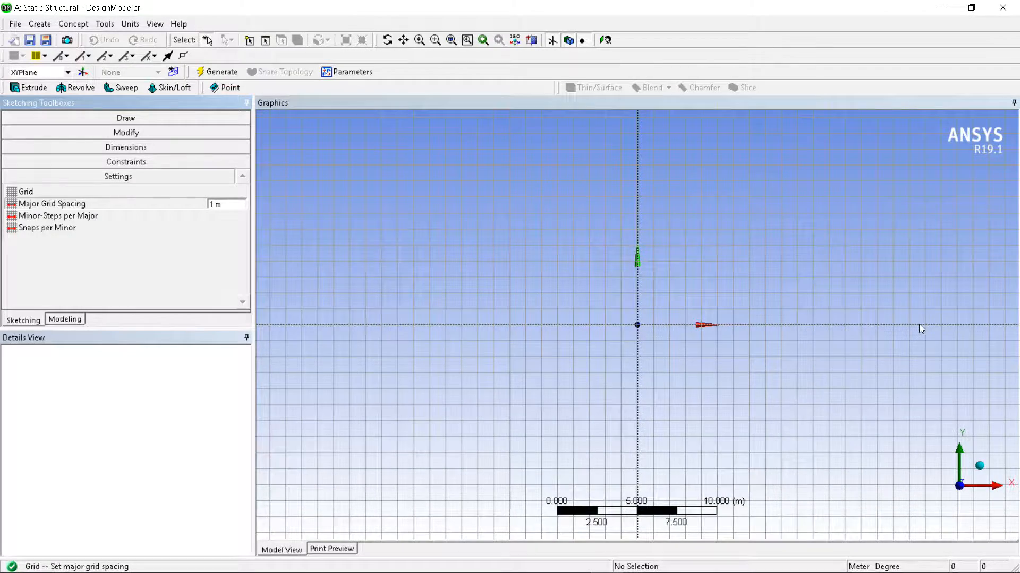
scroll(920, 328, up, 3)
scroll(945, 319, down, 2)
scroll(945, 320, up, 3)
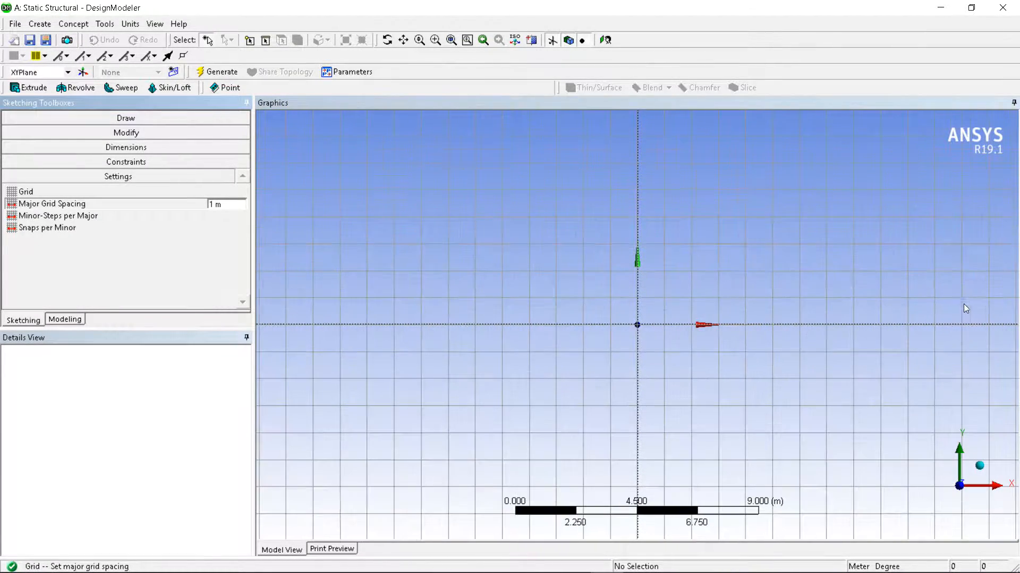
click(133, 118)
click(29, 134)
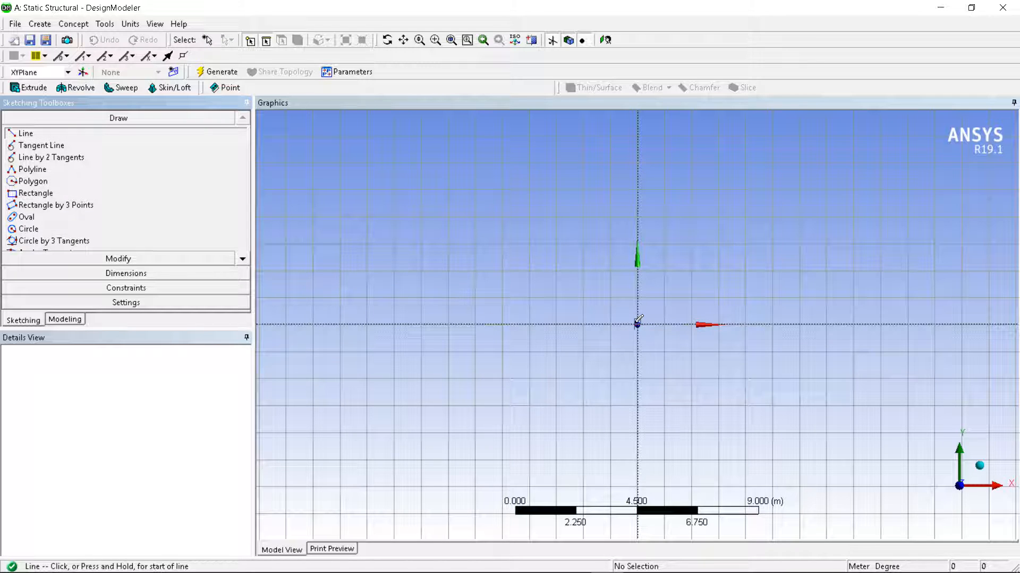
click(637, 323)
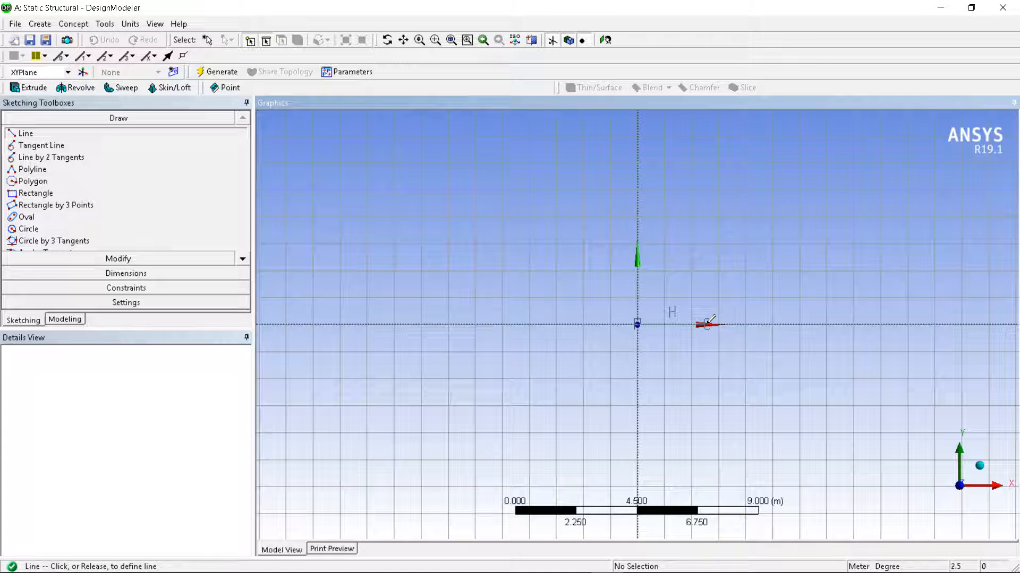
click(707, 323)
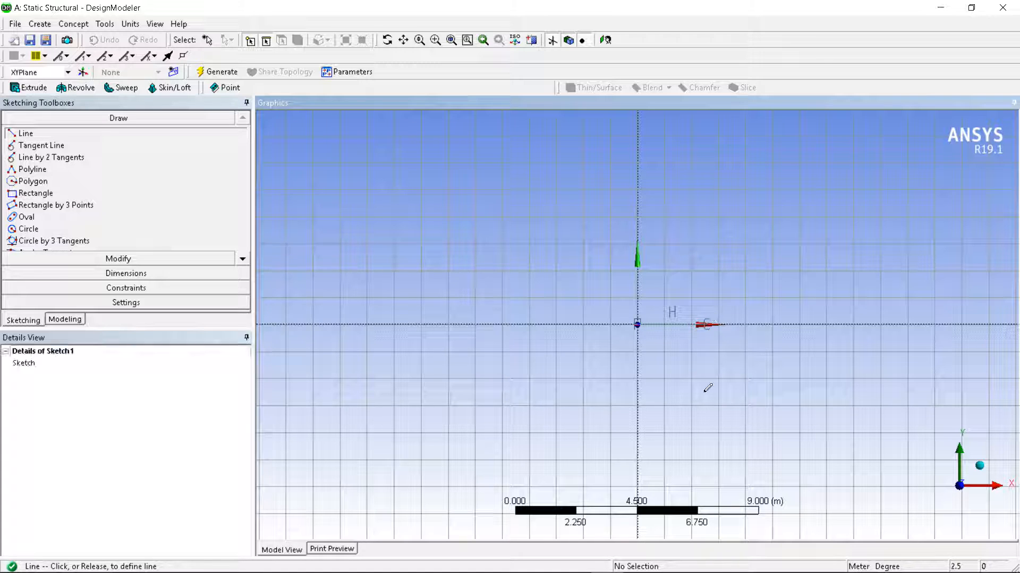
- Dimension the horizontal line's length and set it to 2.5 m
click(88, 270)
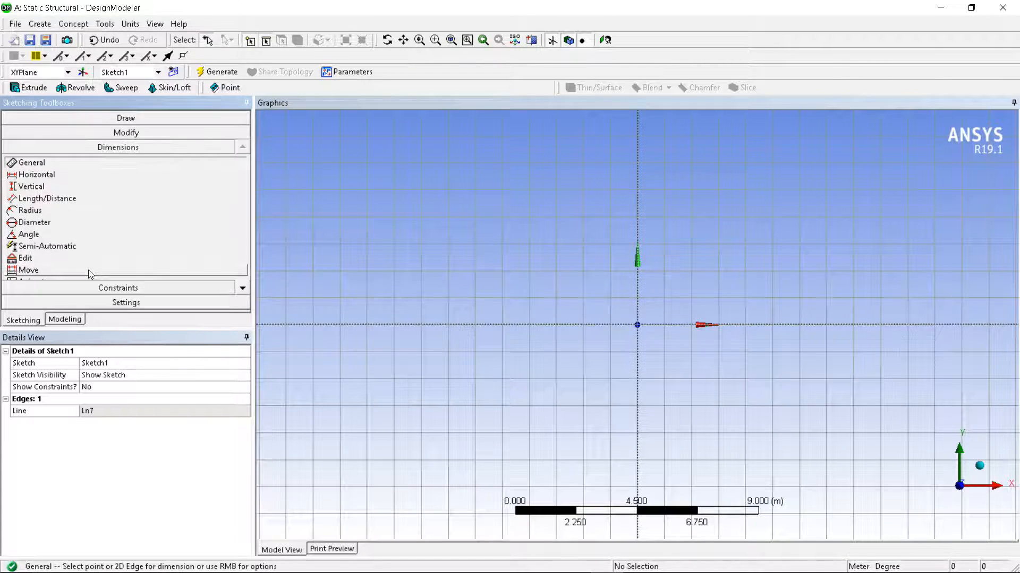
click(677, 325)
click(675, 351)
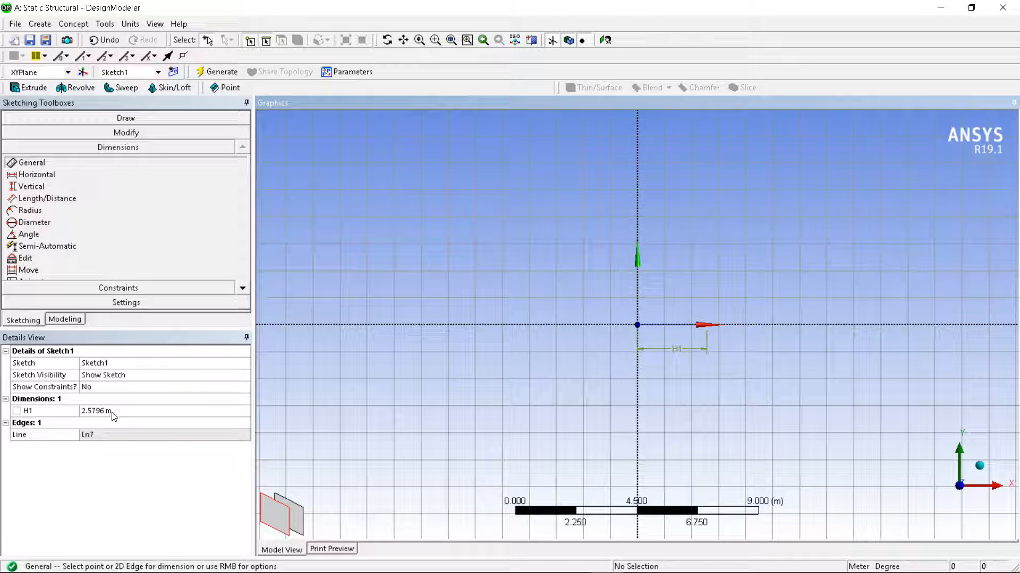
click(111, 412)
text(2)
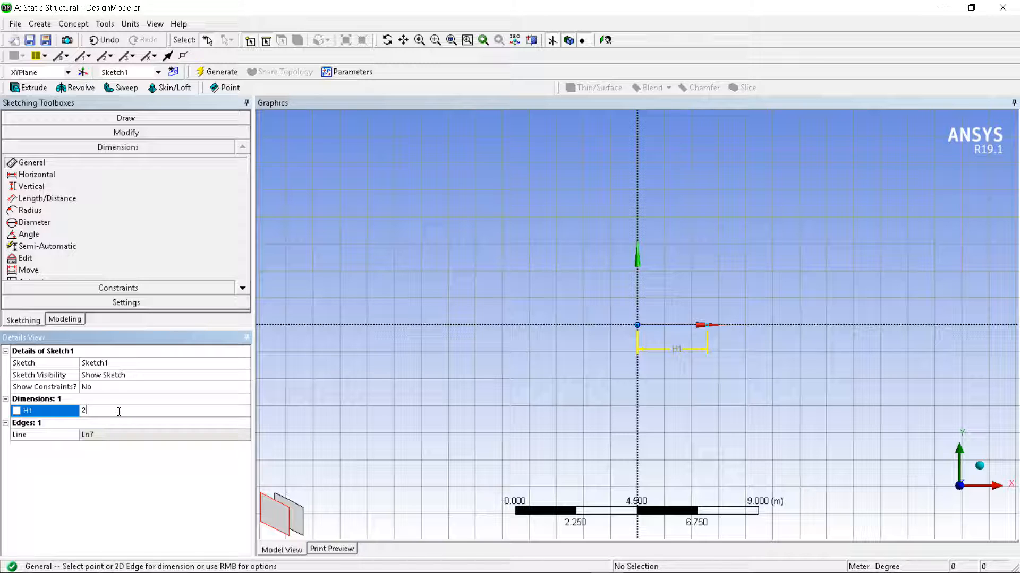
text(.5)
key(Return)
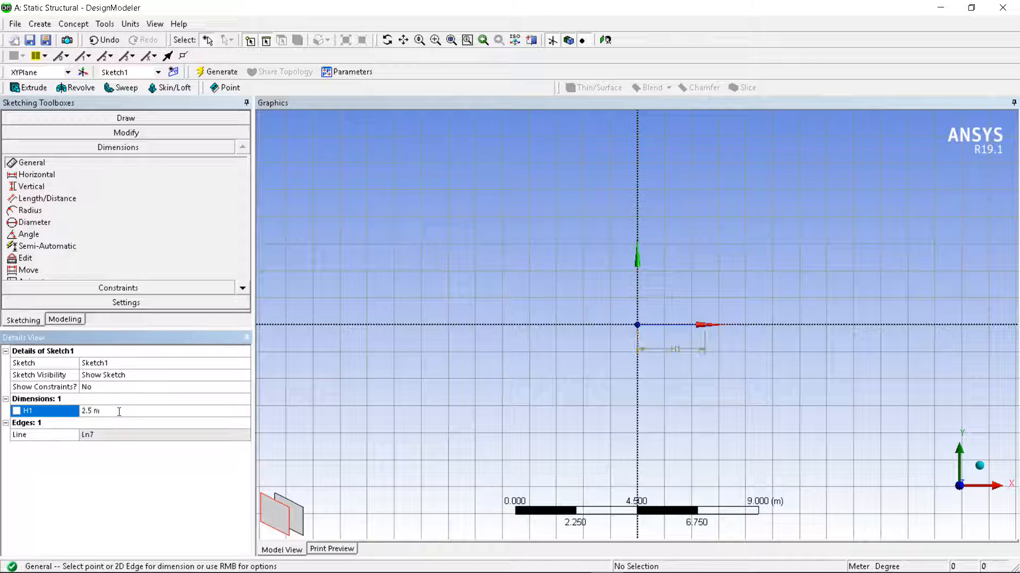
- Sketch an inclined line from the origin, rising at about 45° above the horizontal line
click(121, 121)
click(121, 121)
click(26, 133)
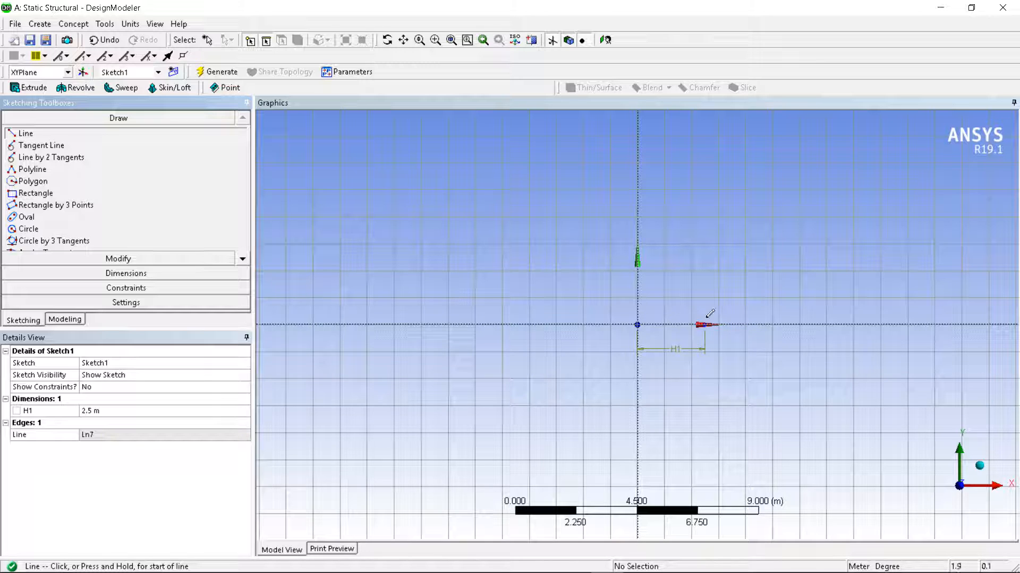
click(637, 324)
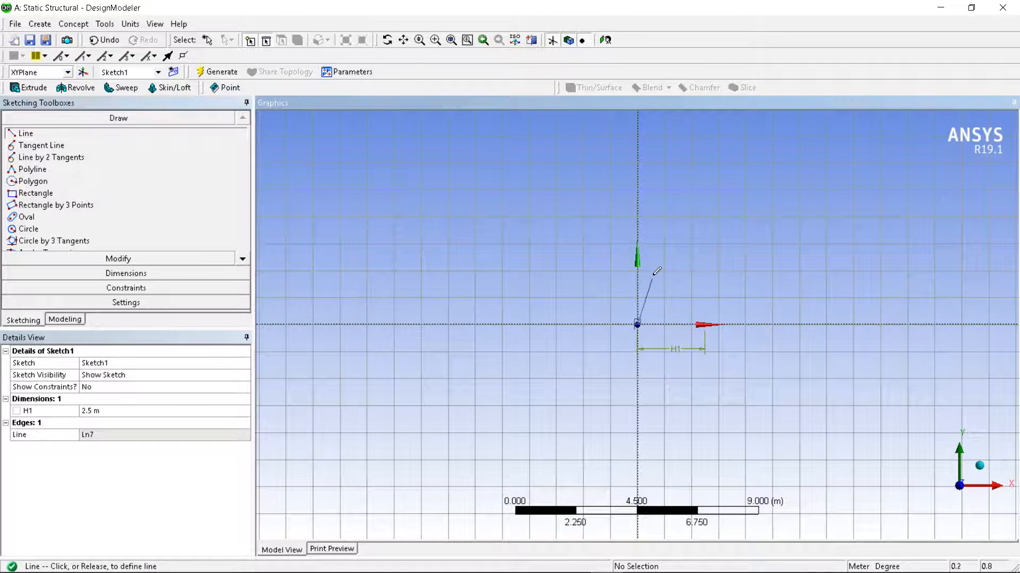
click(702, 259)
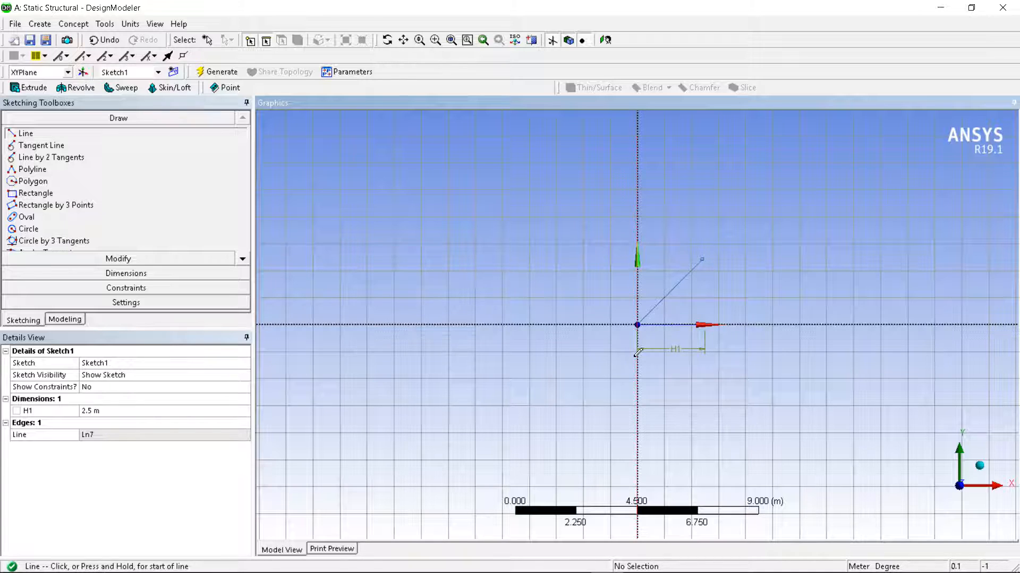
- Dimension the angle between the inclined line and the horizontal line and set it to 60°
click(125, 273)
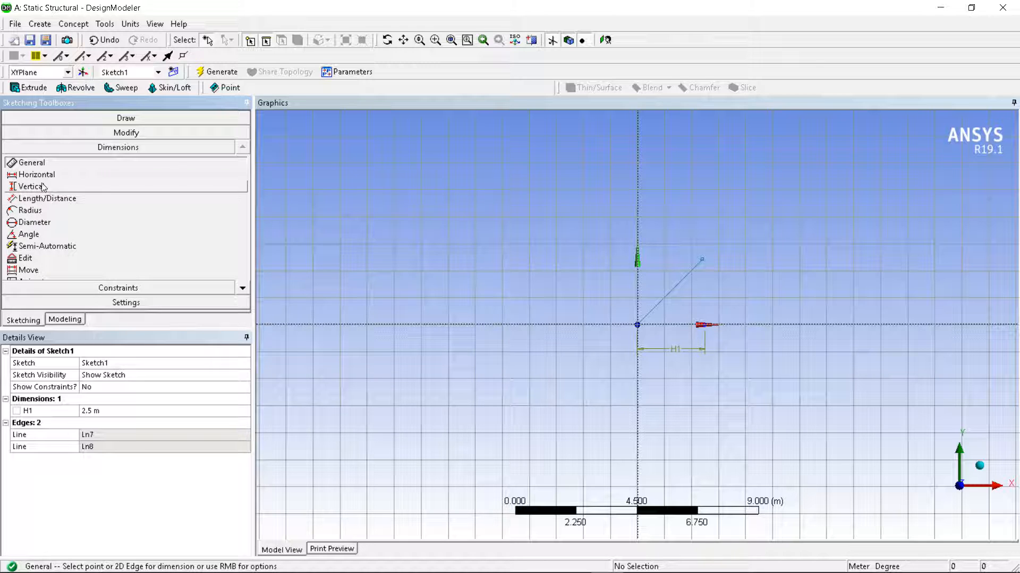
click(29, 234)
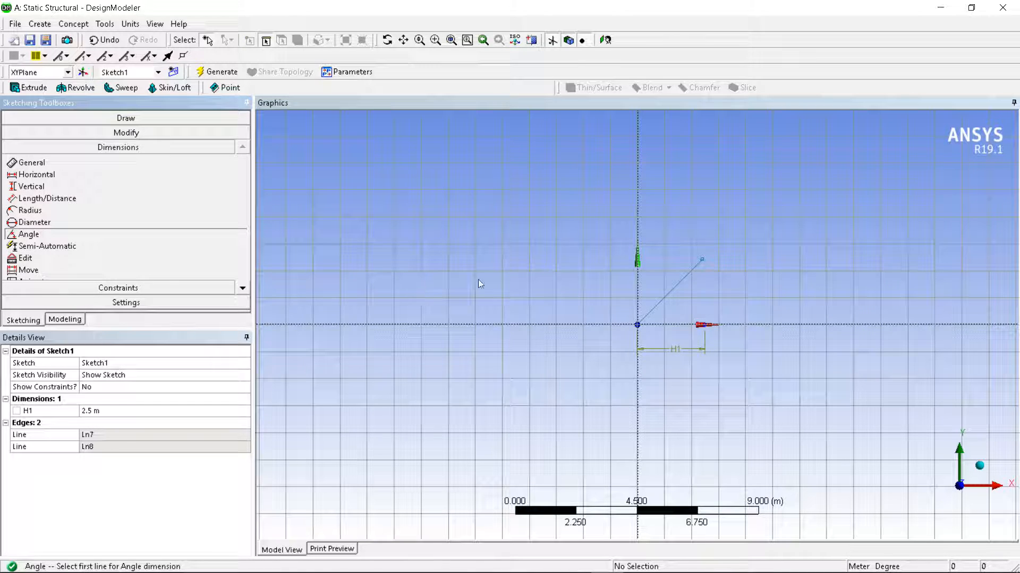
click(655, 305)
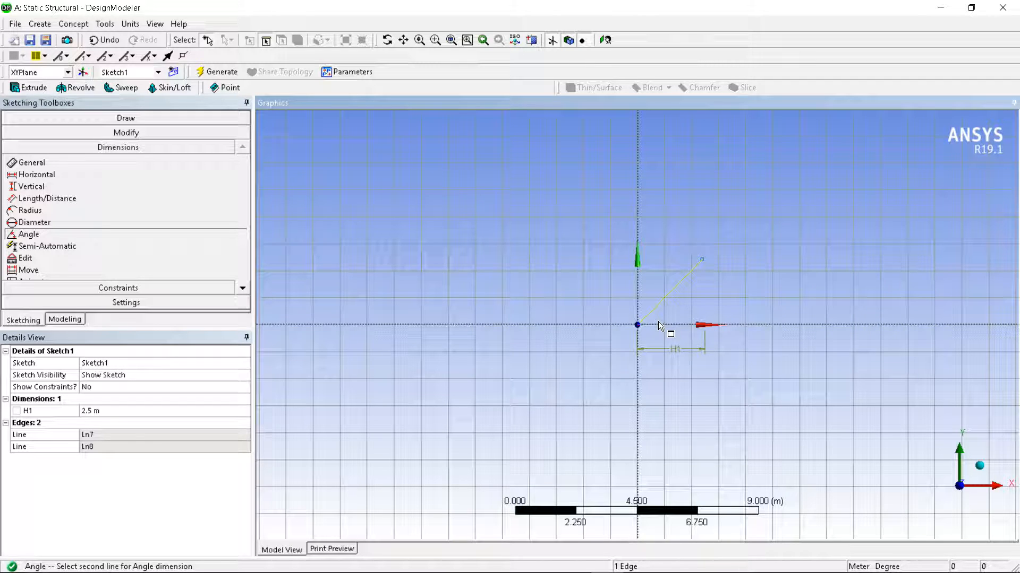
click(658, 321)
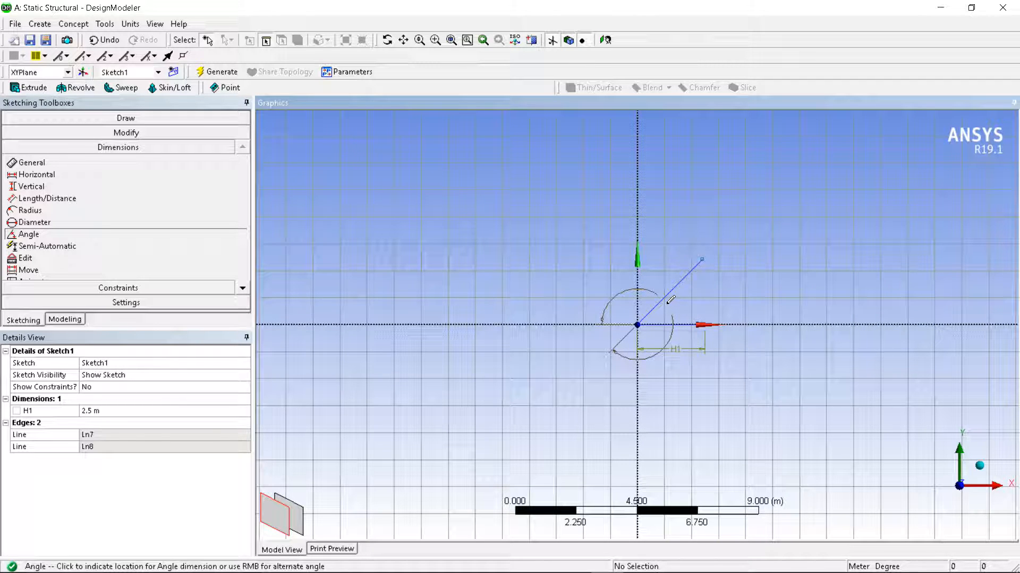
key(Escape)
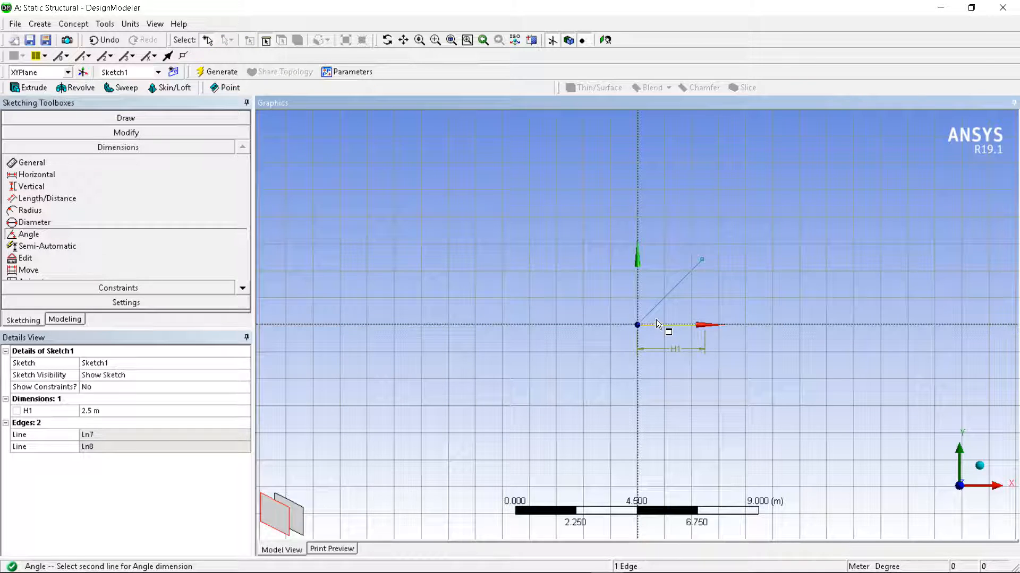
click(658, 304)
click(679, 310)
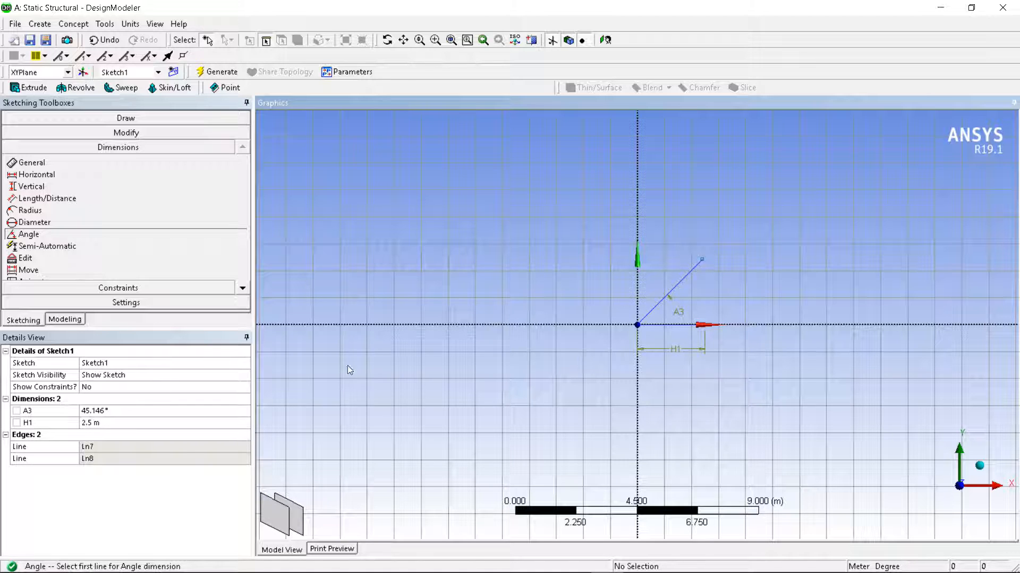
click(114, 411)
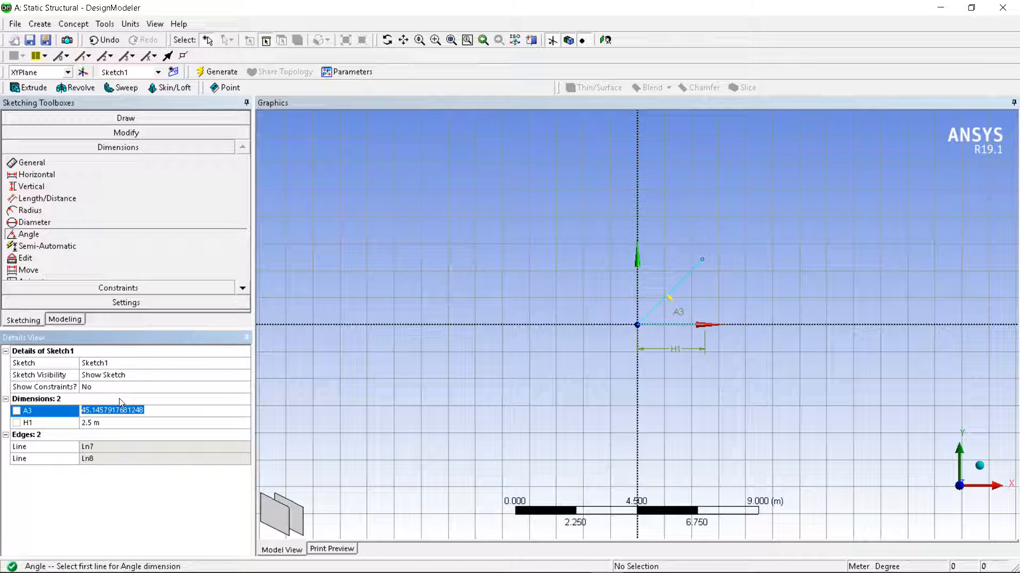
text(60)
key(Return)
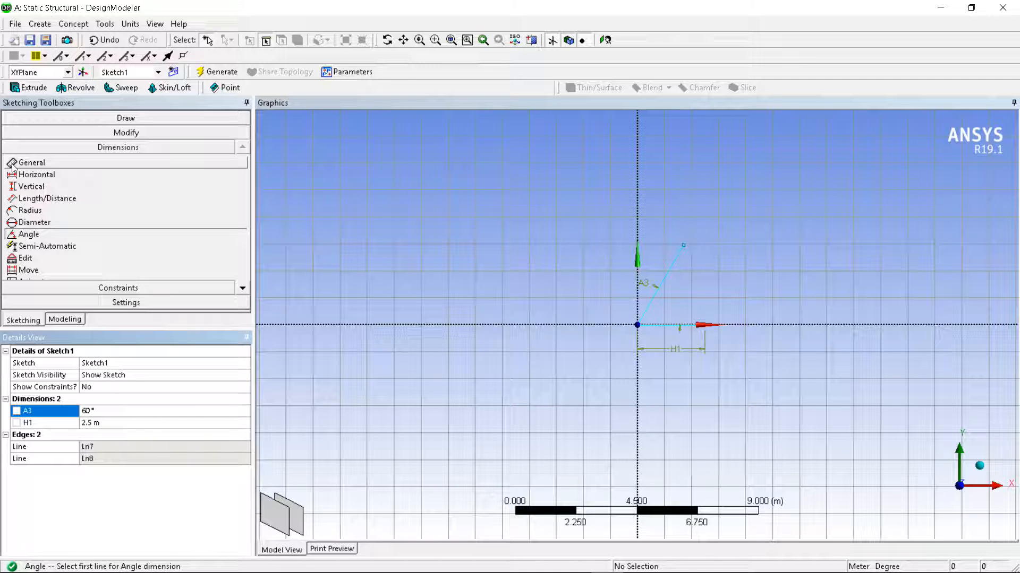
- Sketch a second inclined line from the free end of the 2.5 m horizontal line, rising back across the first inclined line
click(75, 122)
click(50, 131)
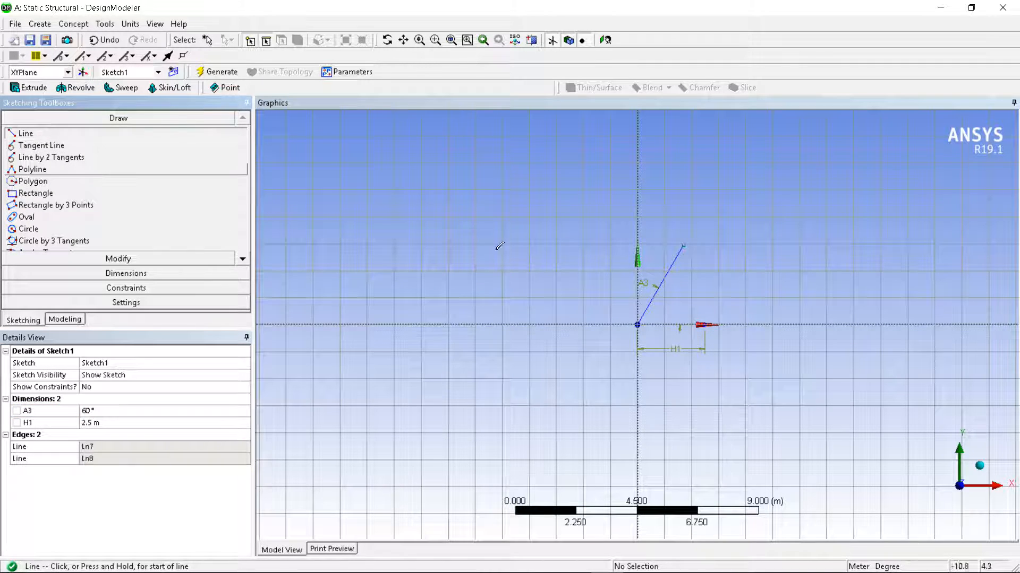
click(704, 323)
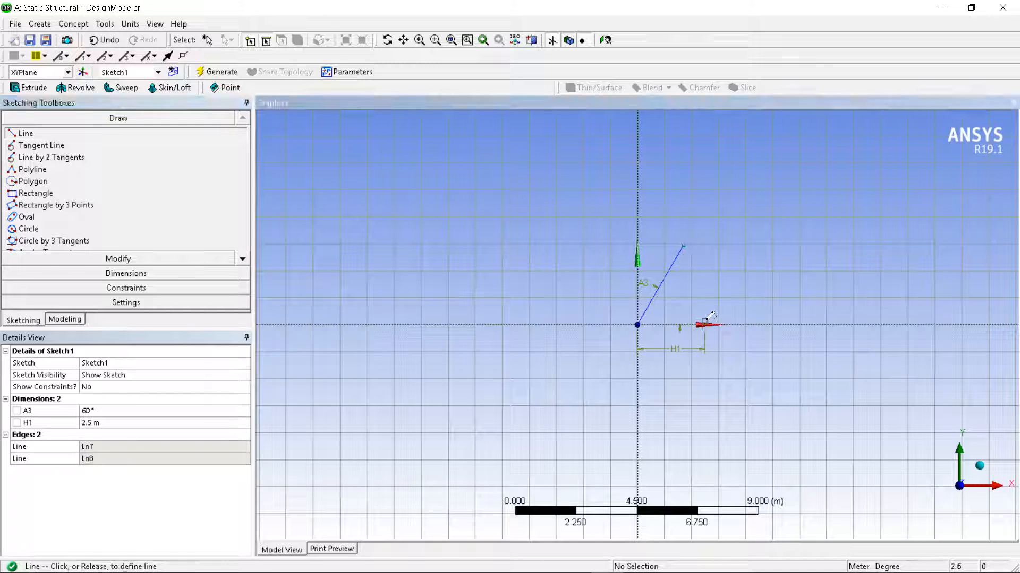
click(660, 222)
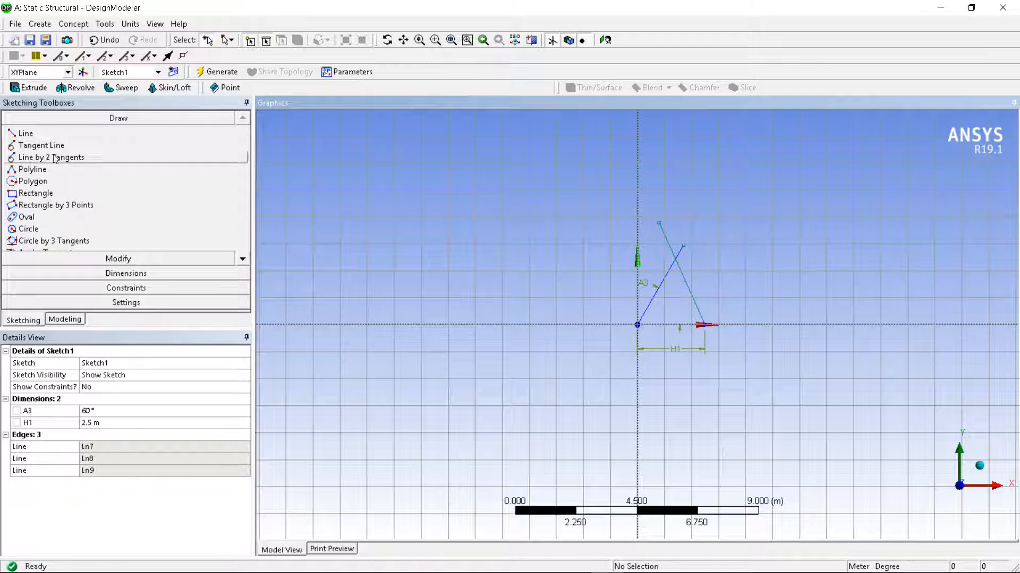
click(71, 272)
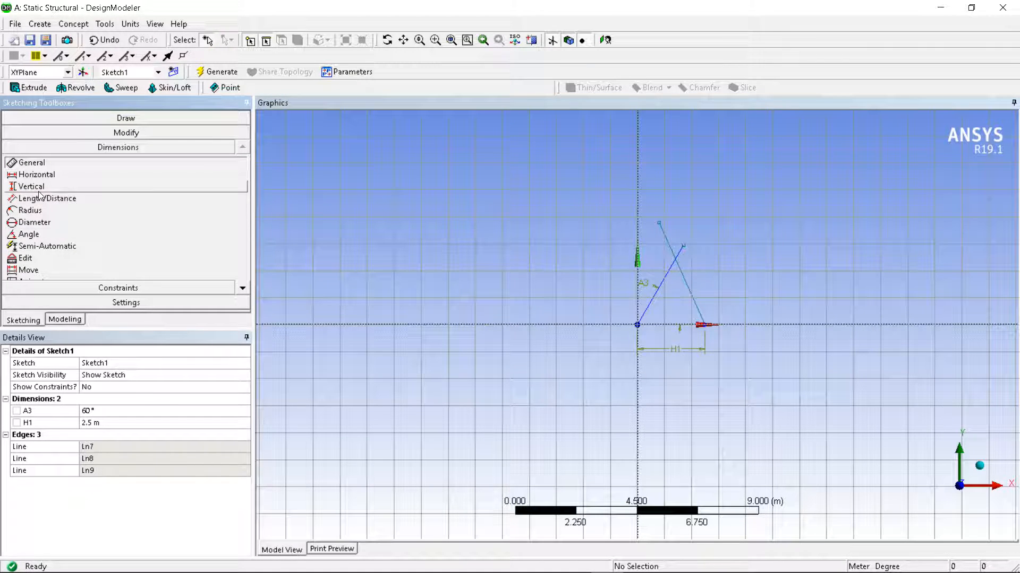
click(36, 235)
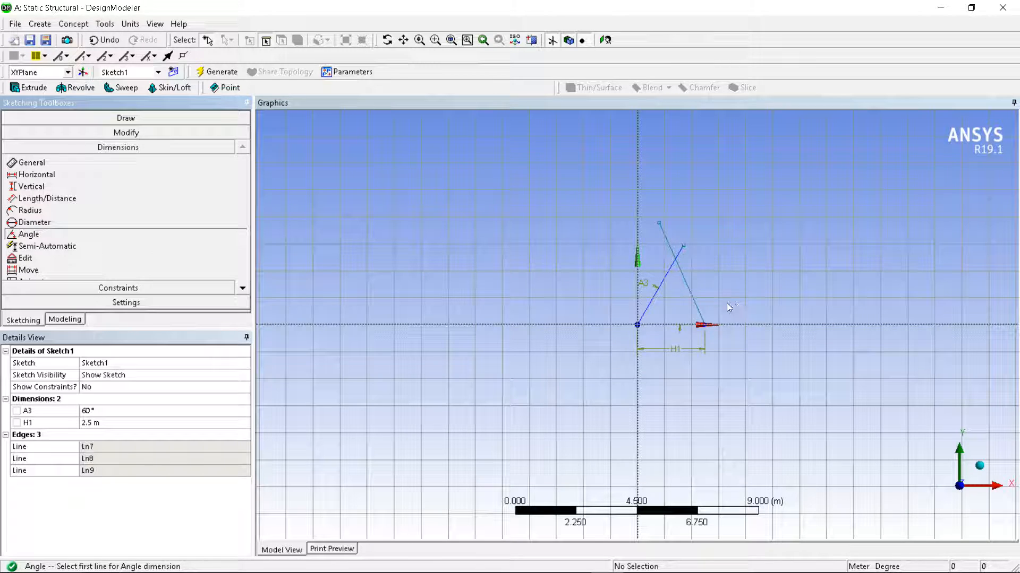
click(671, 324)
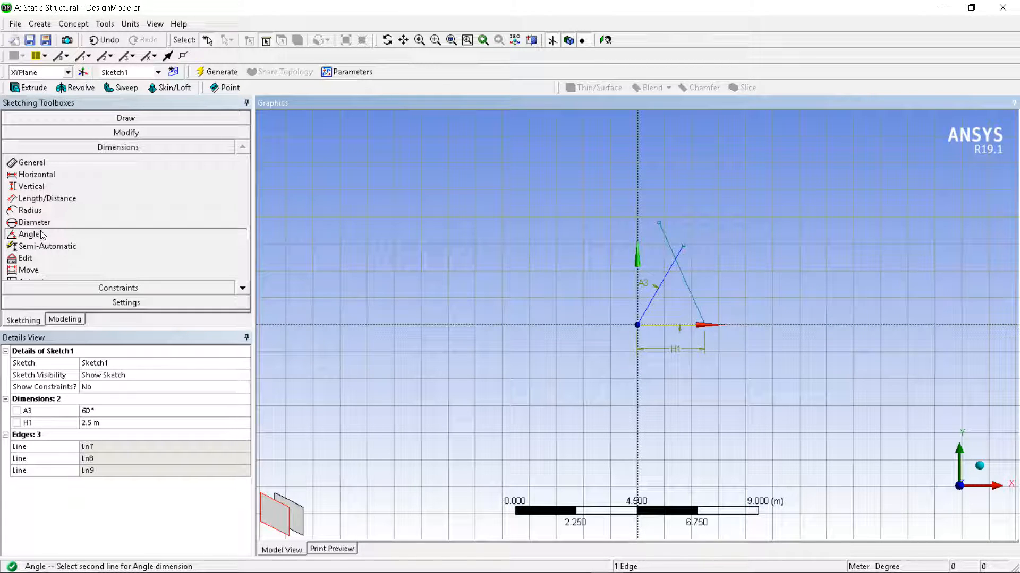
key(Escape)
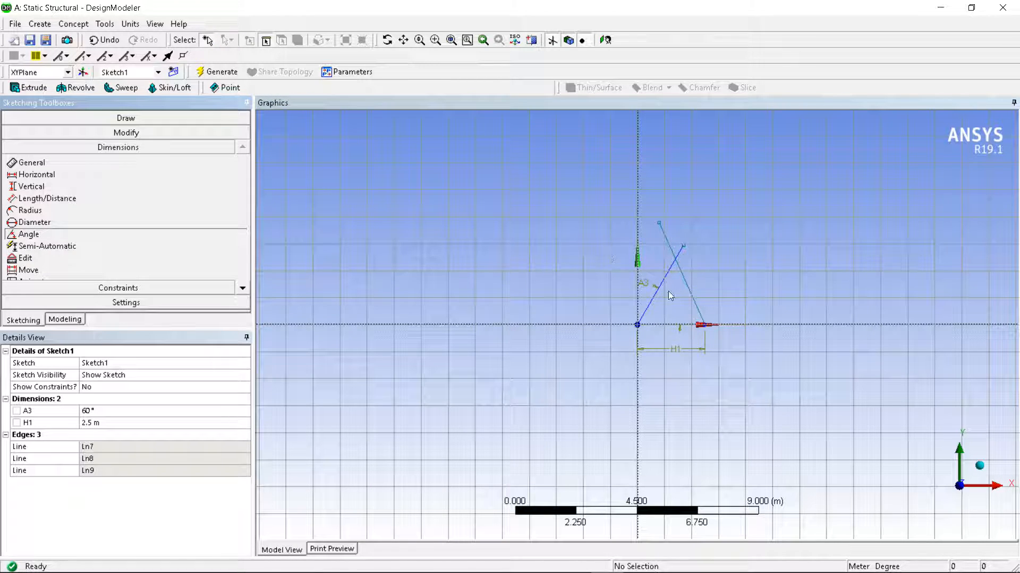
click(693, 296)
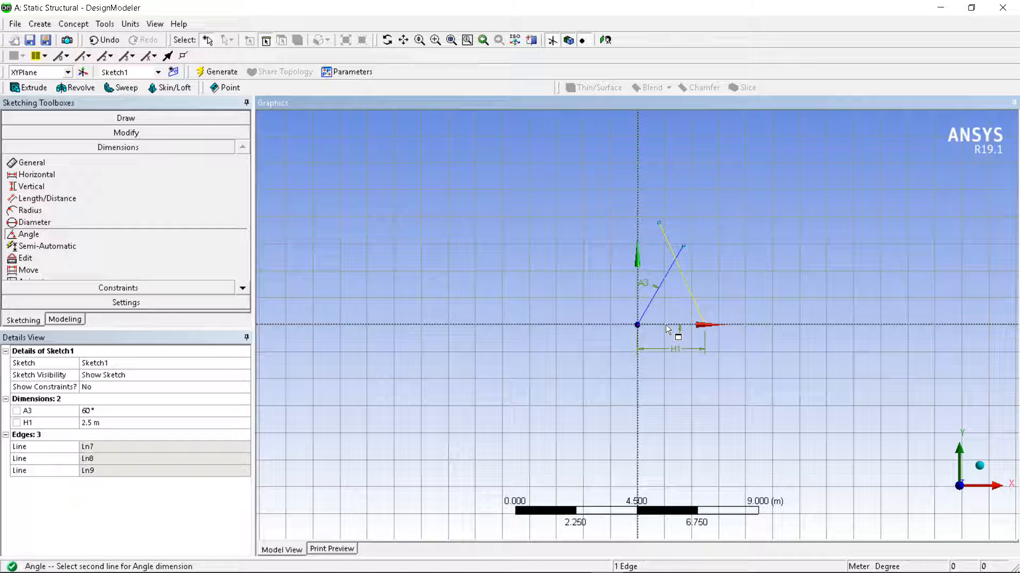
click(665, 324)
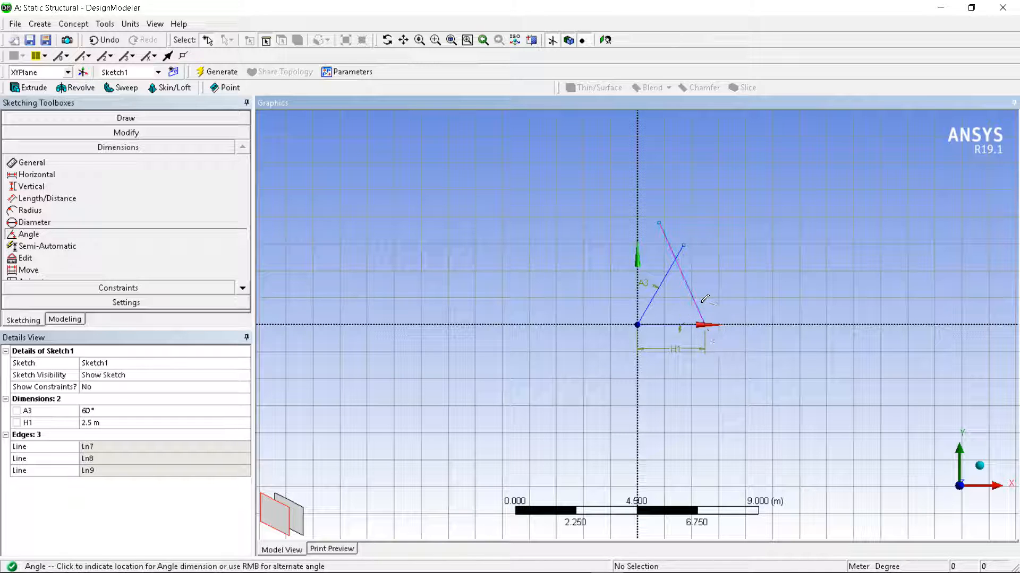
key(Escape)
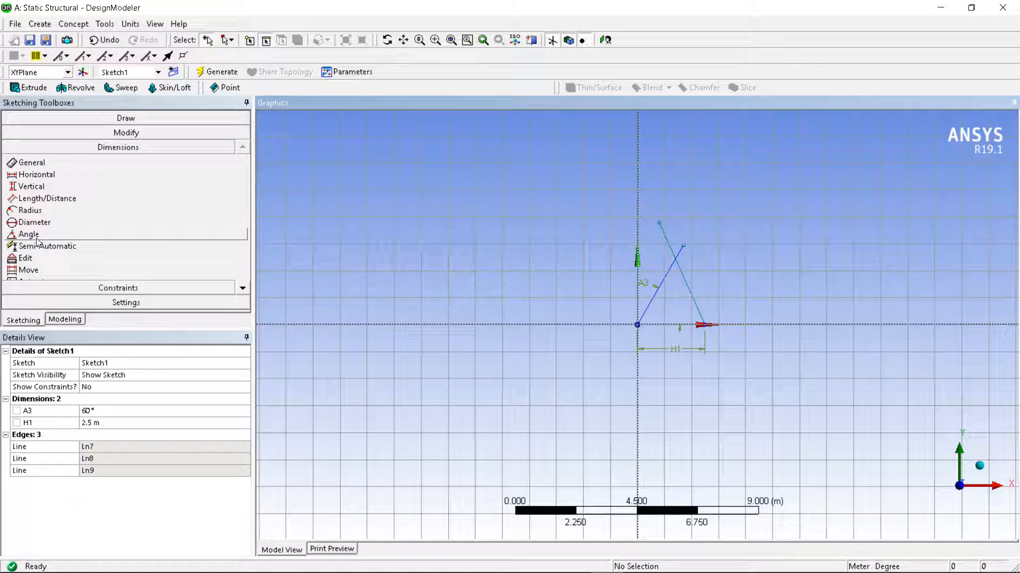
- Dimension the interior angle between the second inclined line and the horizontal line and set it to 60°
click(689, 292)
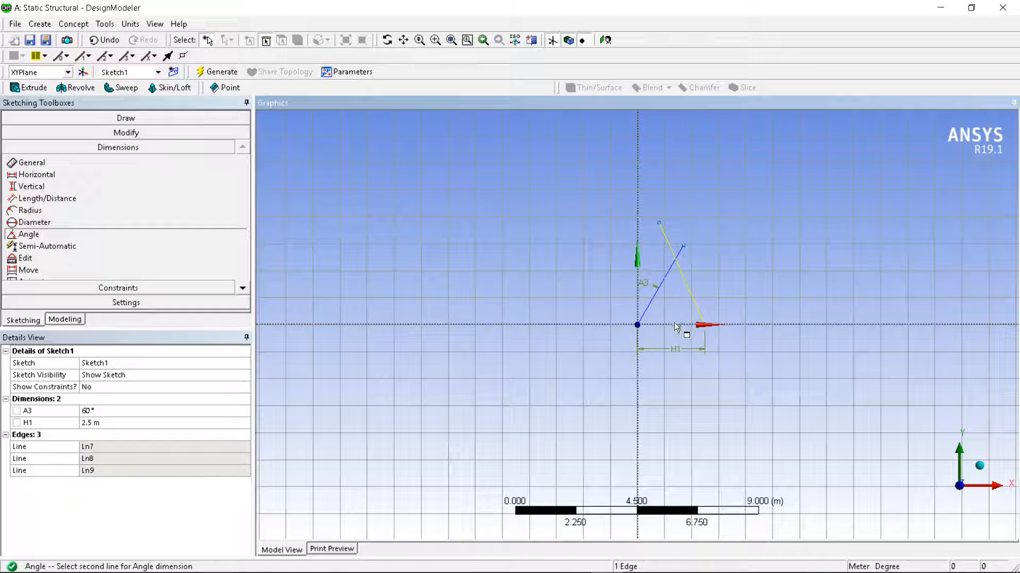
click(674, 324)
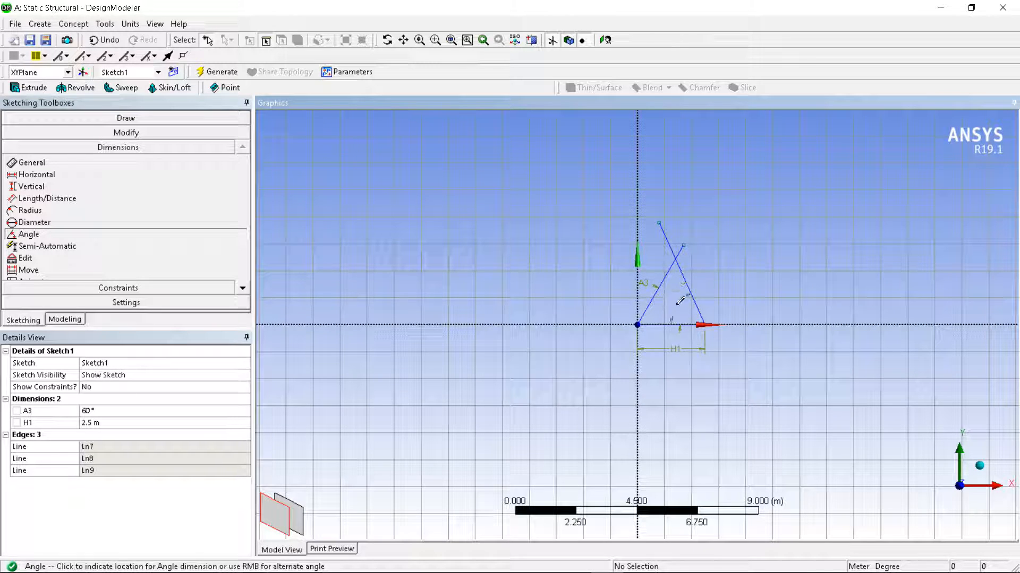
click(675, 307)
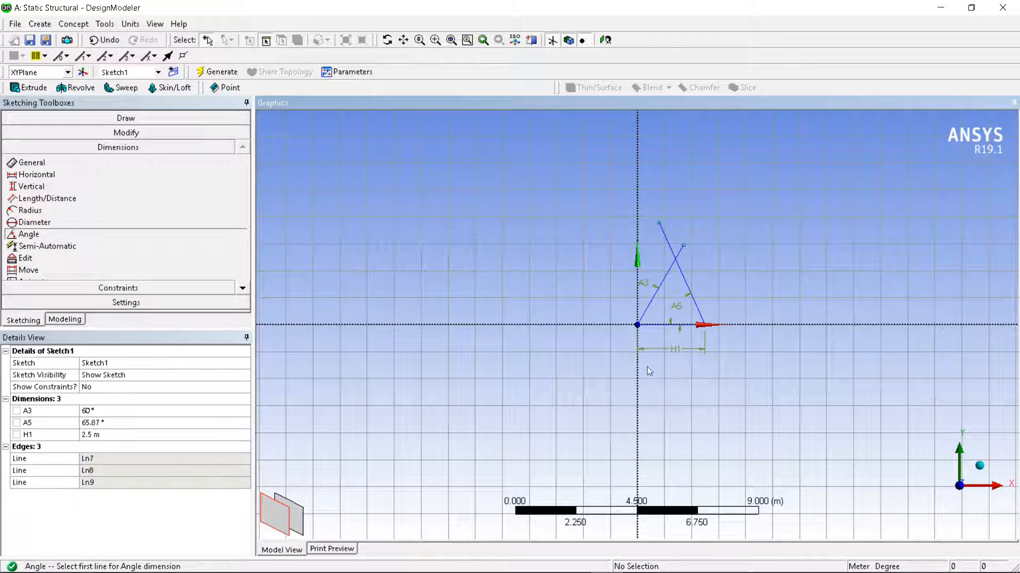
click(109, 423)
text(6)
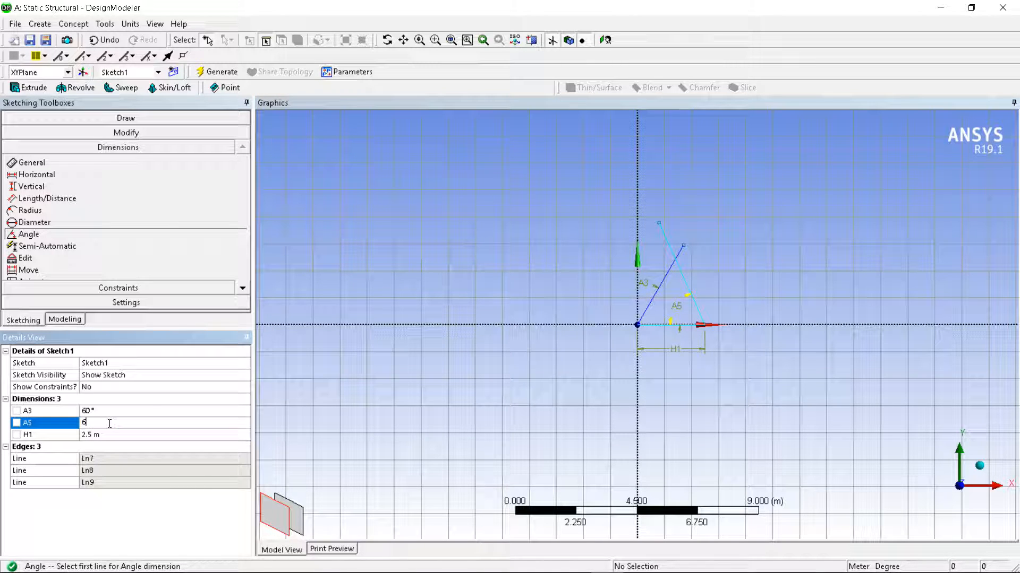
text(0)
key(Return)
- Trim the ends of both inclined lines that extend beyond their intersection, leaving a closed triangle
click(133, 288)
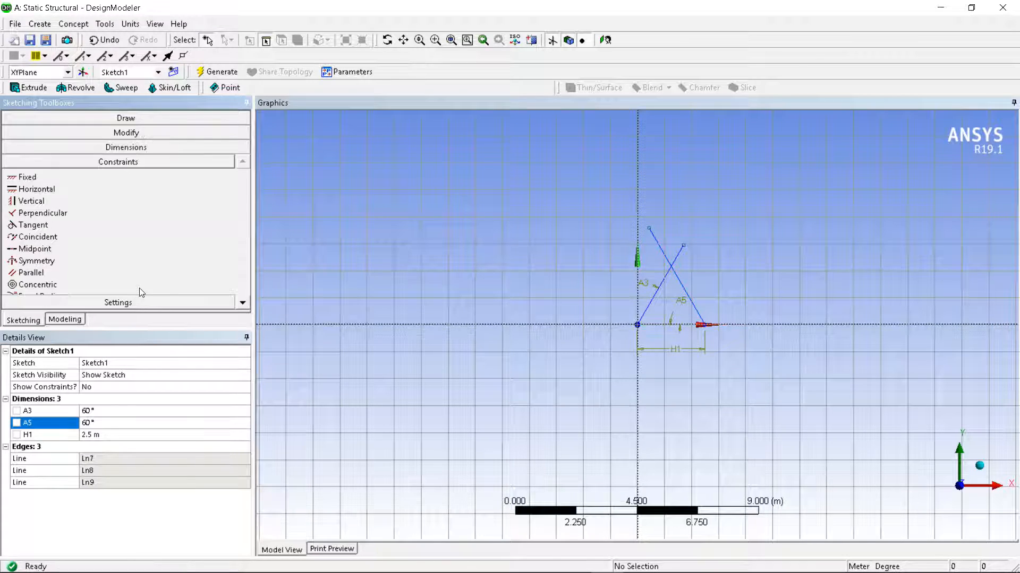
click(127, 133)
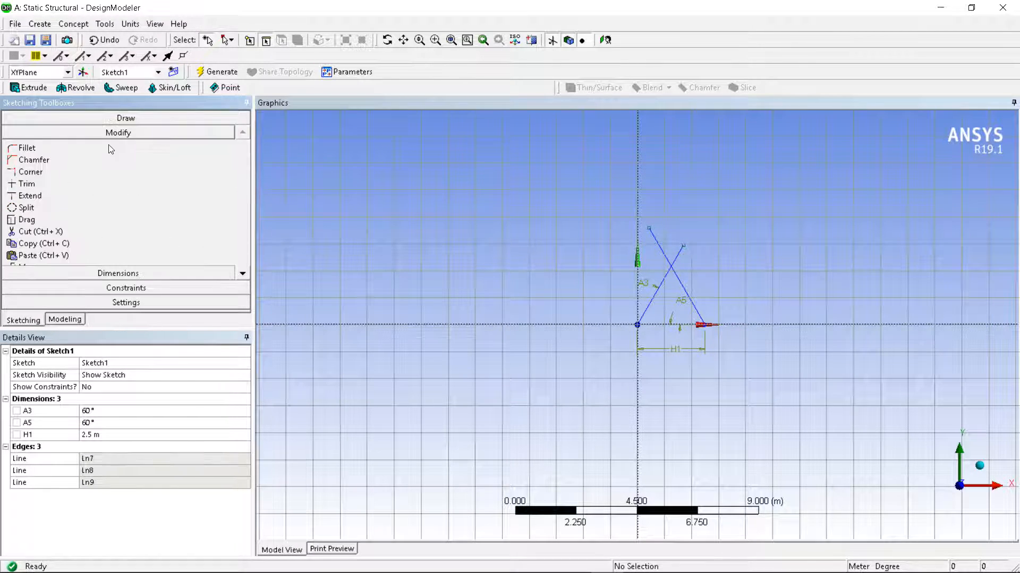
click(28, 185)
scroll(690, 175, up, 4)
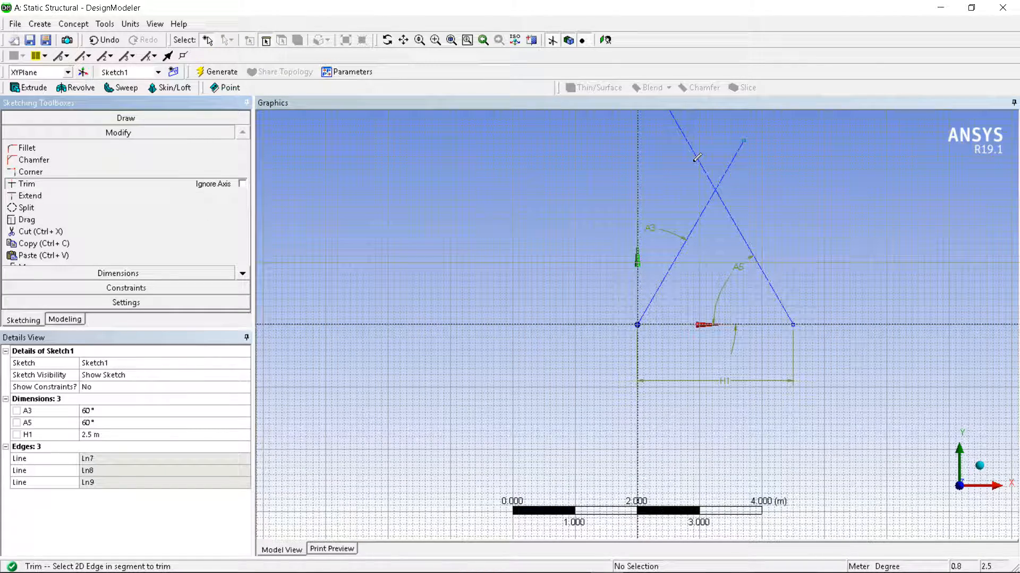
click(694, 163)
click(736, 157)
scroll(455, 406, down, 2)
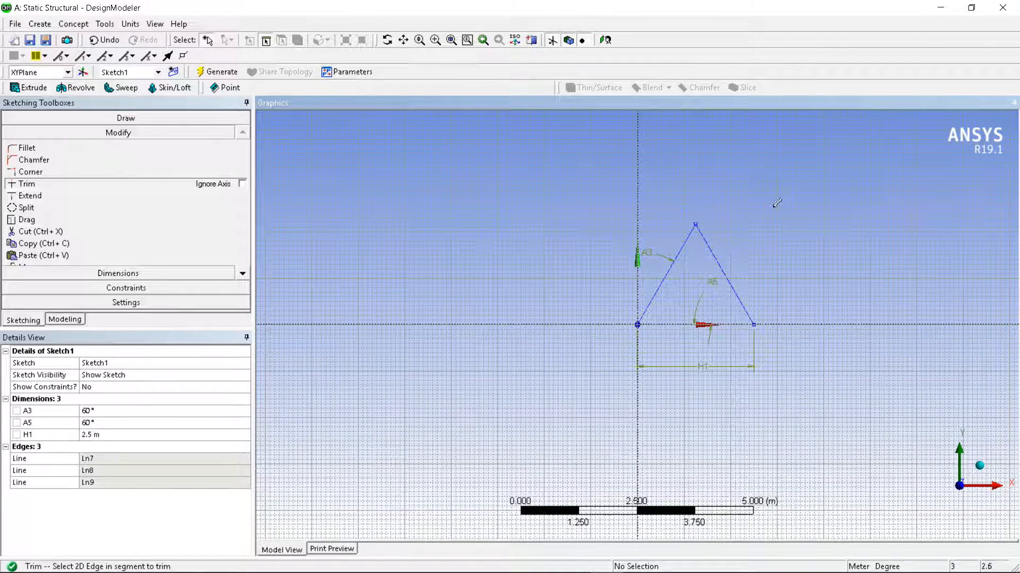
- Switch to the PDF textbook, examine the truss geometry of Problem 11.3 in Fig. 11.12, and return to DesignModeler
mouse_move(441, 568)
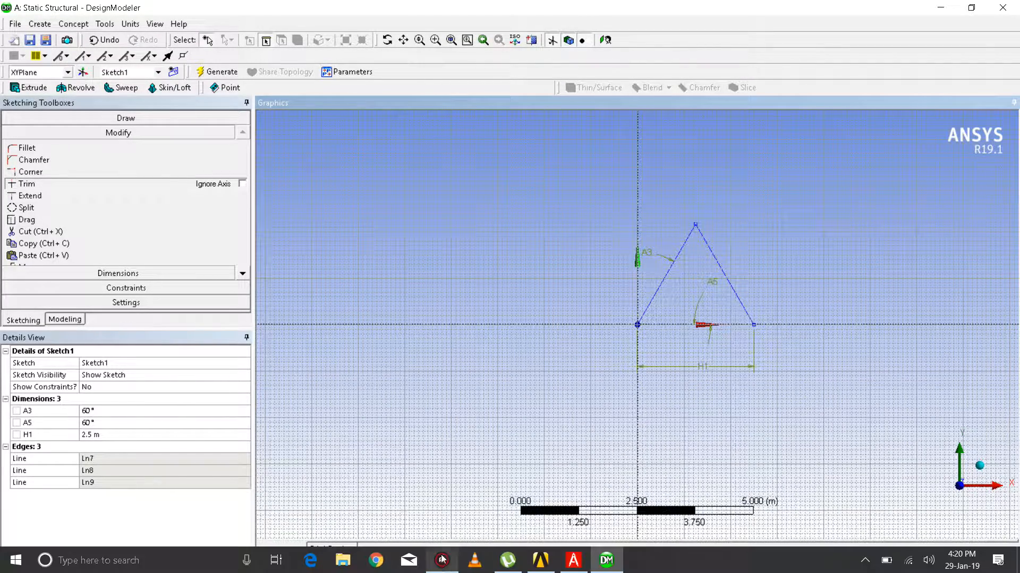
click(573, 560)
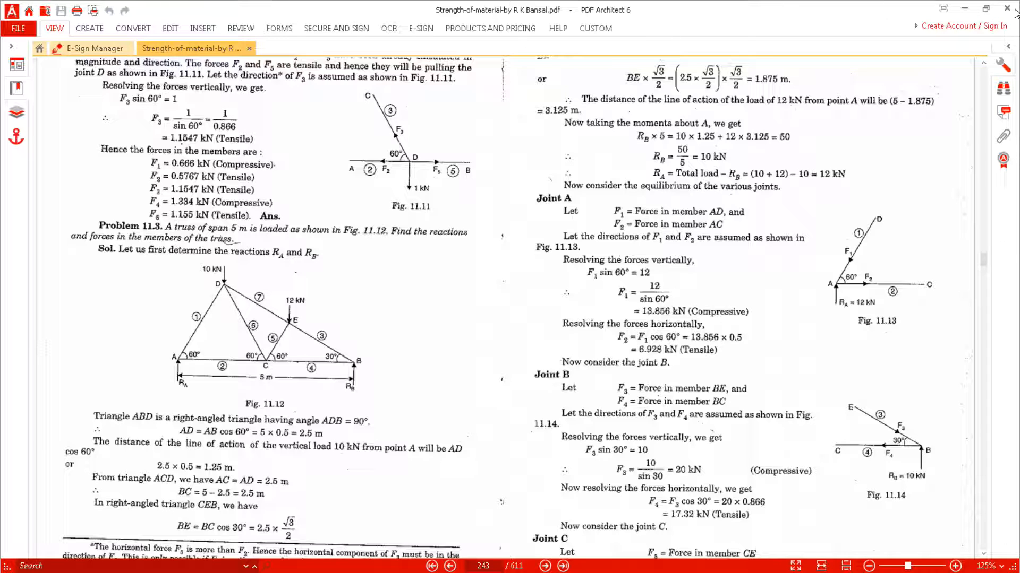
click(965, 9)
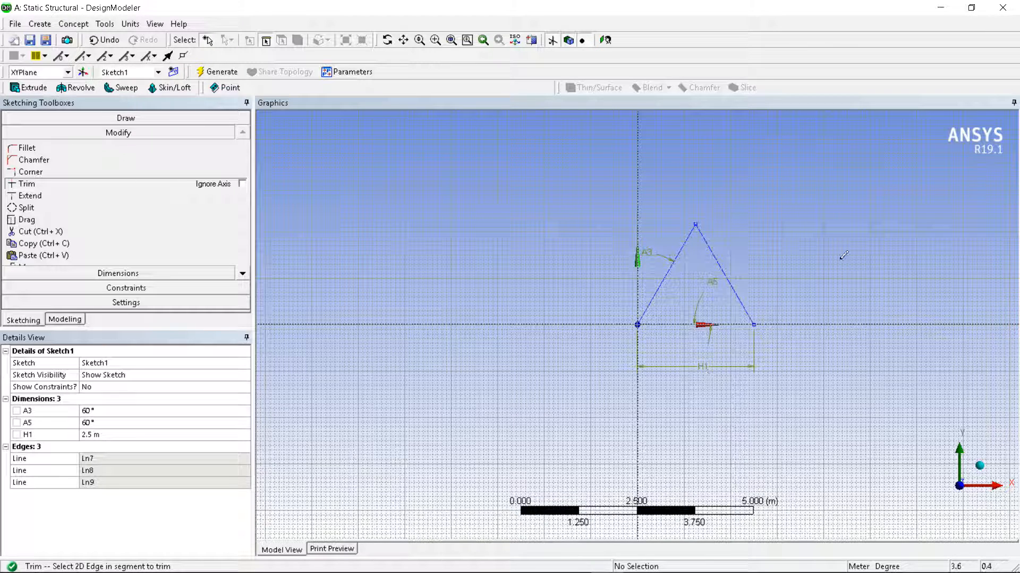
- Sketch a horizontal line about 2.47 m long along the X axis, continuing from the triangle's base corner away from the origin
scroll(844, 260, down, 1)
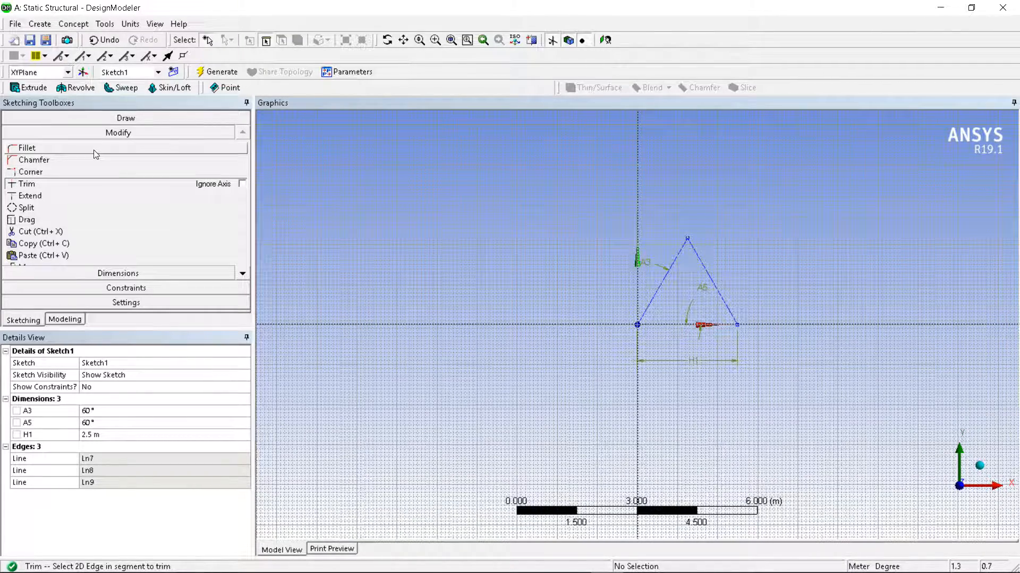
click(126, 117)
click(25, 133)
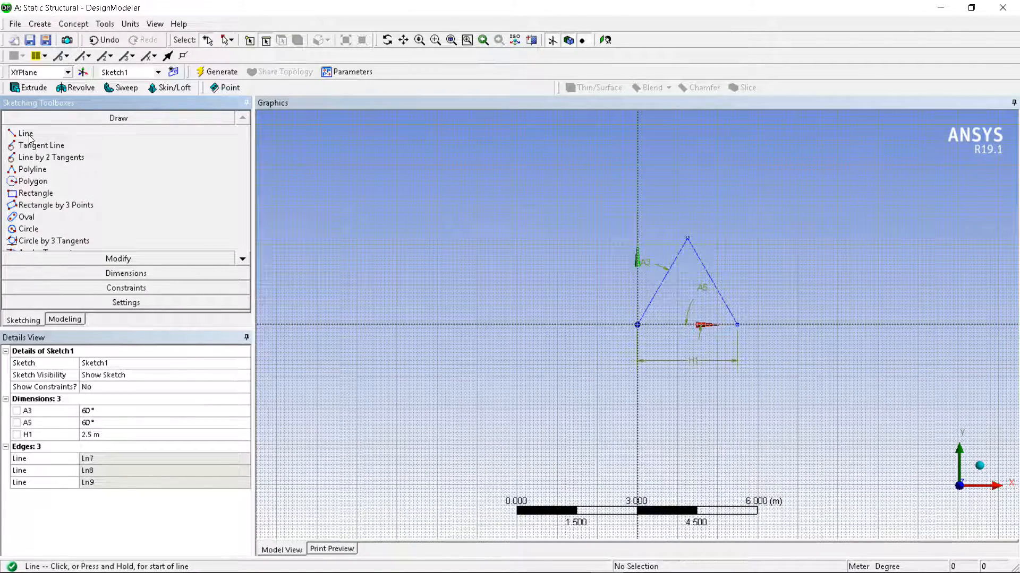
click(738, 323)
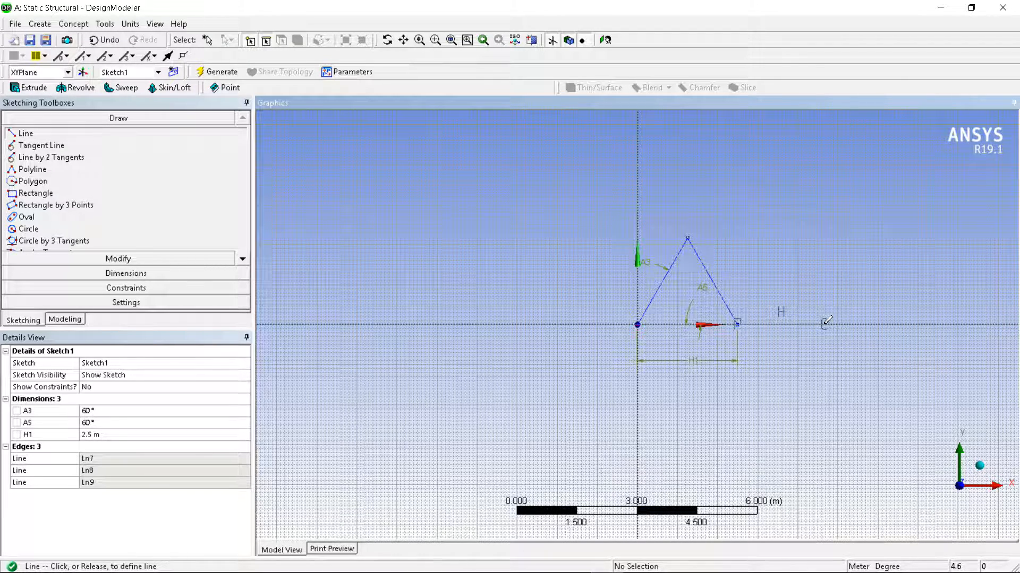
click(837, 324)
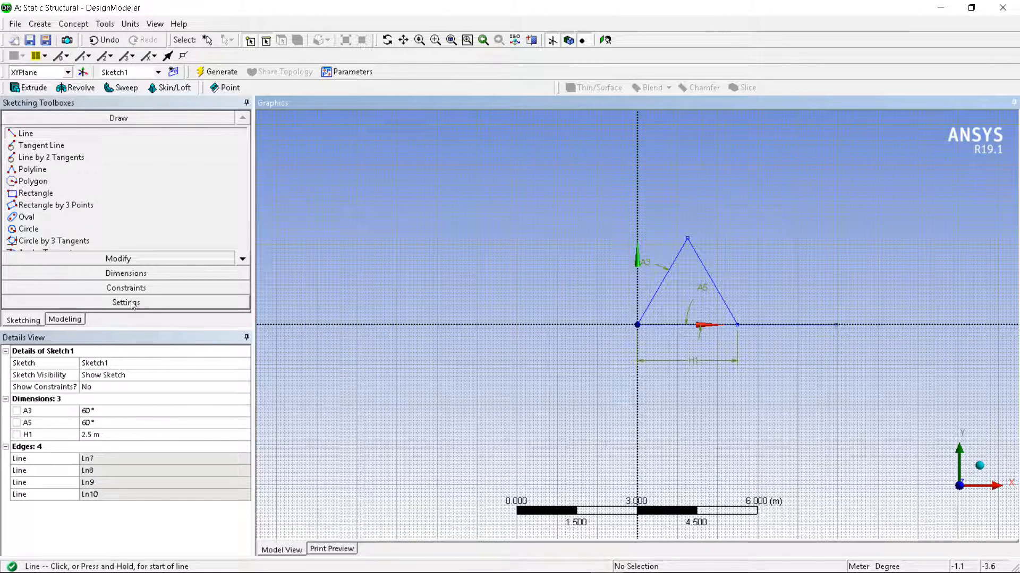
- Dimension the second horizontal line's length and set it to 2.5 m
click(126, 274)
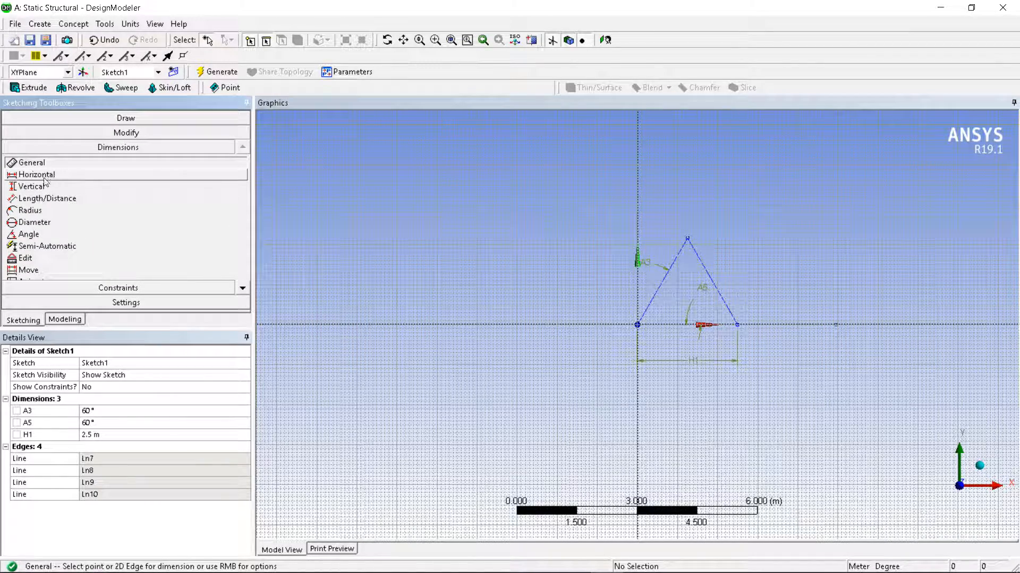
click(797, 325)
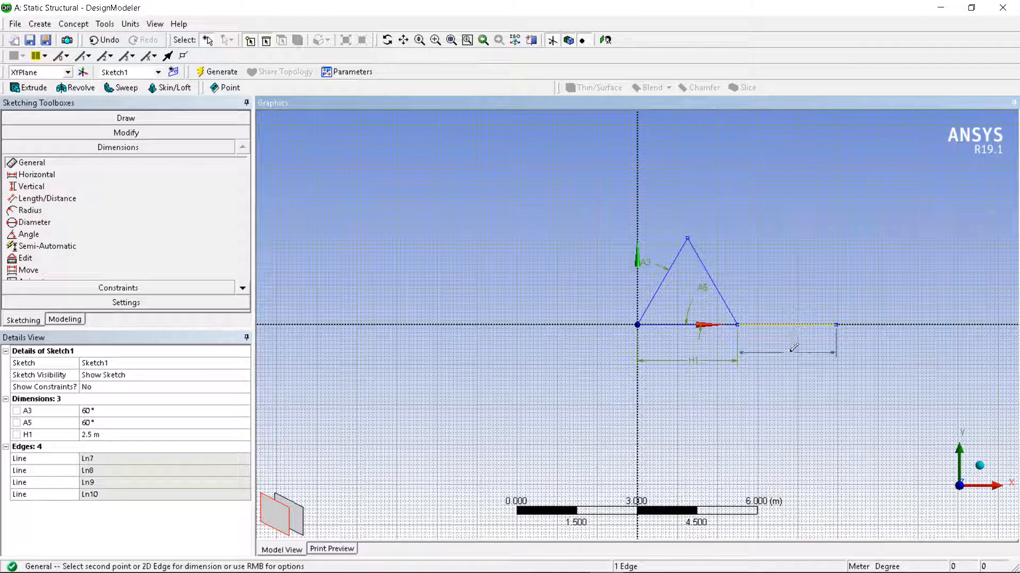
click(790, 354)
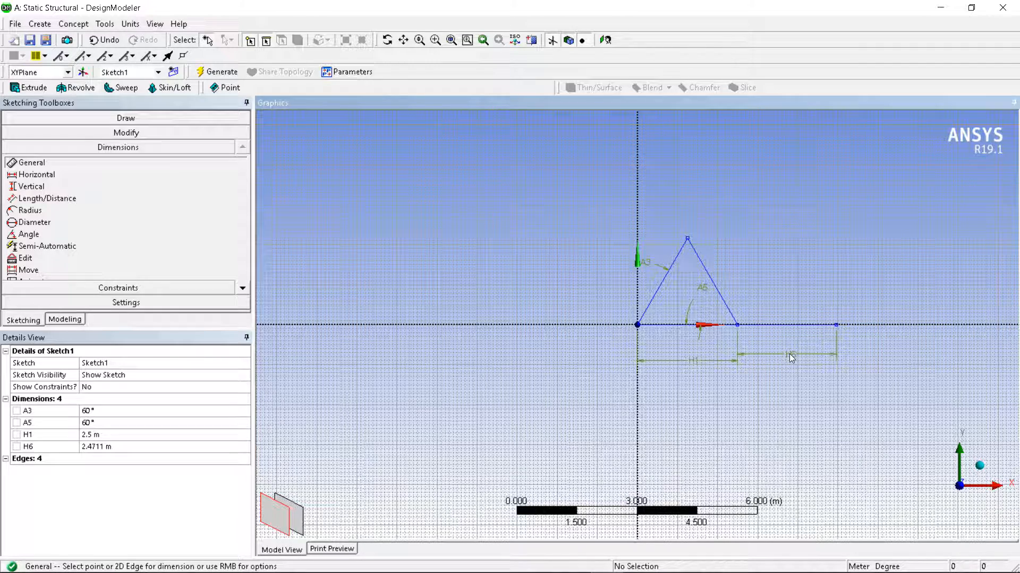
click(120, 447)
text(2.)
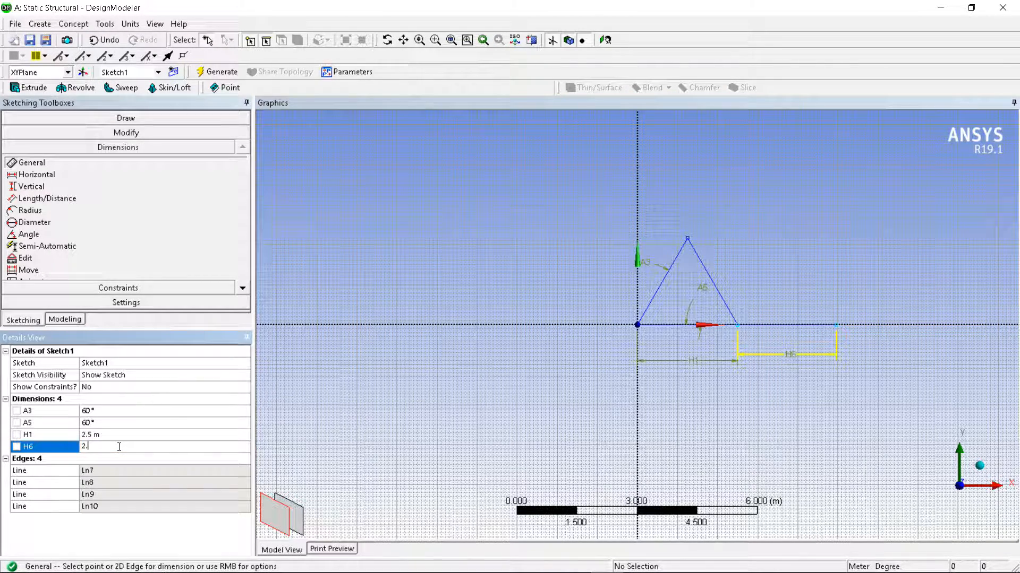
text(5)
key(Return)
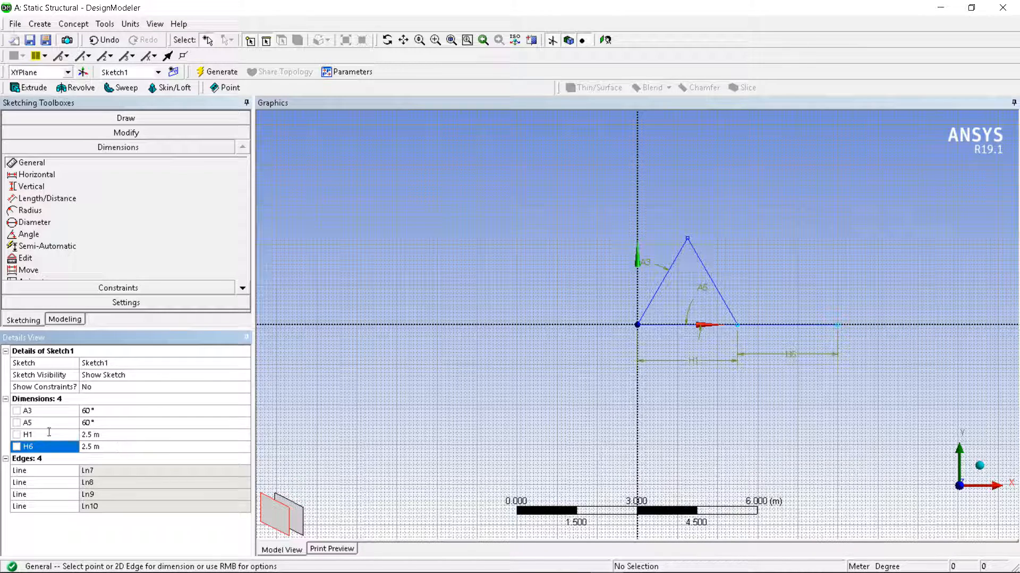
- Sketch a line from the far end of the second horizontal line to the apex of the triangle
click(72, 117)
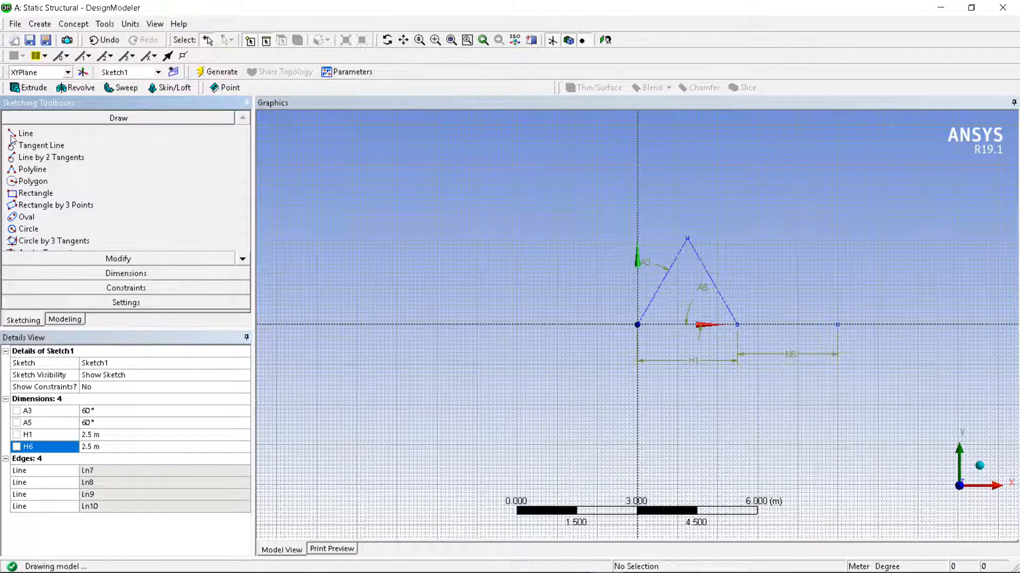
click(21, 133)
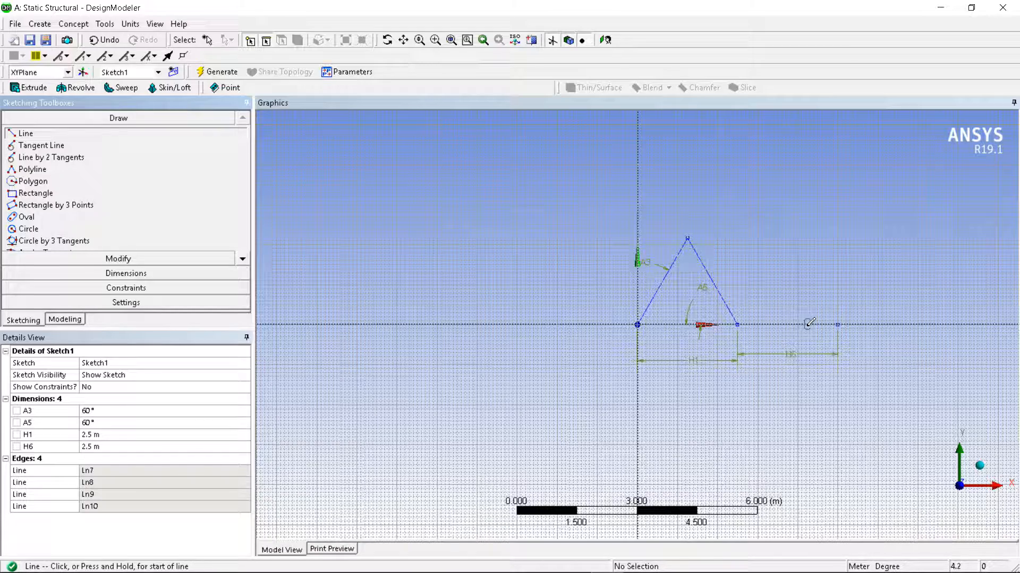
click(837, 324)
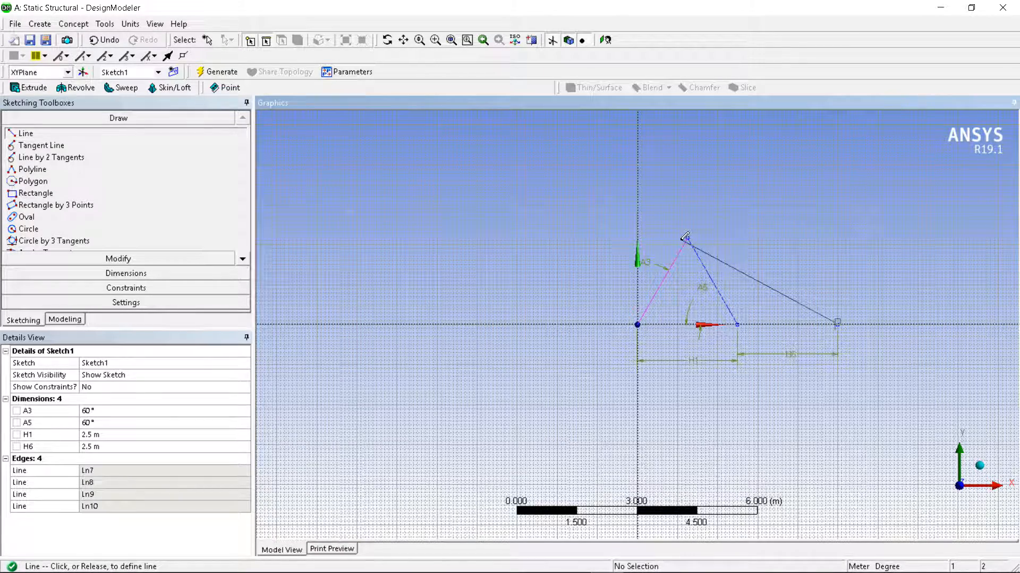
scroll(688, 235, up, 2)
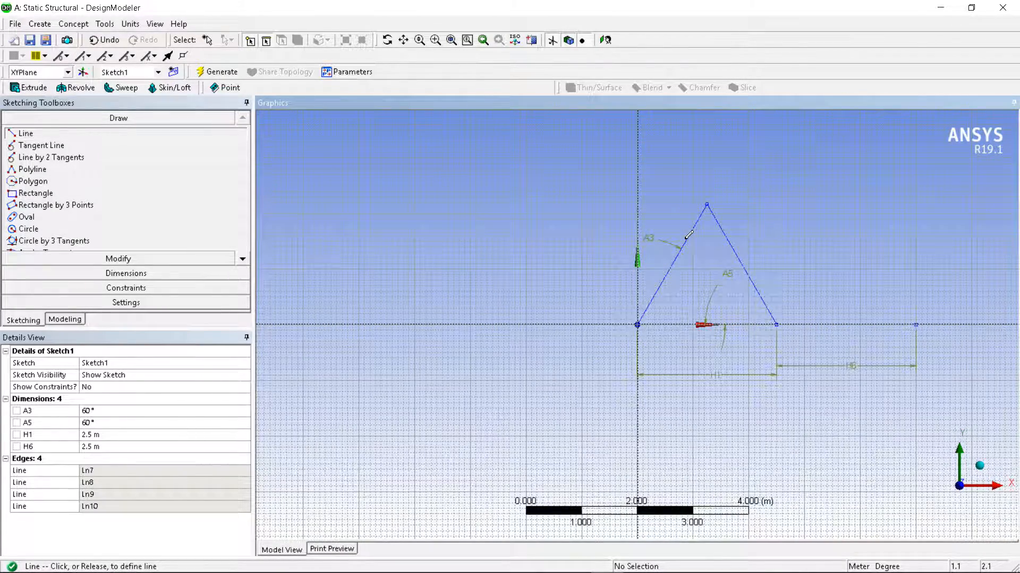
click(707, 204)
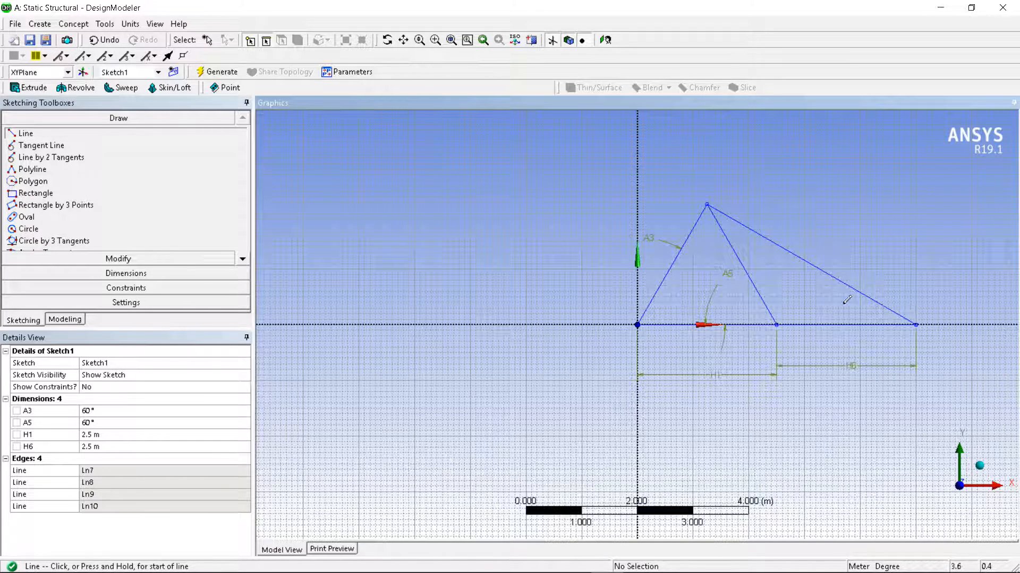
- Sketch a line from the middle base joint to the long sloping member, meeting it at a right angle
click(775, 324)
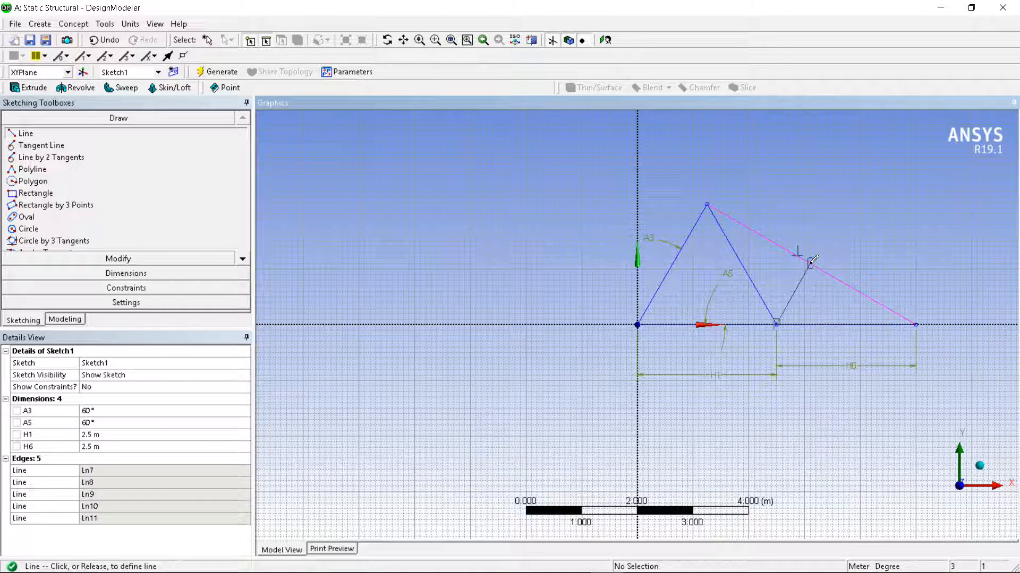
click(810, 264)
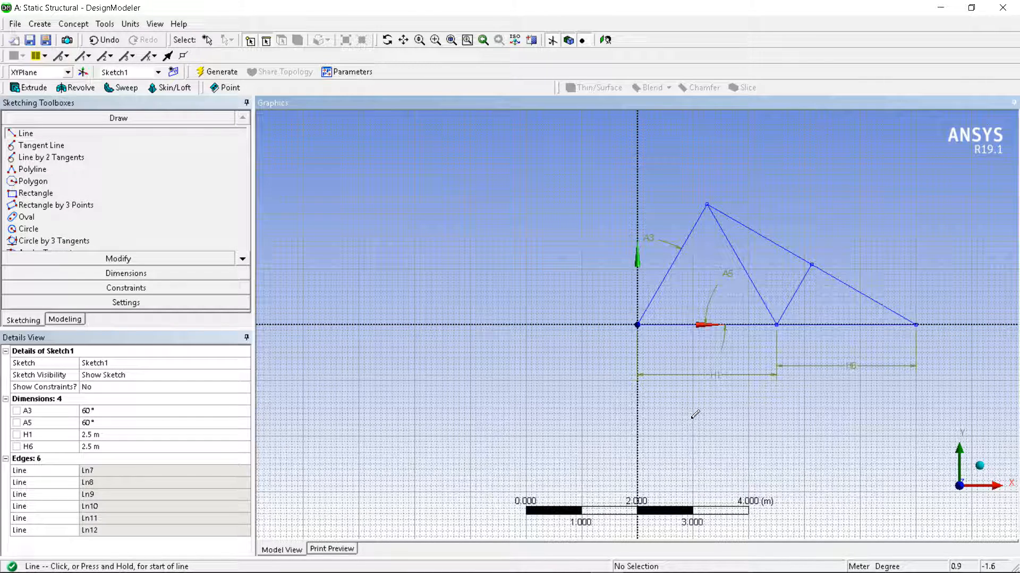
key(Escape)
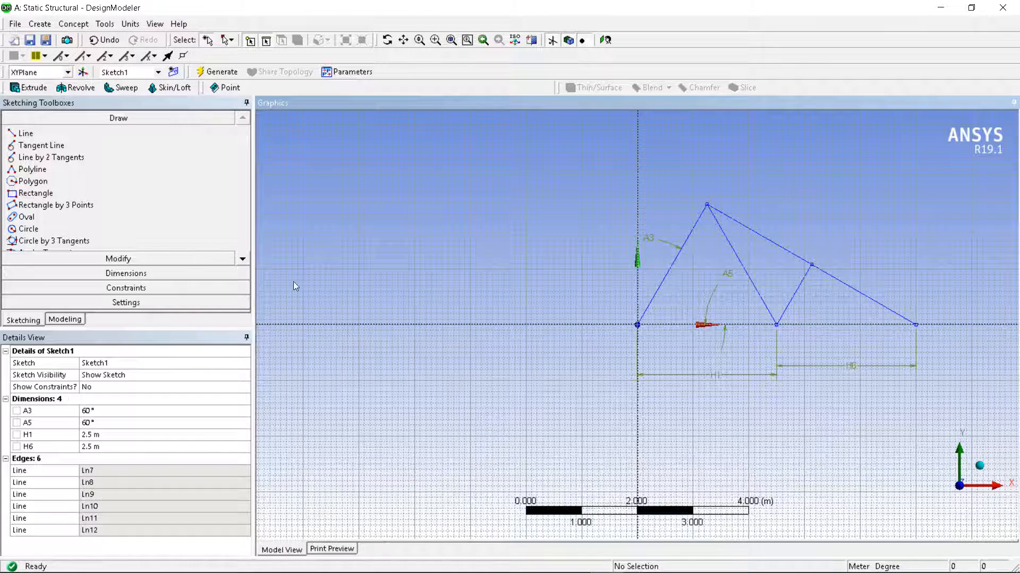
- Try adding an angle dimension between the short inner strut and the second base line, and undo it
click(146, 275)
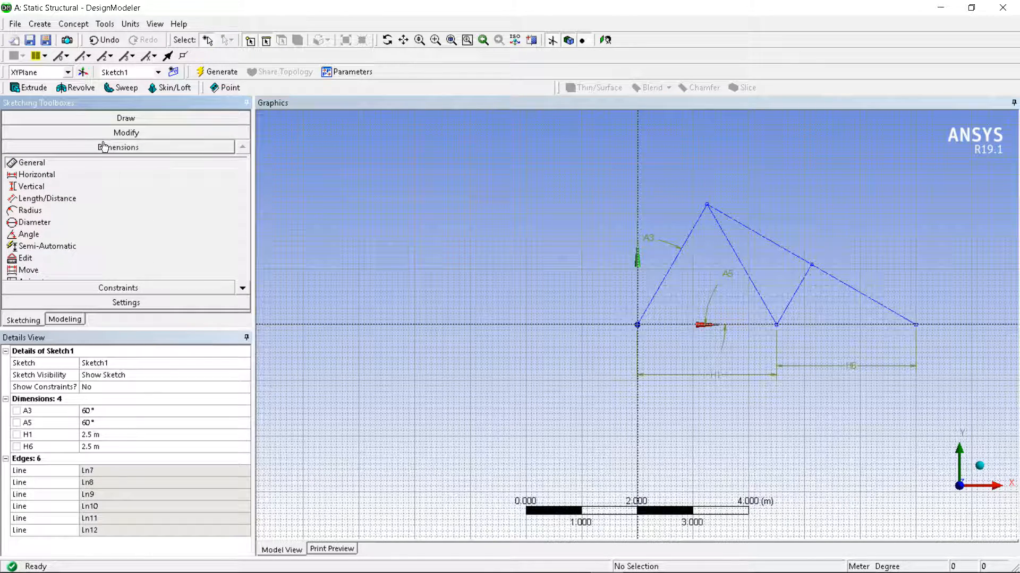
click(28, 236)
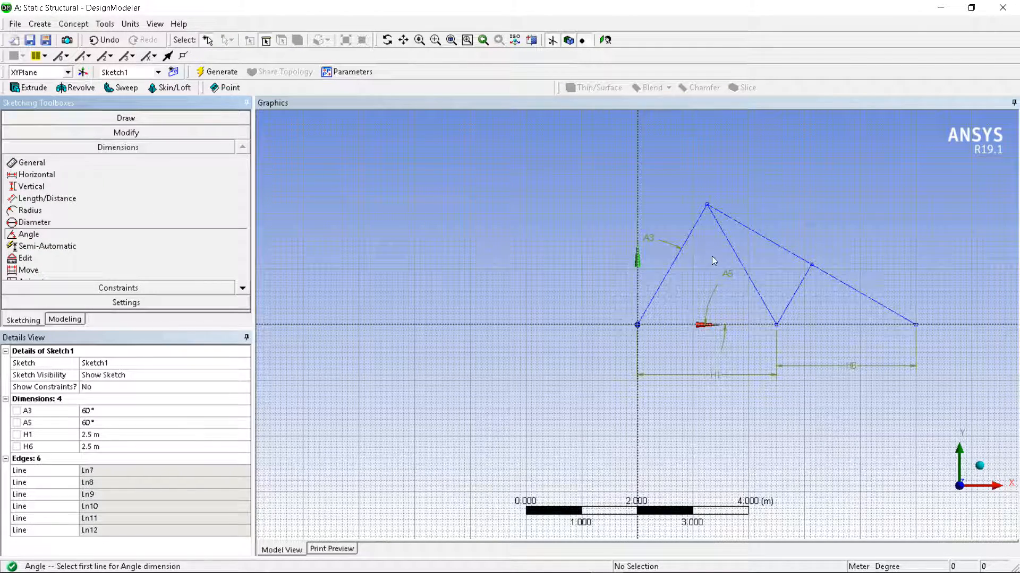
click(791, 325)
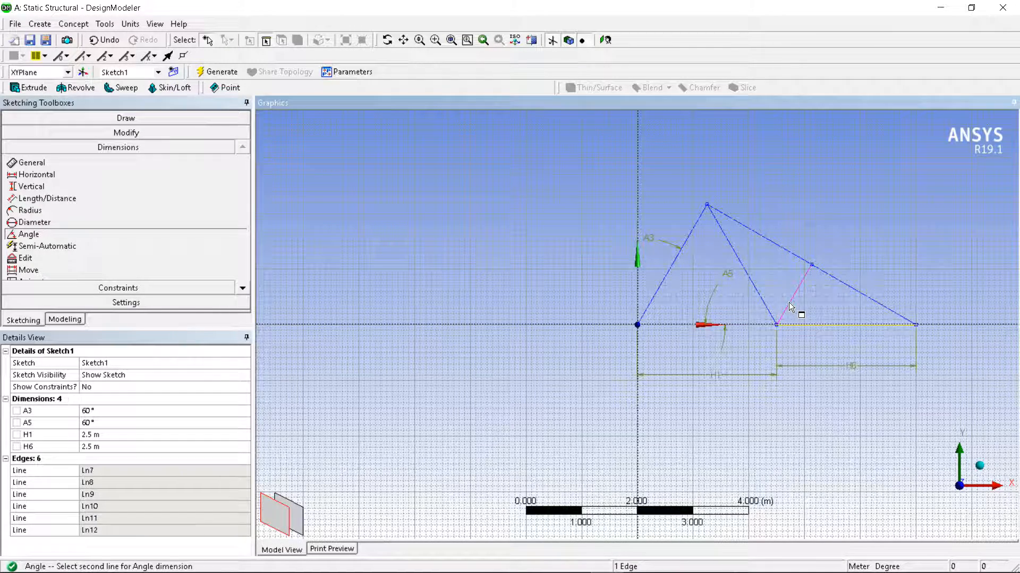
click(789, 306)
click(619, 343)
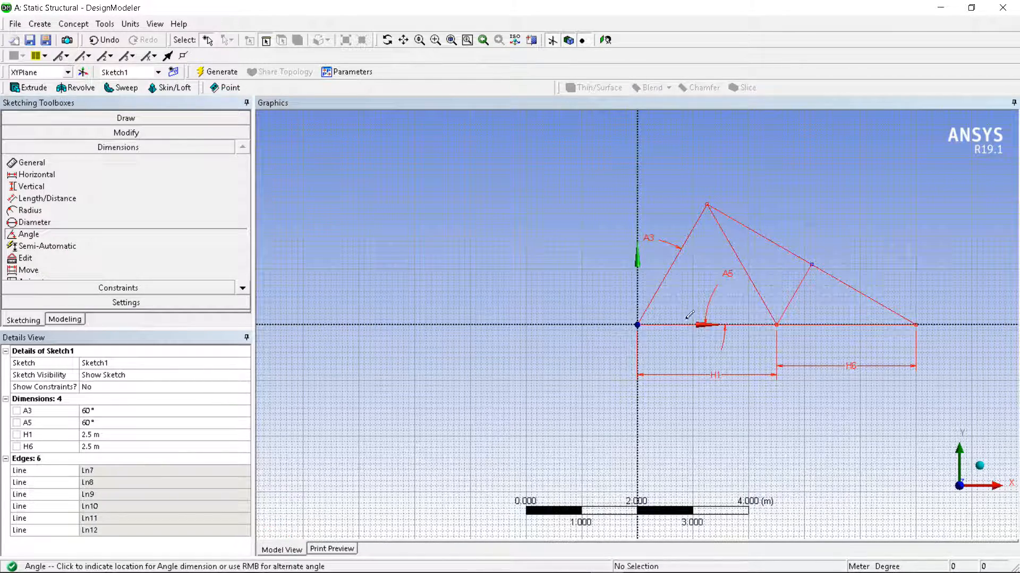
click(817, 299)
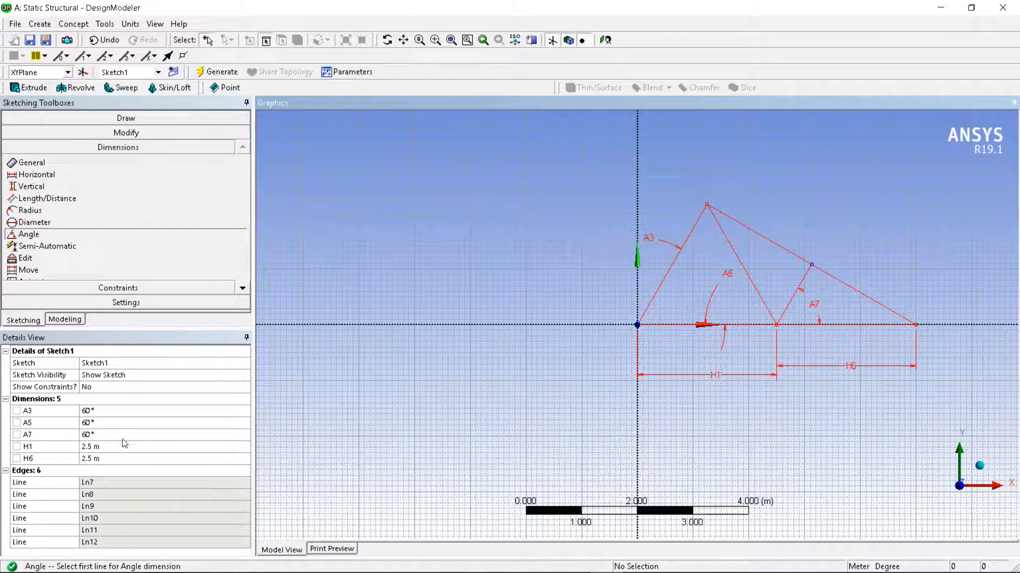
key(Escape)
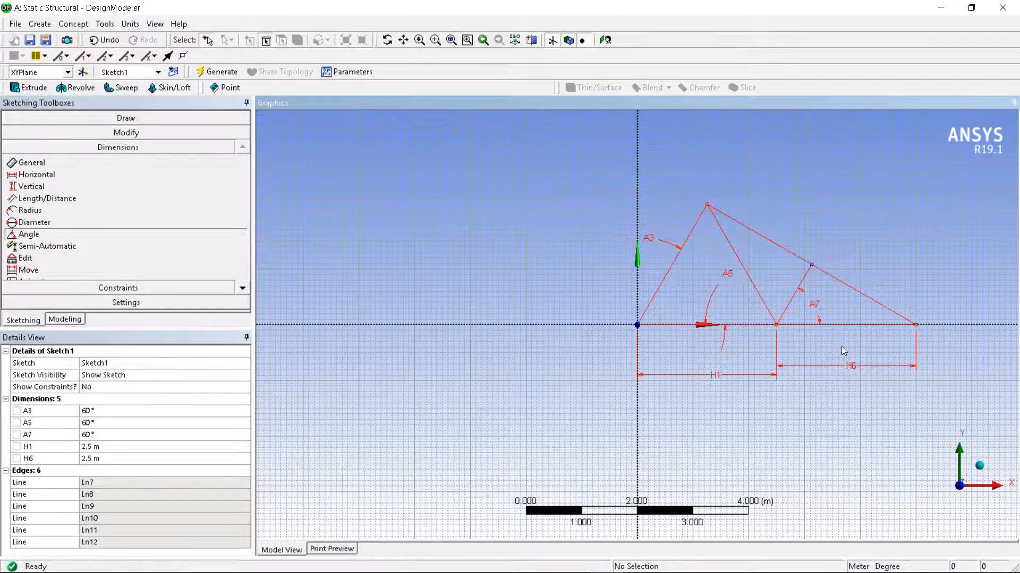
key(ctrl+z)
scroll(860, 296, down, 2)
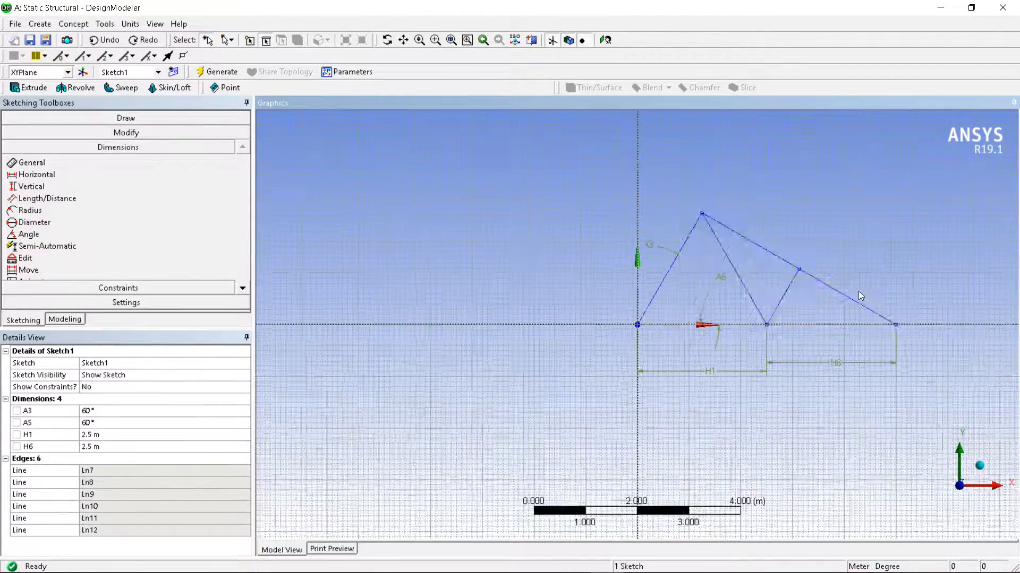
scroll(822, 297, up, 1)
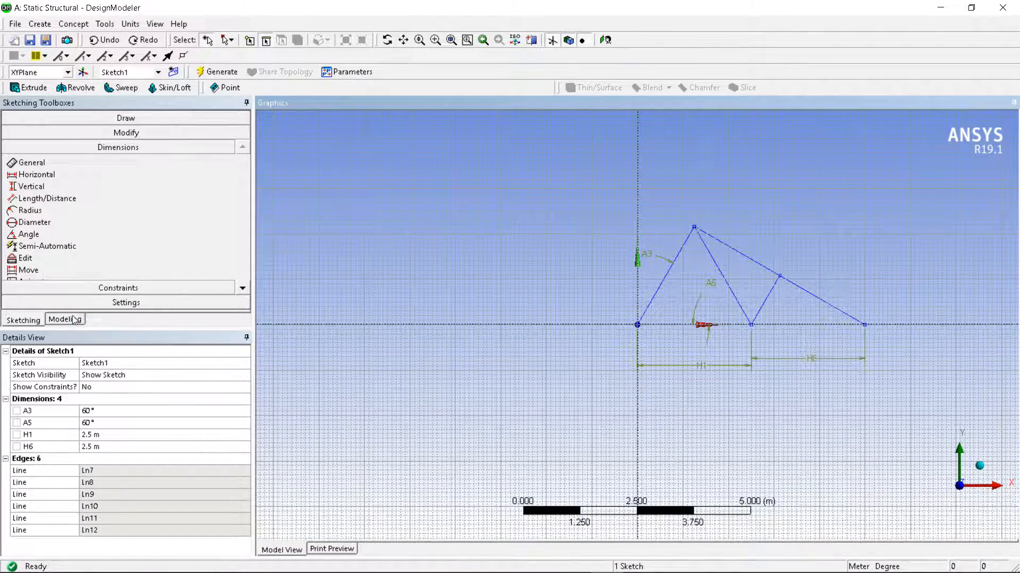
- Turn off the 2D grid display for the sketch
click(108, 310)
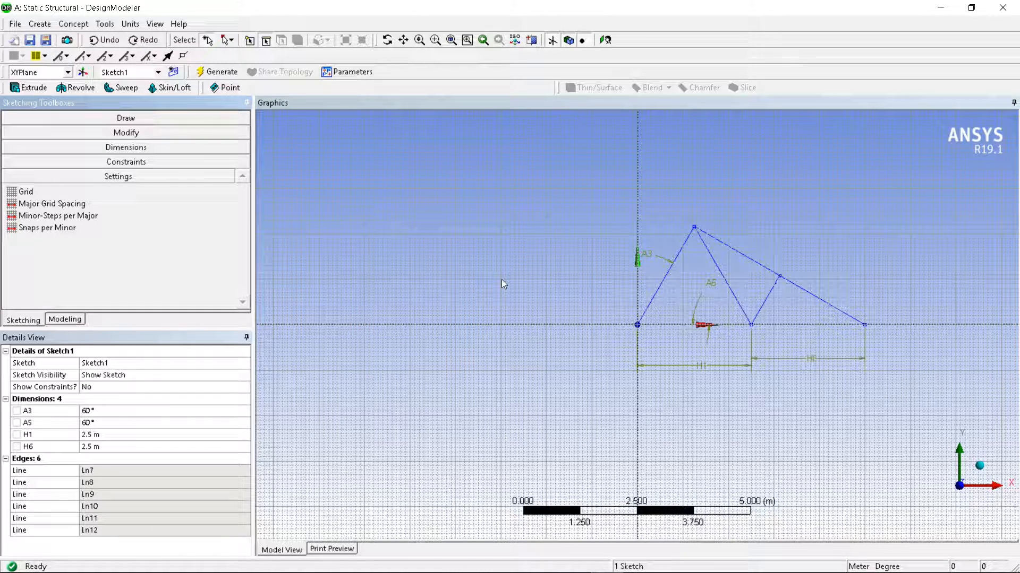
click(90, 192)
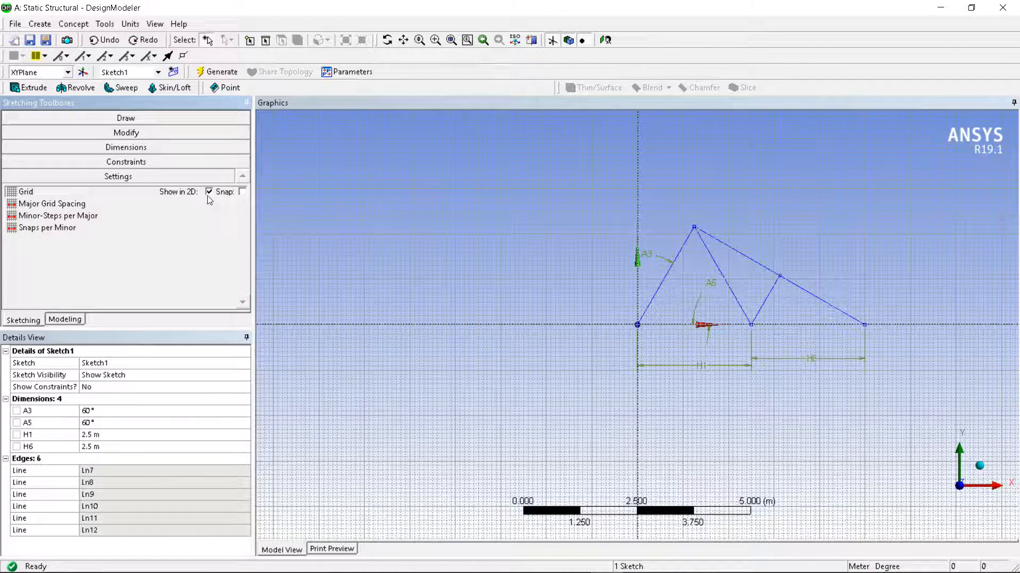
click(208, 191)
scroll(569, 323, down, 2)
scroll(775, 232, up, 3)
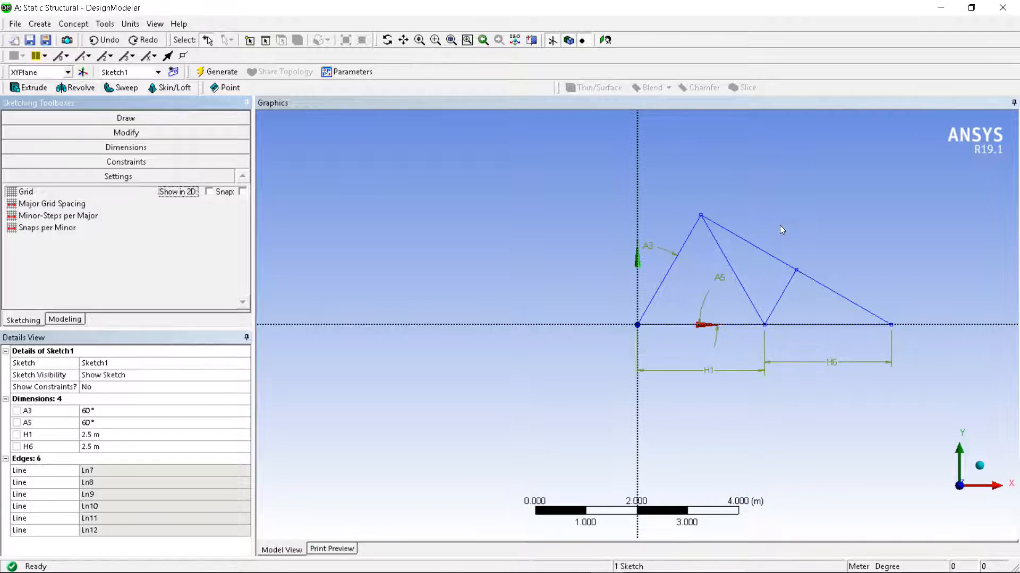
click(117, 124)
scroll(153, 326, down, 2)
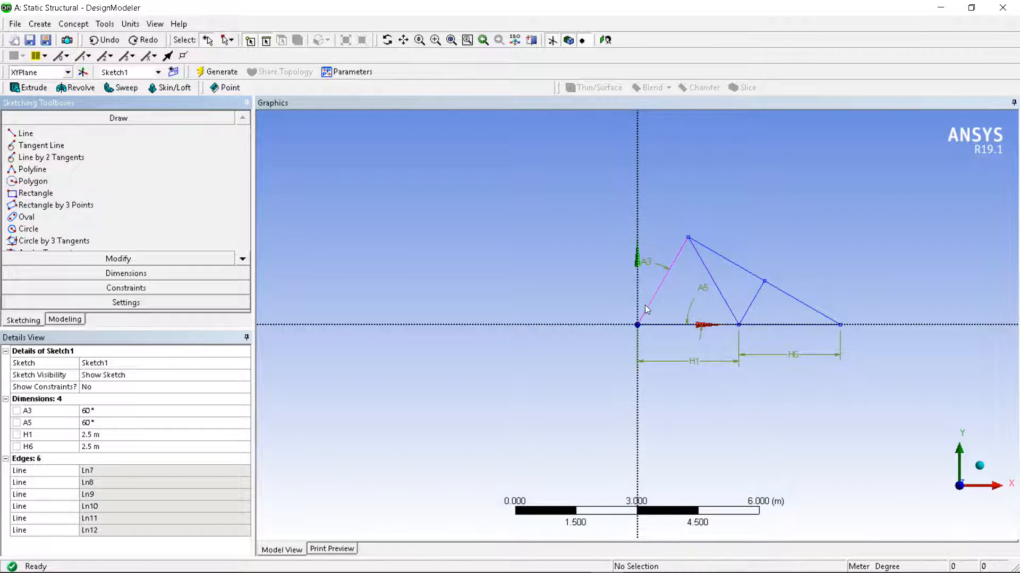
- Create a line body from Sketch1 with Lines From Sketches, using Add Material, and generate it
click(65, 319)
scroll(742, 233, down, 1)
scroll(743, 234, down, 1)
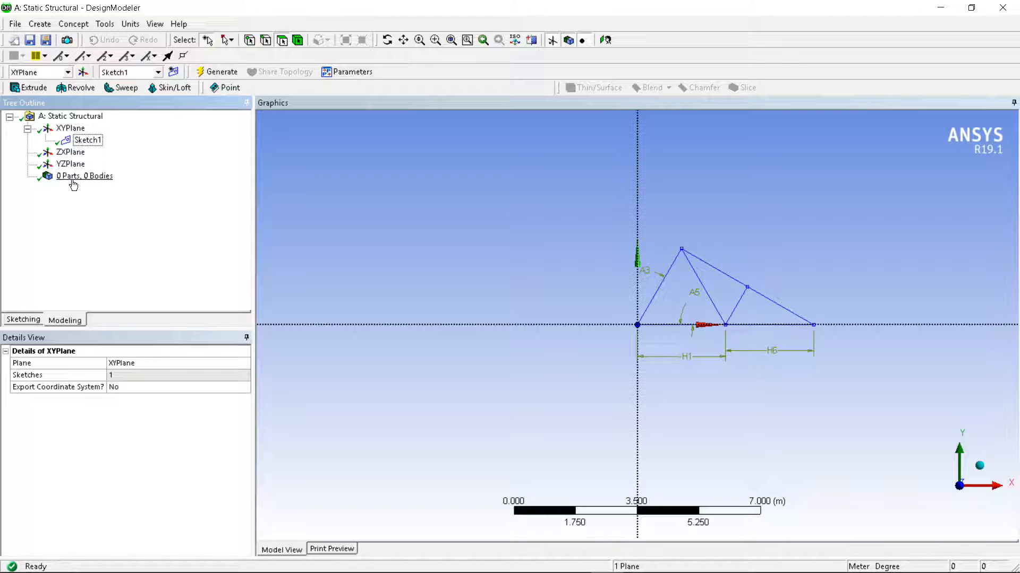
click(77, 25)
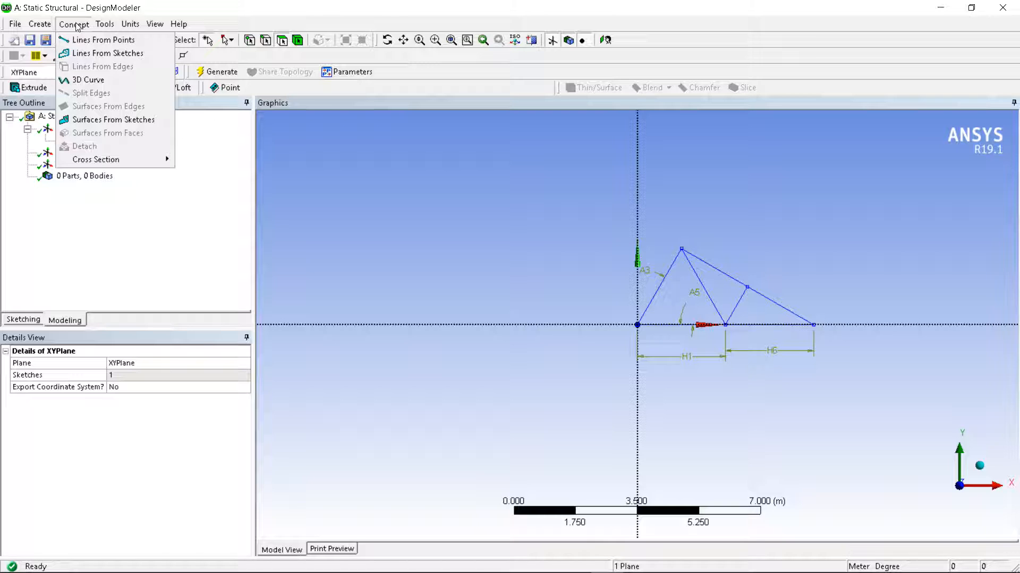
click(85, 54)
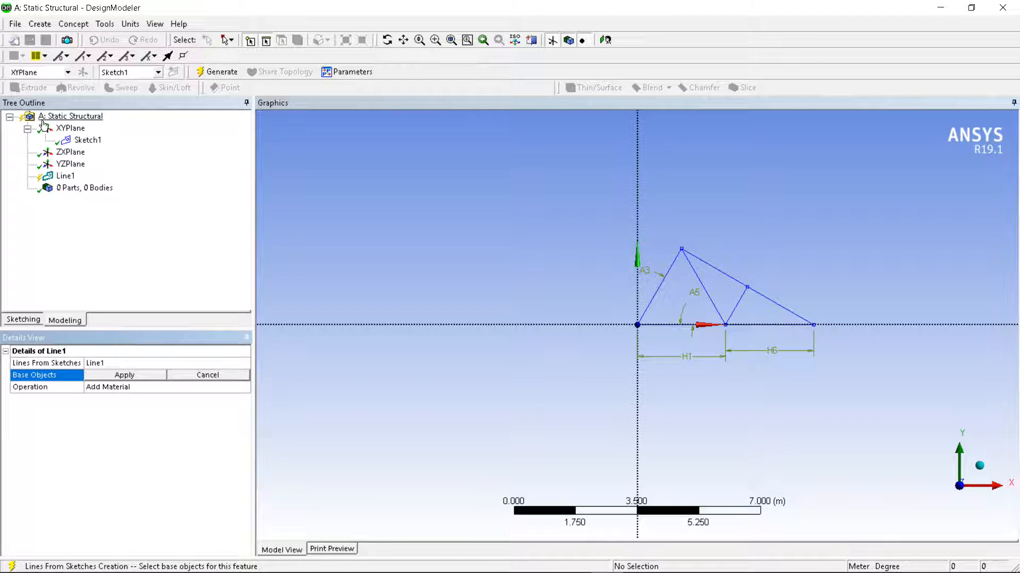
click(87, 140)
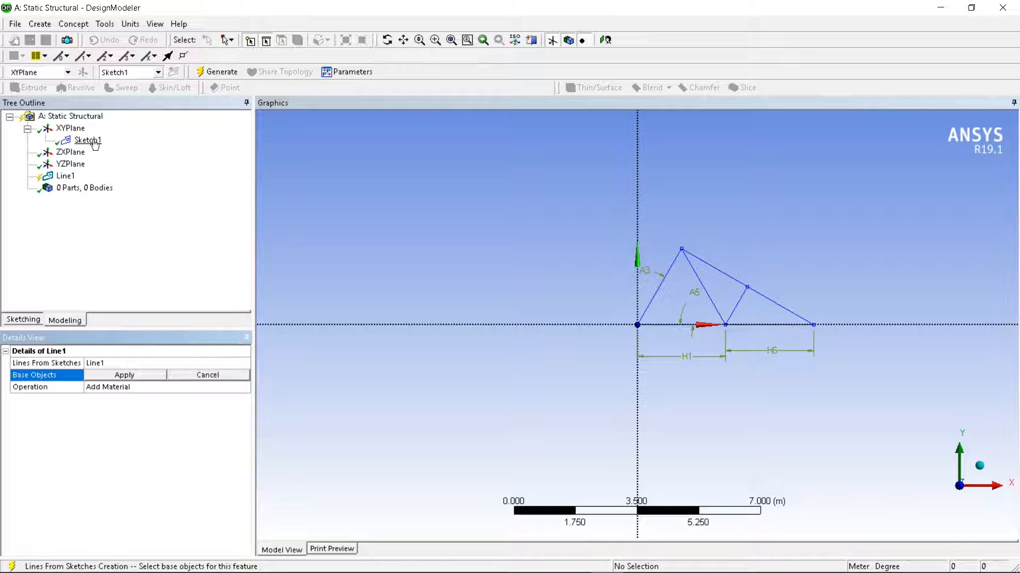
click(147, 378)
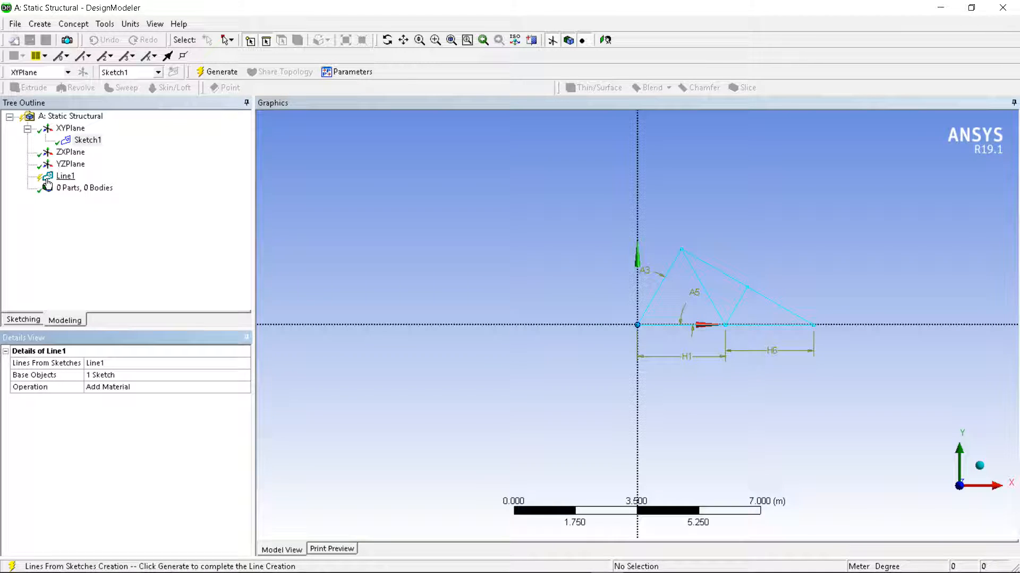
click(216, 72)
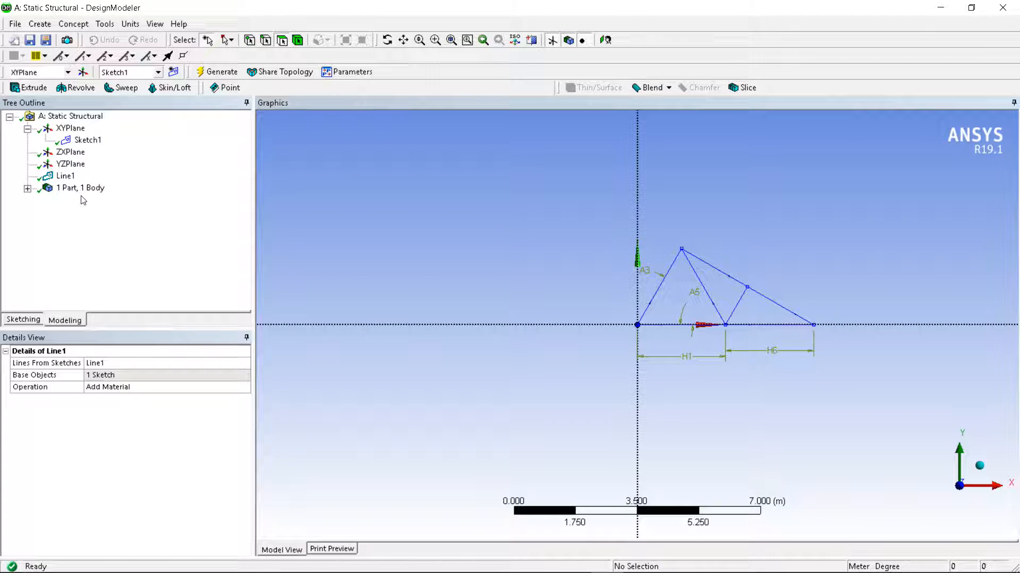
- Create a circular tube cross section with inner radius 0.01 m and outer radius 0.02 m for the truss line body
click(27, 188)
click(60, 201)
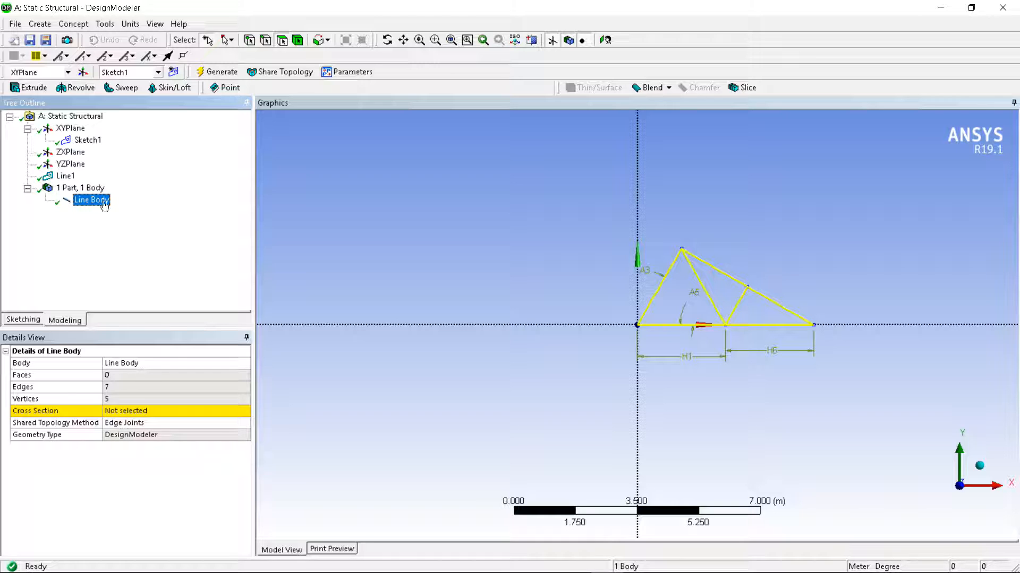
click(85, 24)
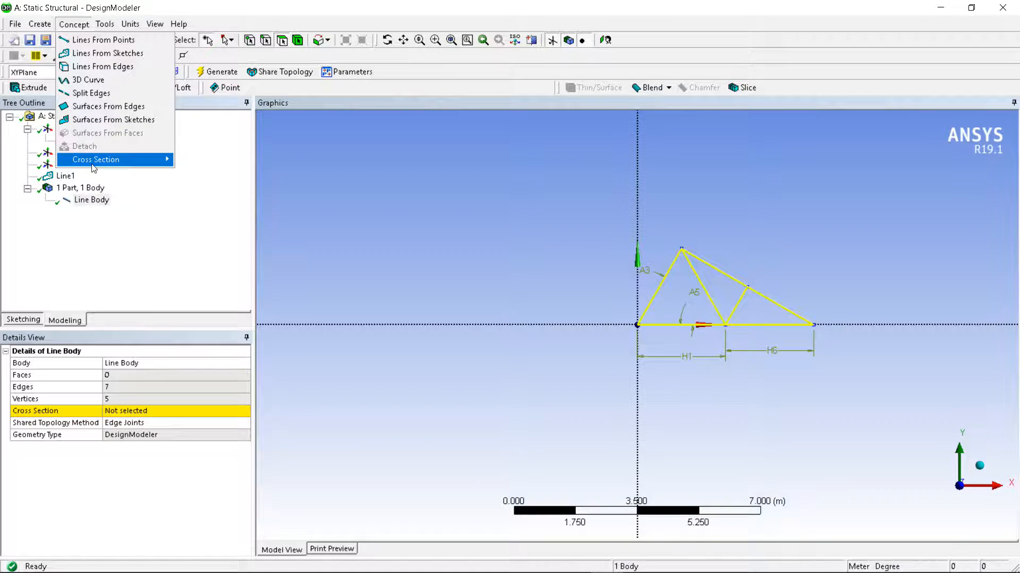
mouse_move(95, 161)
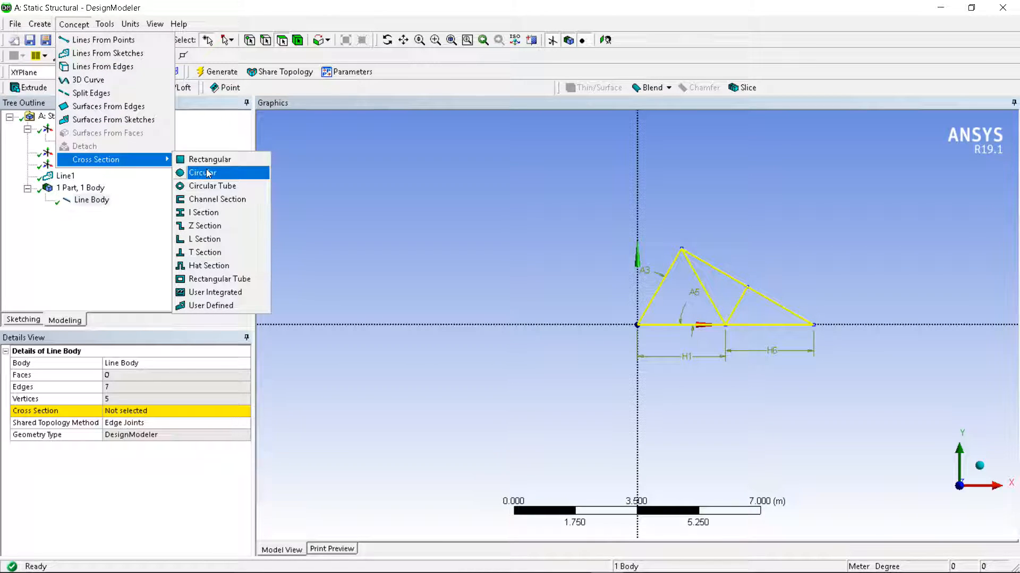
click(204, 186)
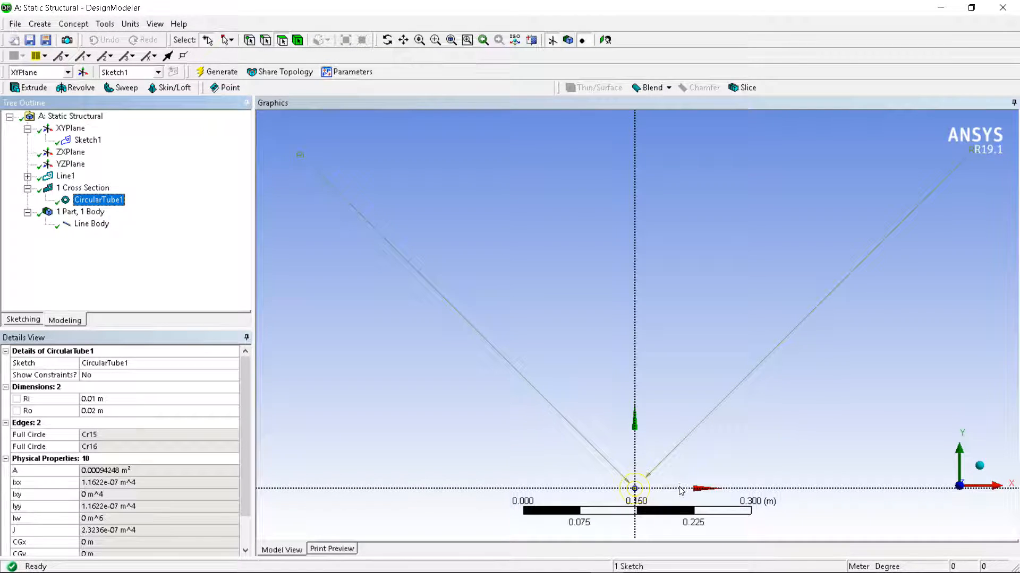
scroll(681, 492, down, 3)
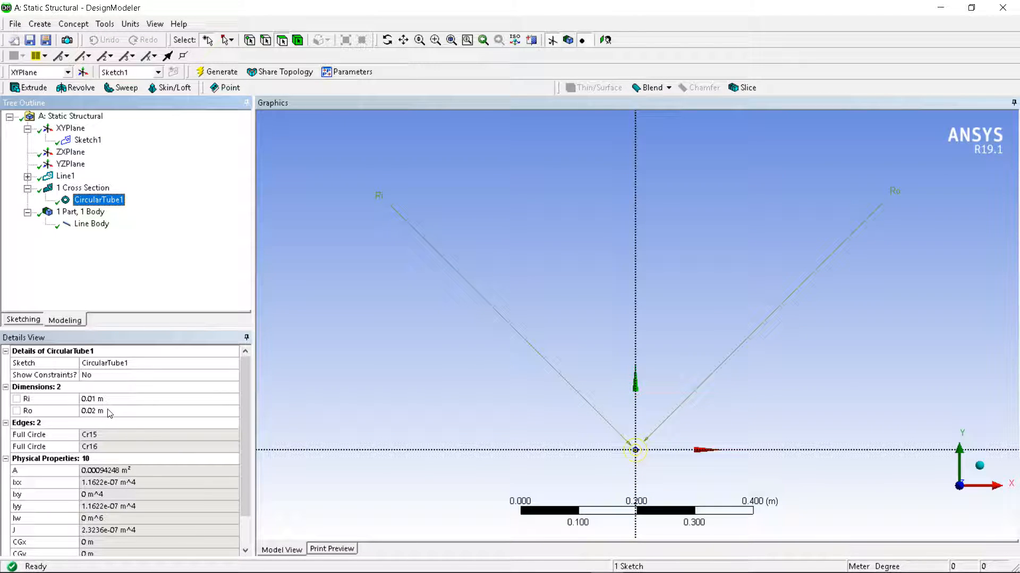
- Assign the CircularTube1 cross section to the line body
click(102, 227)
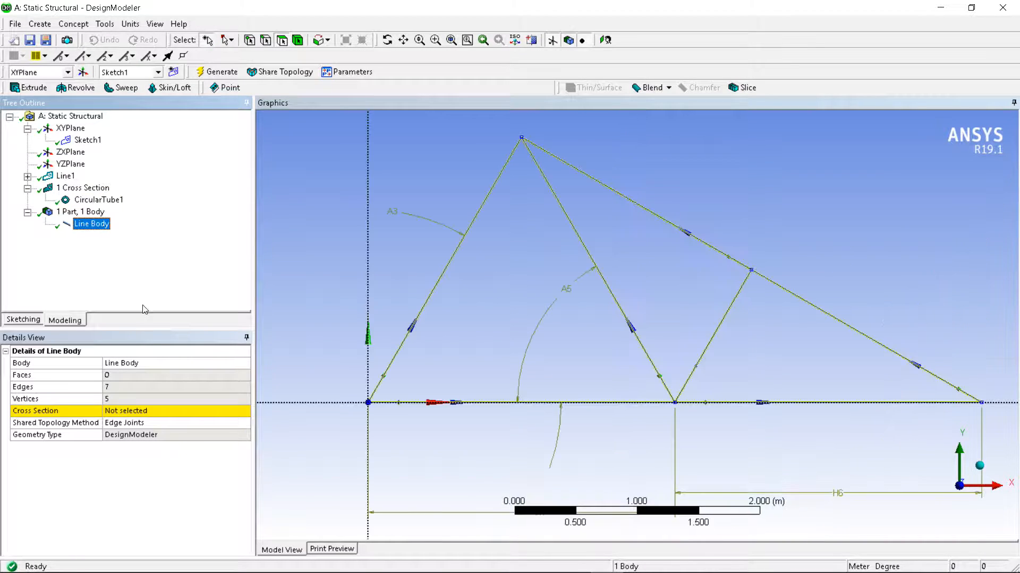
click(167, 413)
click(244, 412)
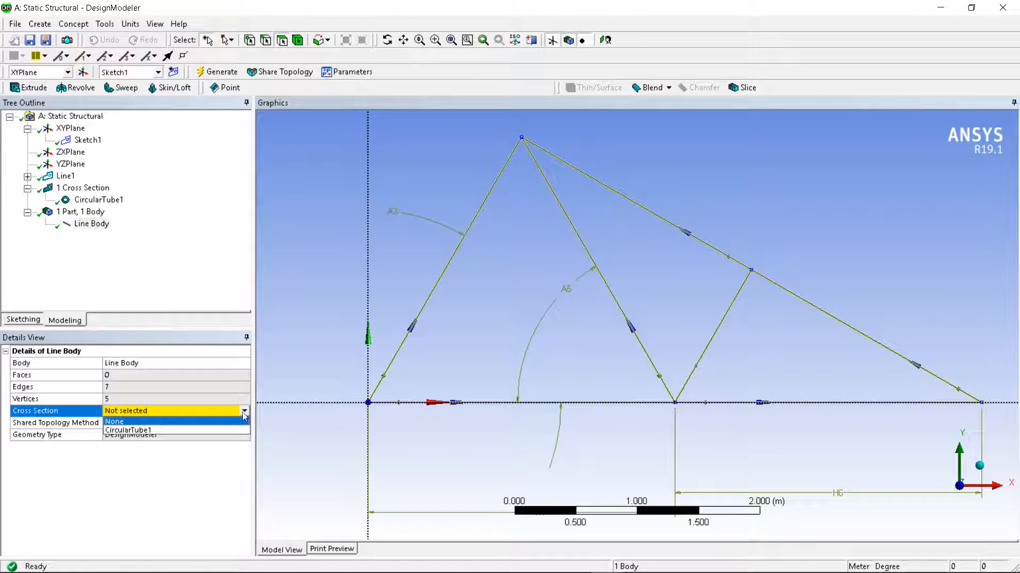
click(142, 431)
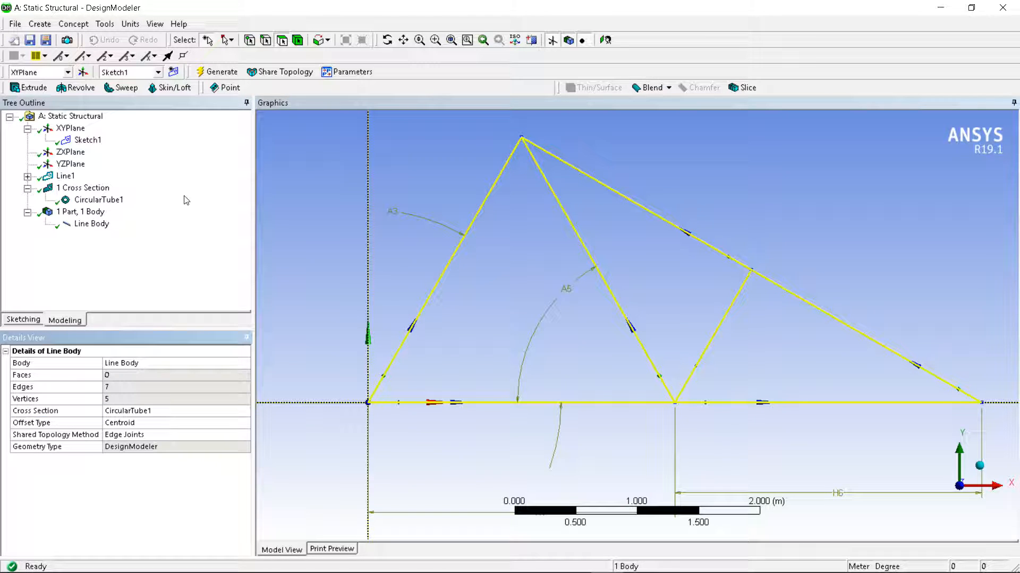
- Turn on the display of cross section solids to show the truss members as tubes
scroll(691, 246, down, 1)
middle_drag(790, 248, 678, 282)
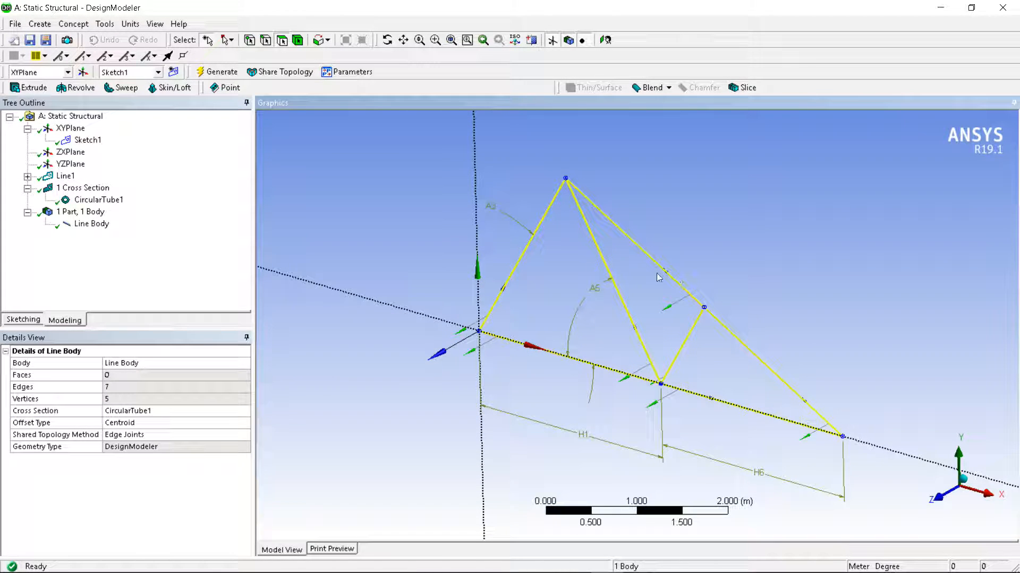
click(155, 24)
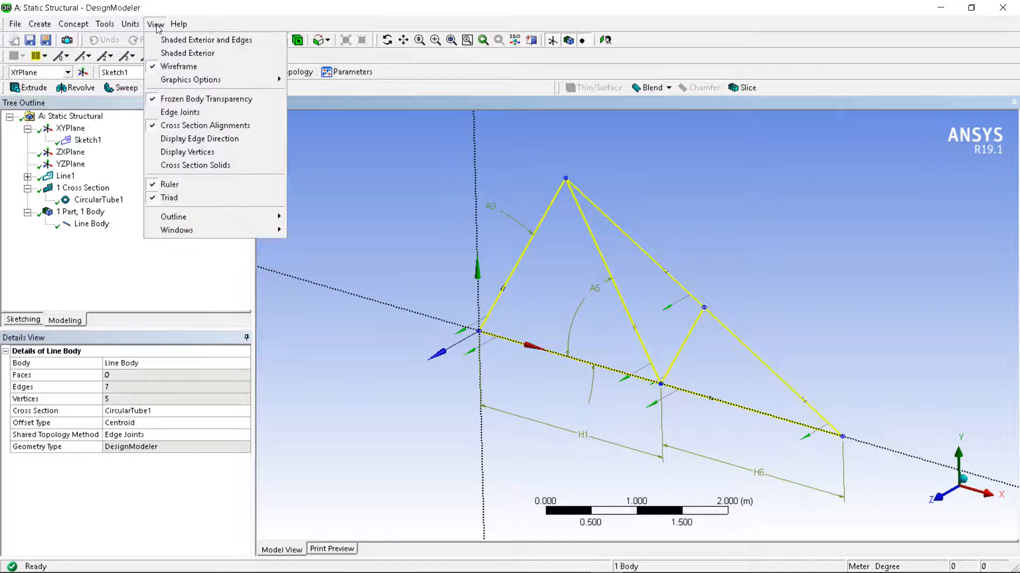
click(183, 166)
scroll(815, 358, up, 5)
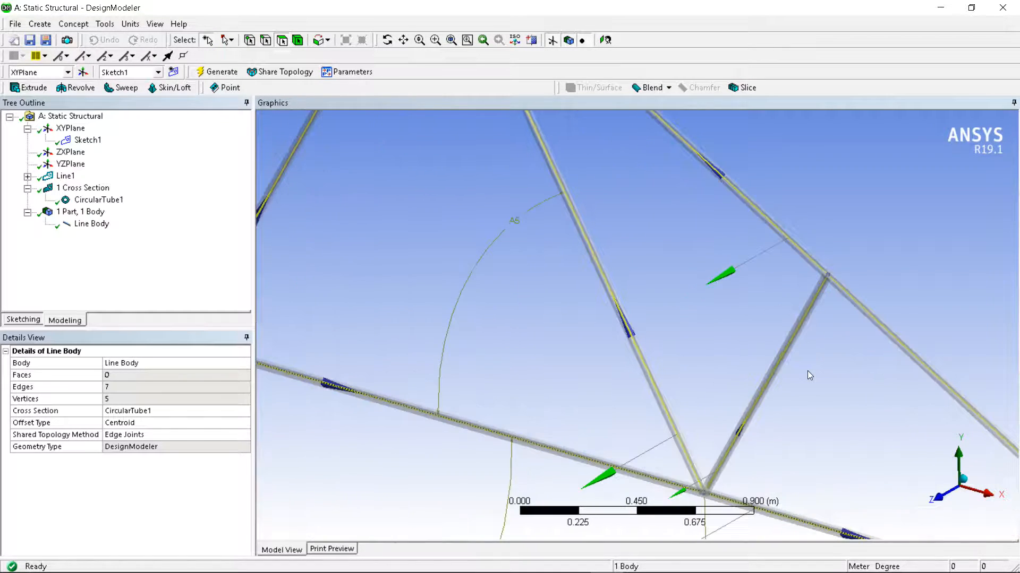
scroll(732, 321, down, 6)
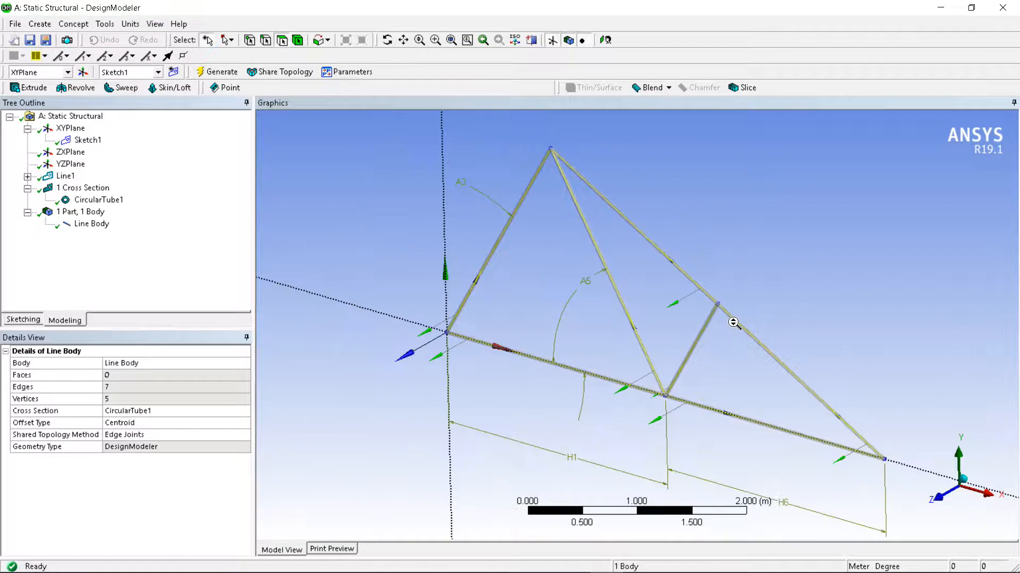
middle_drag(881, 359, 914, 330)
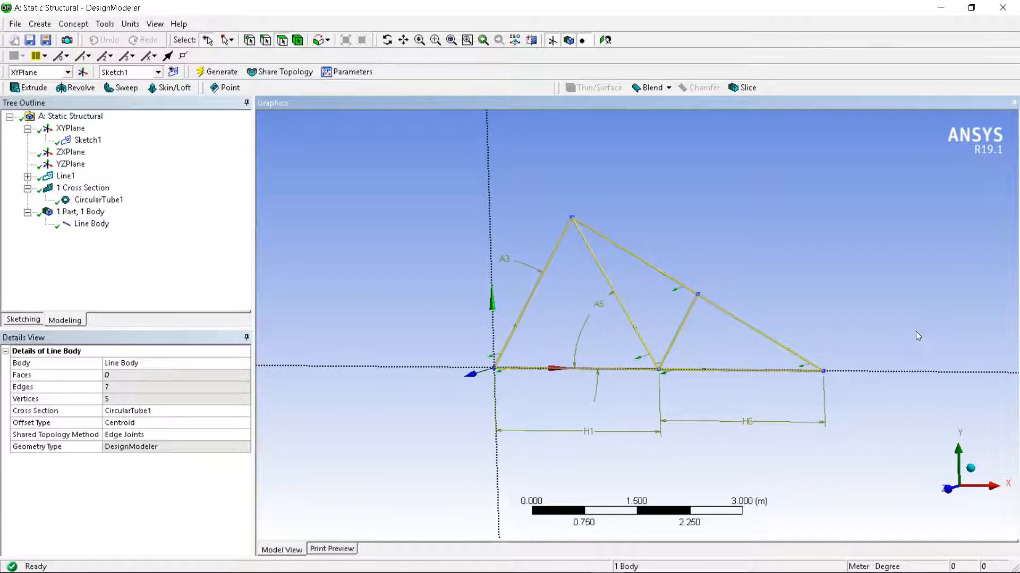
click(869, 266)
middle_drag(806, 240, 781, 238)
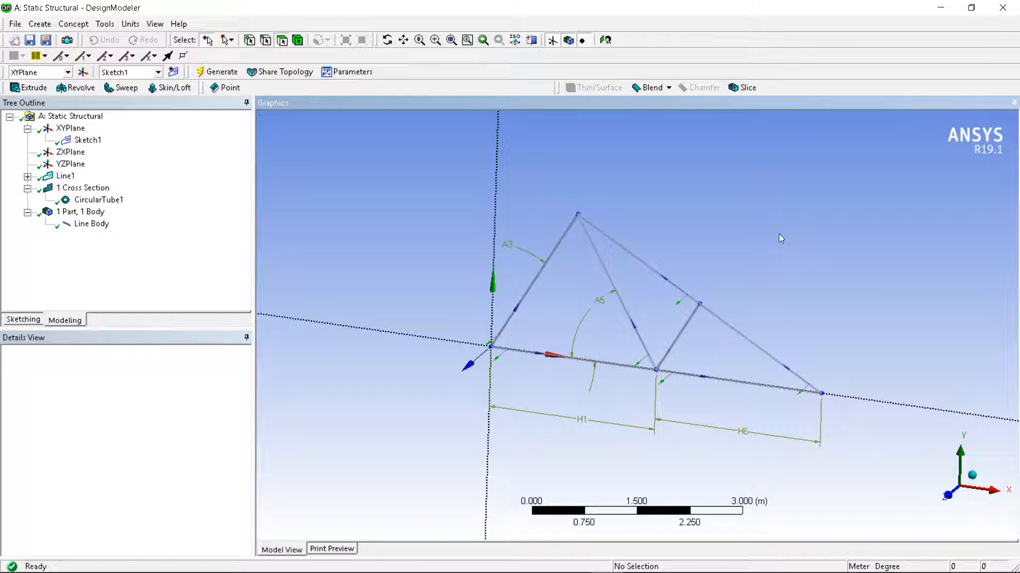
- Switch to Workbench and update the Model component of the Static Structural system
click(940, 7)
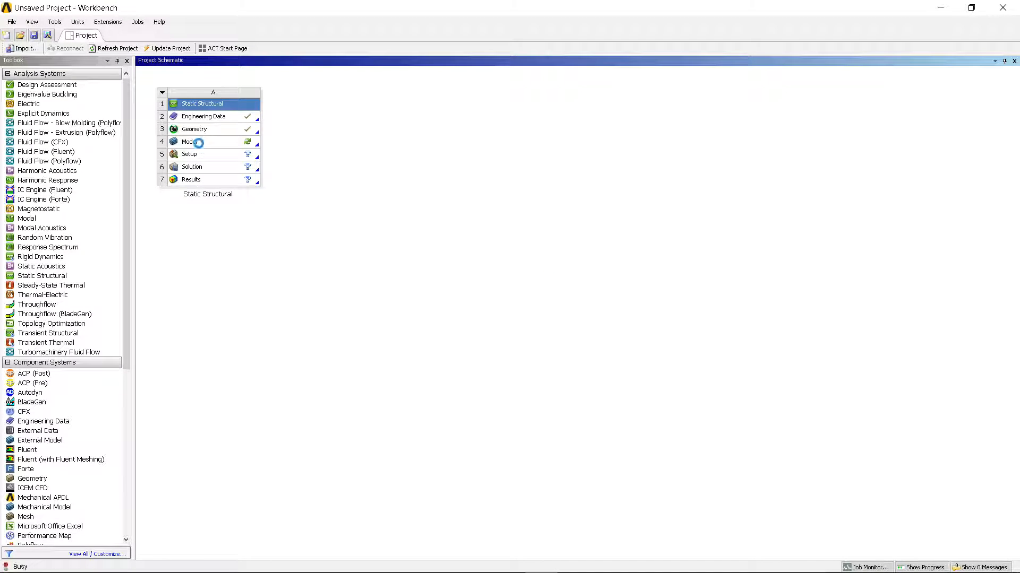
click(198, 142)
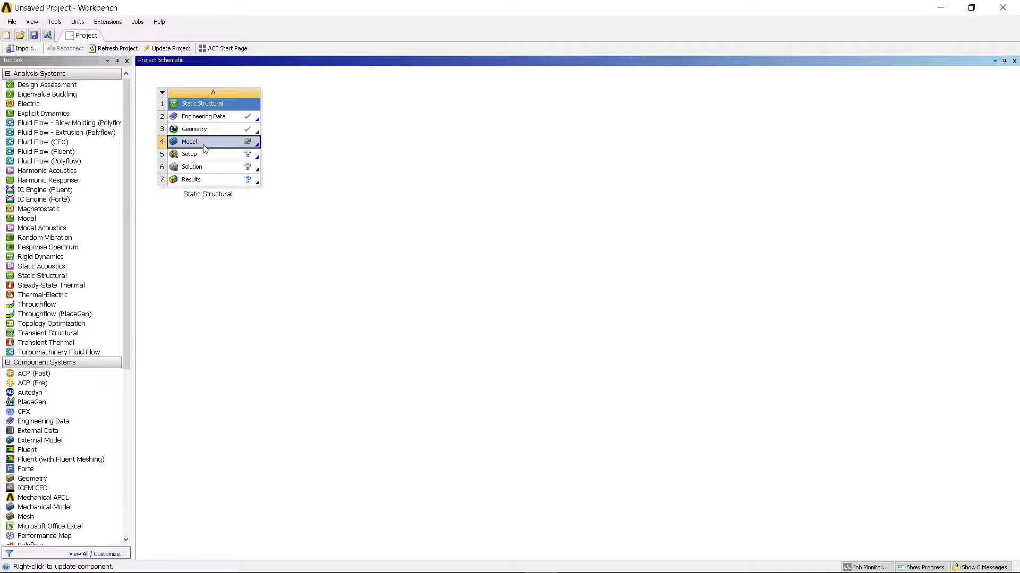
right_click(205, 149)
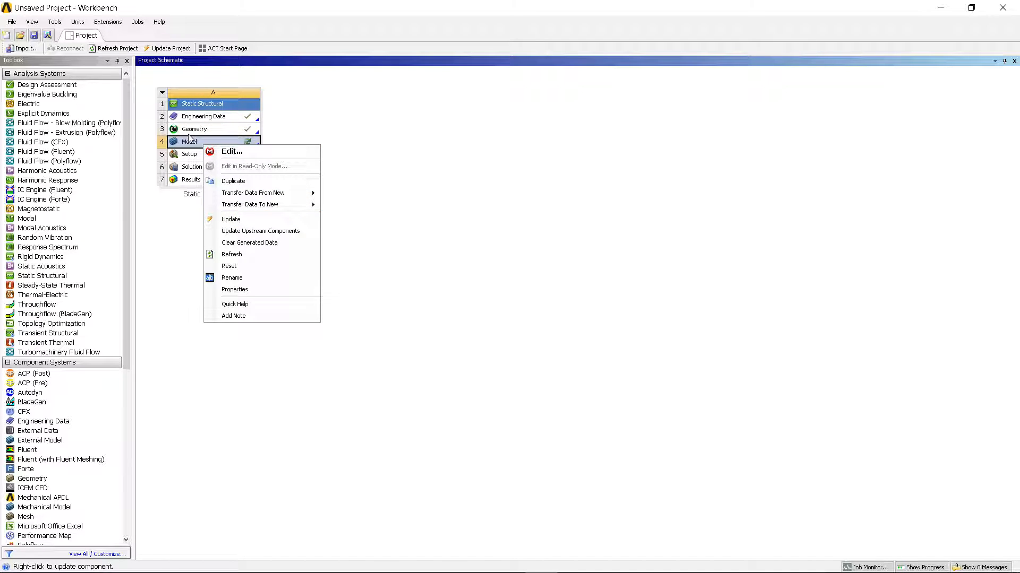
click(226, 220)
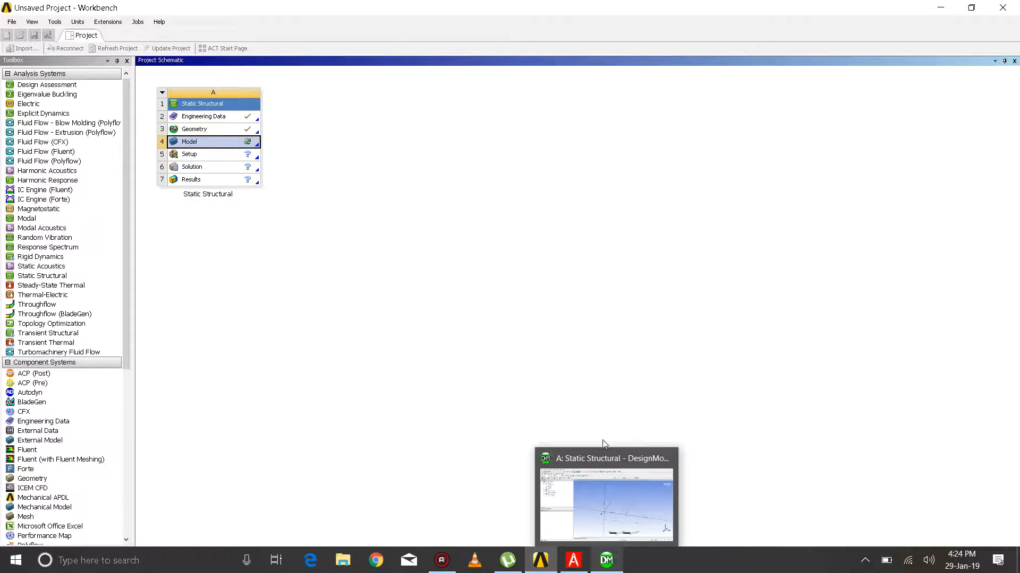
- Check Problem 11.3's truss figure in the PDF, and open the Static Structural system's Setup component in Workbench for editing
click(574, 561)
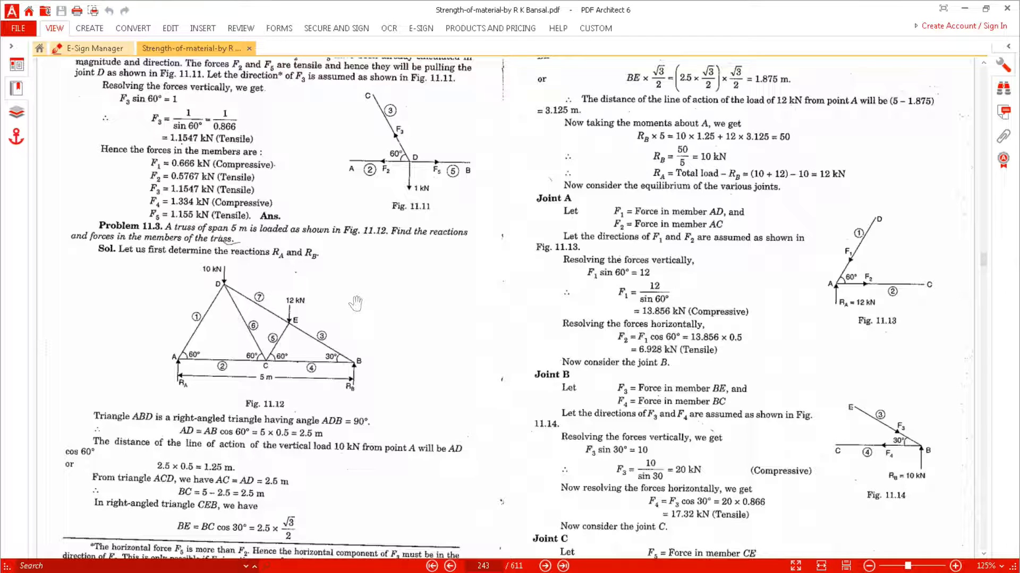
scroll(355, 303, down, 3)
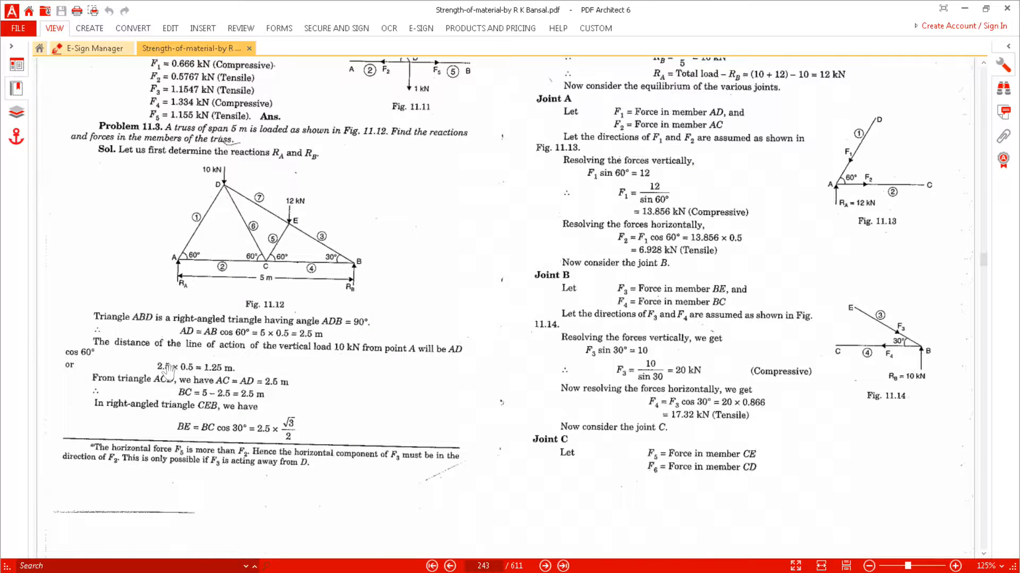
scroll(176, 378, up, 3)
click(961, 9)
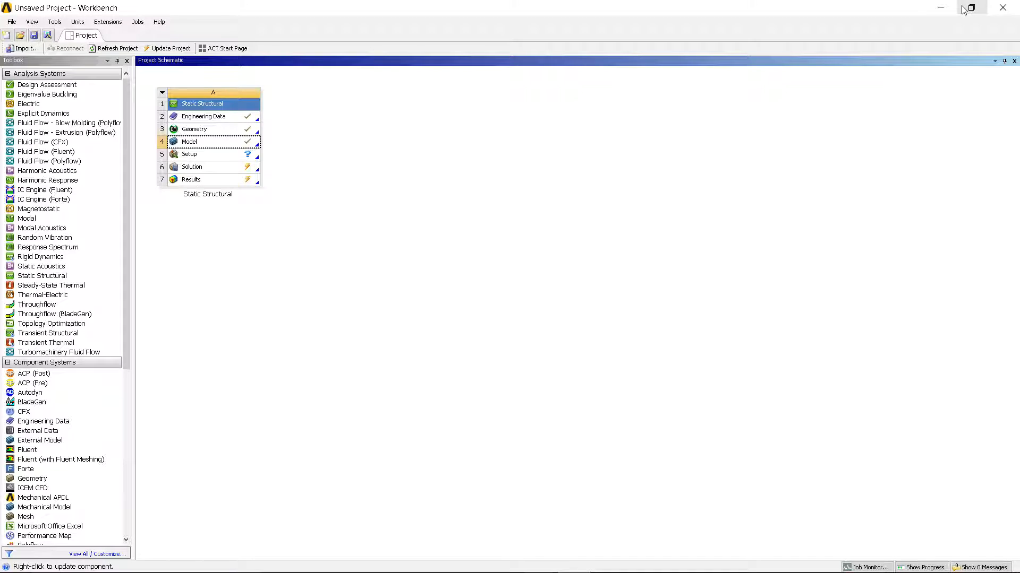
click(233, 156)
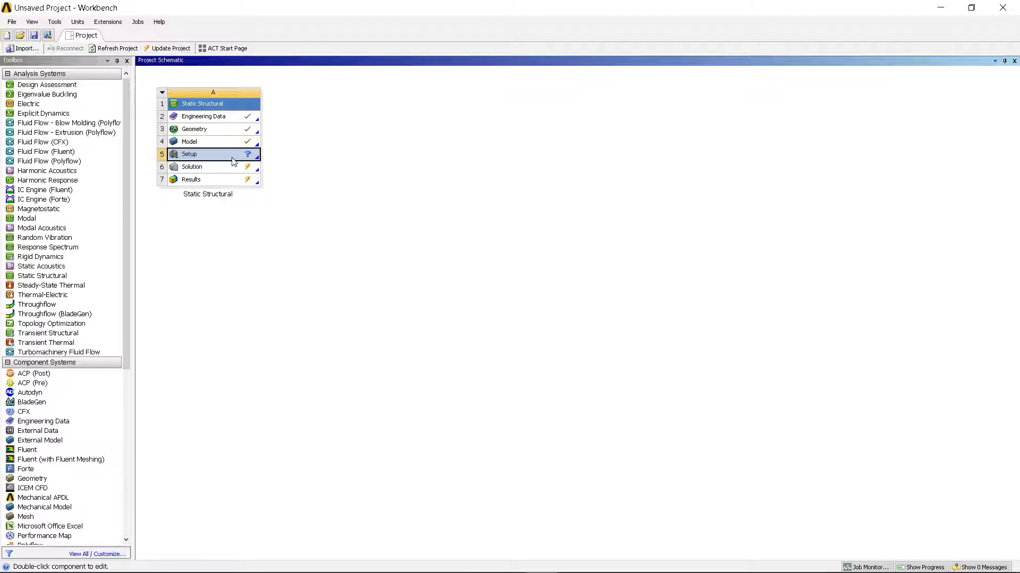
right_click(233, 161)
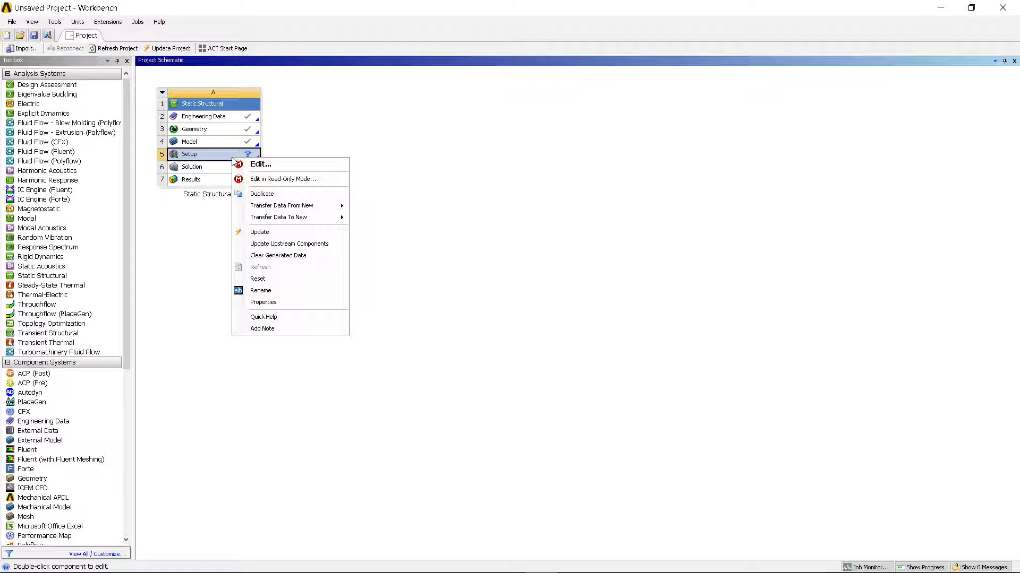
click(289, 169)
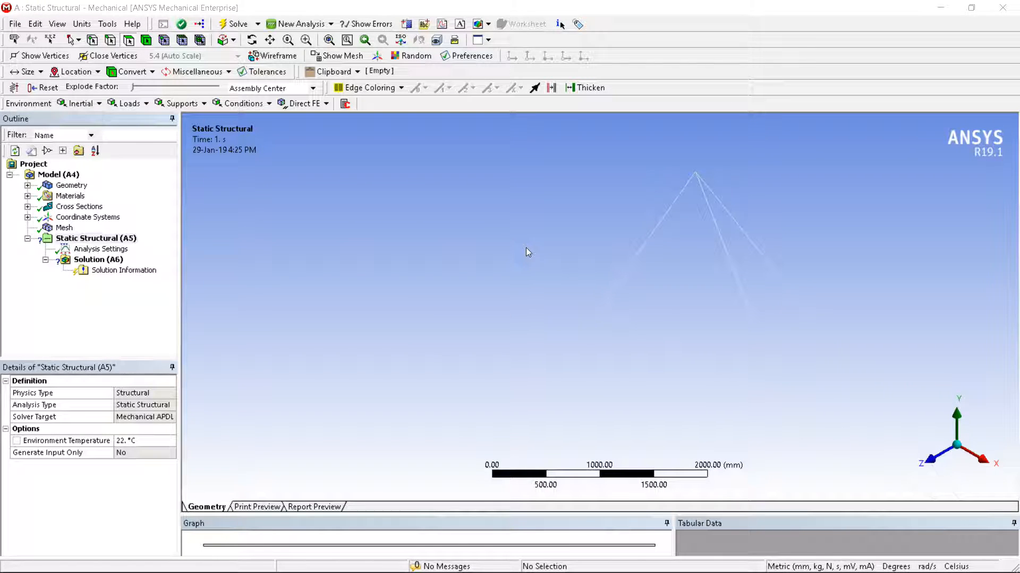
- Inspect the truss mesh face-on in the XY plane with the whole model fitted in view
scroll(520, 246, down, 1)
scroll(911, 234, down, 1)
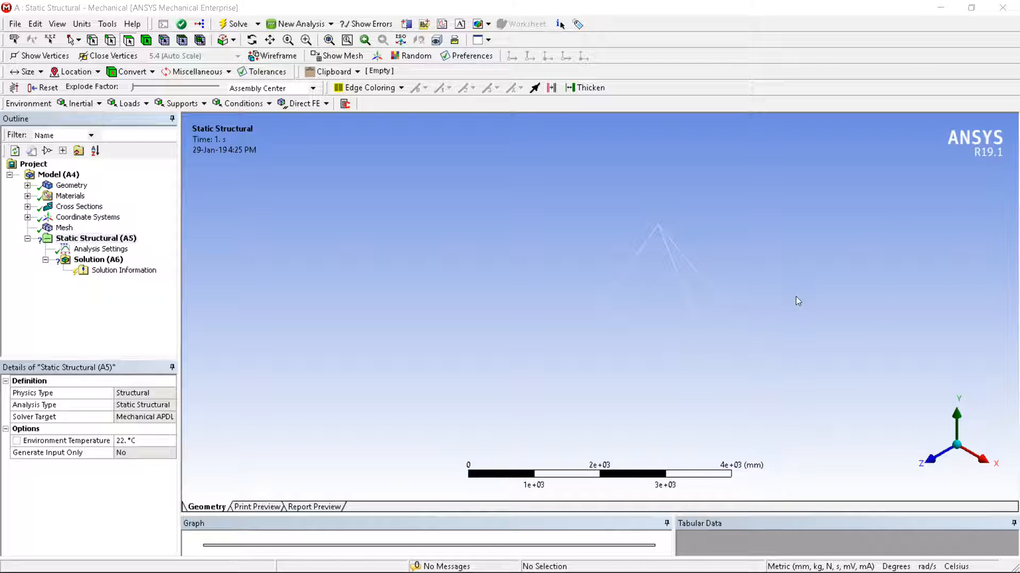
click(64, 228)
middle_drag(639, 287, 880, 347)
scroll(808, 249, down, 1)
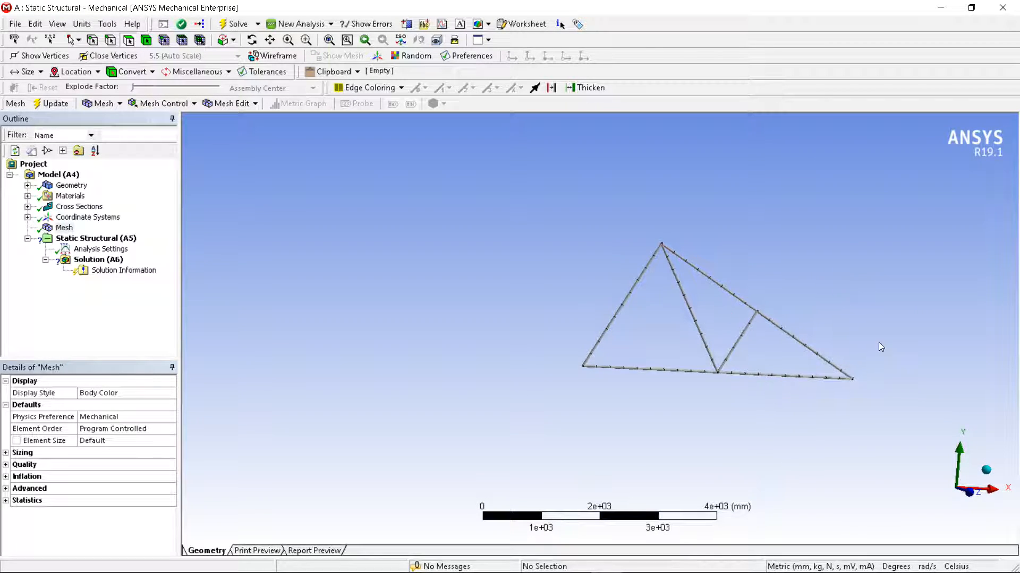
click(970, 492)
scroll(828, 387, up, 1)
scroll(608, 342, up, 1)
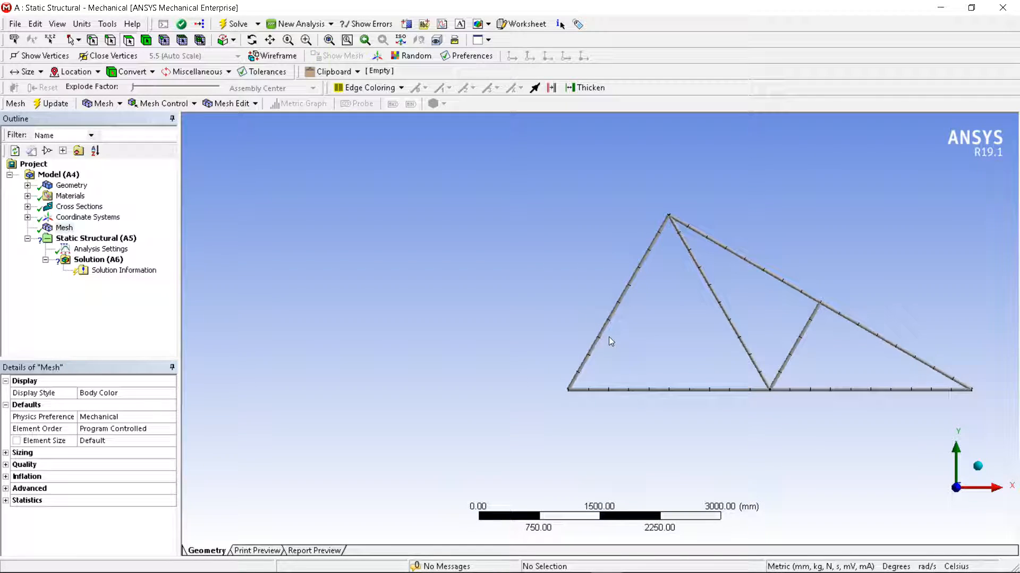
click(329, 41)
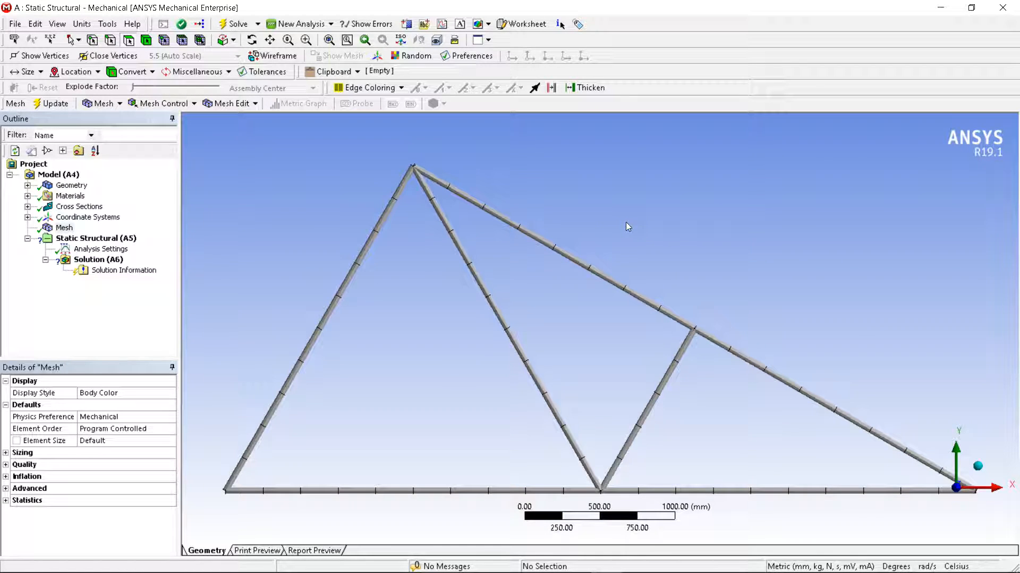
scroll(626, 226, down, 1)
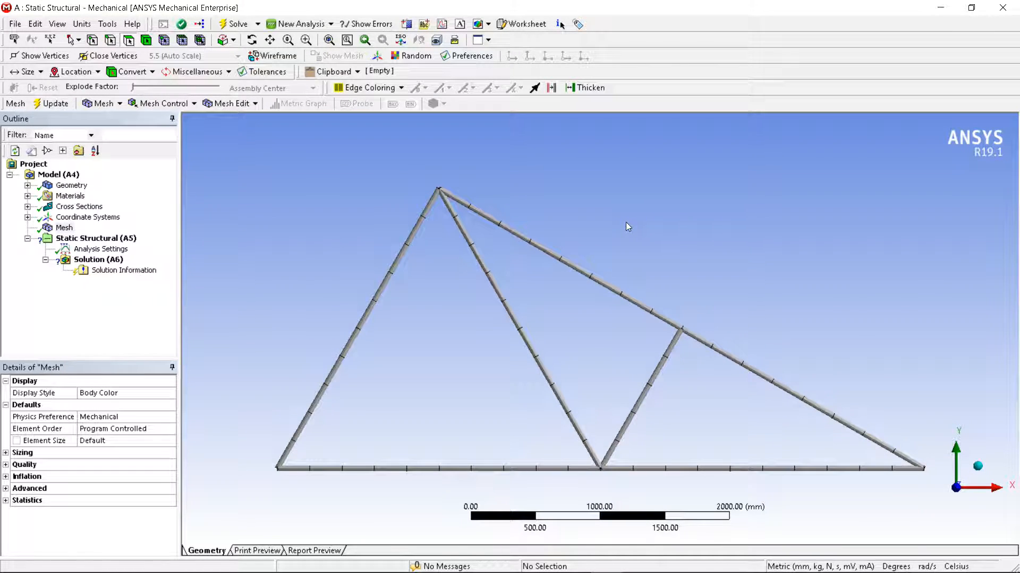
- Add a Fixed Support to the truss's end vertex A at the origin
click(108, 241)
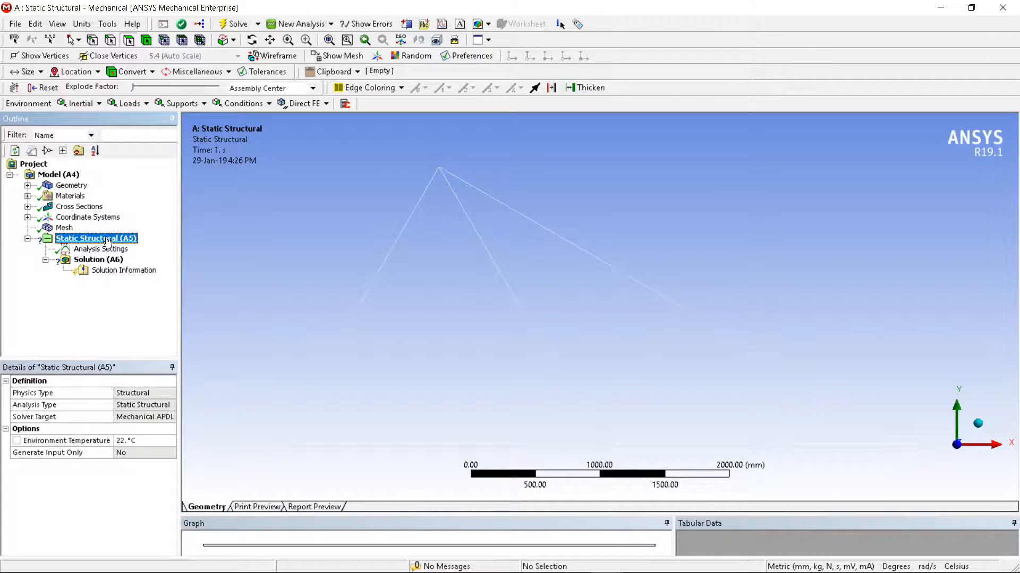
click(183, 104)
click(185, 119)
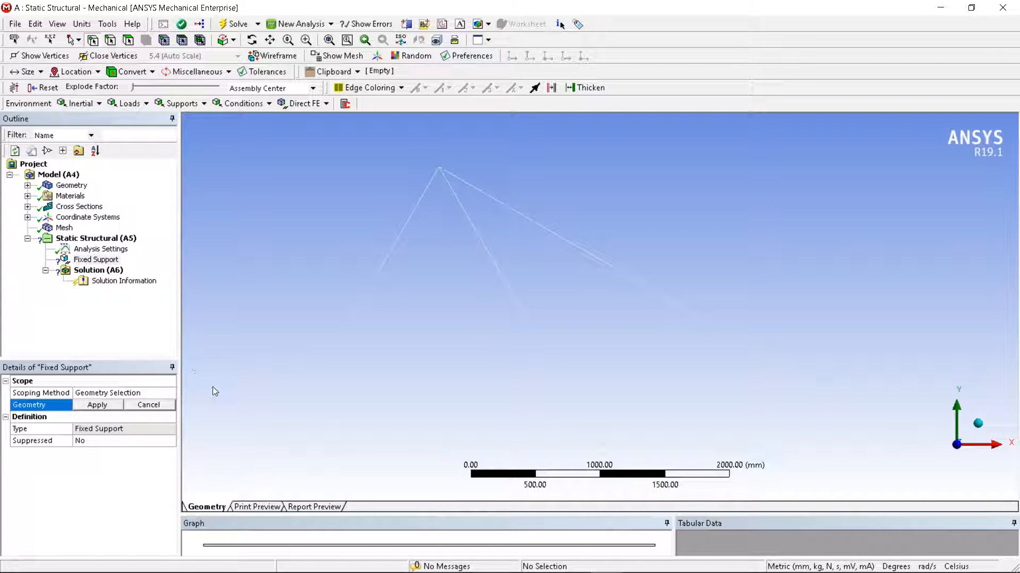
click(278, 446)
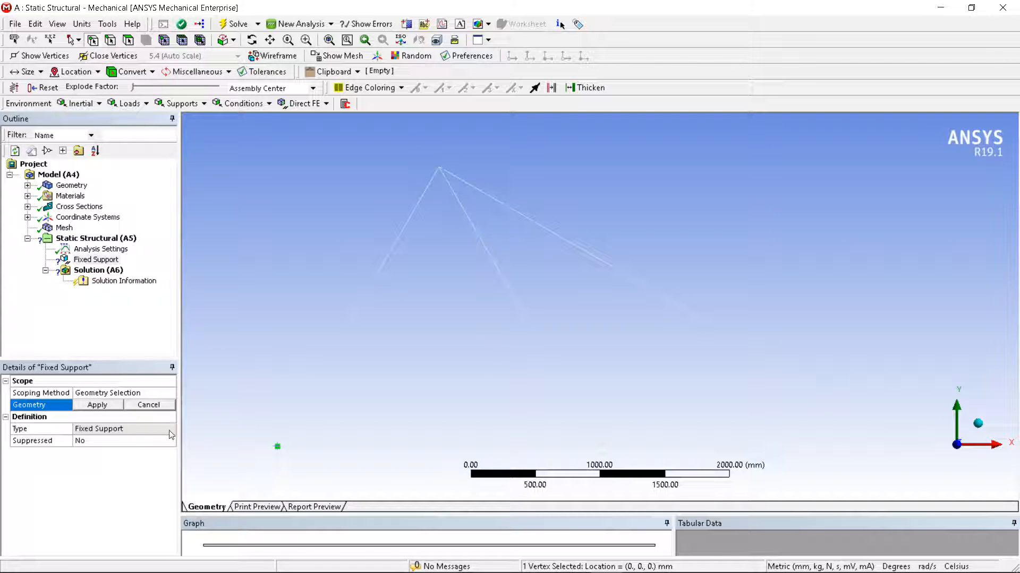
click(109, 407)
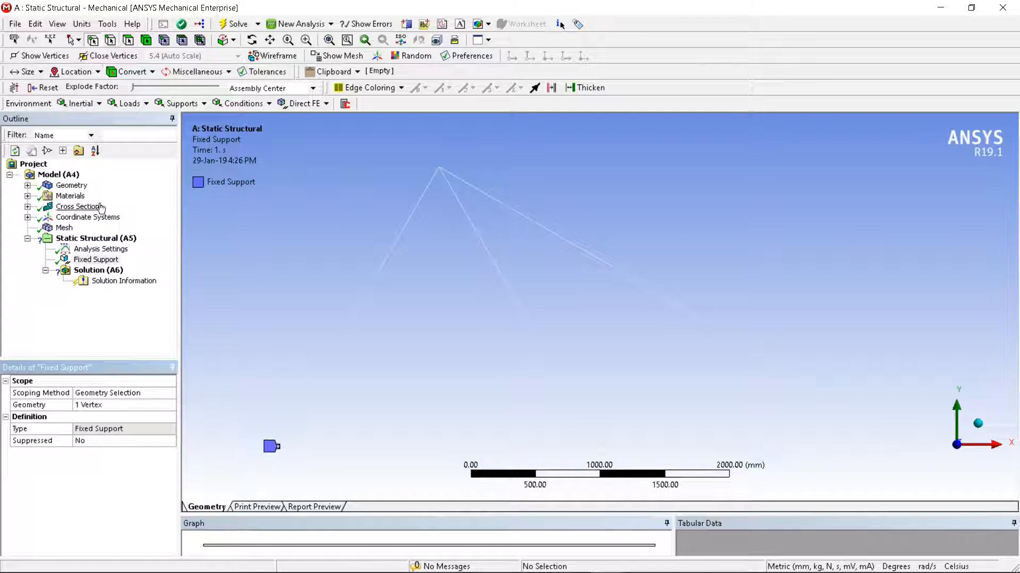
- Add a Displacement support to the truss's far end vertex B on the X axis
click(114, 239)
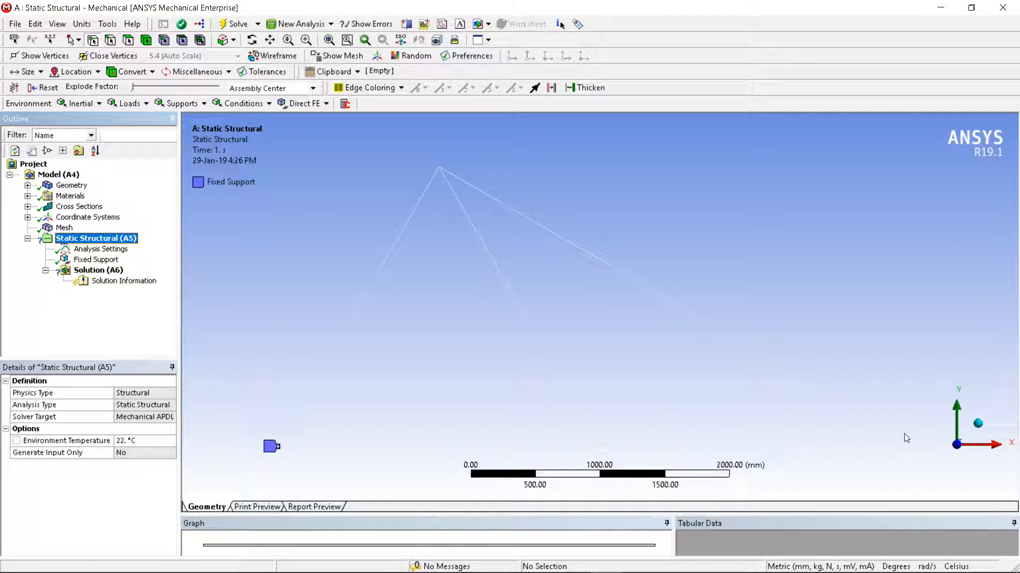
middle_drag(929, 452, 822, 328)
click(990, 447)
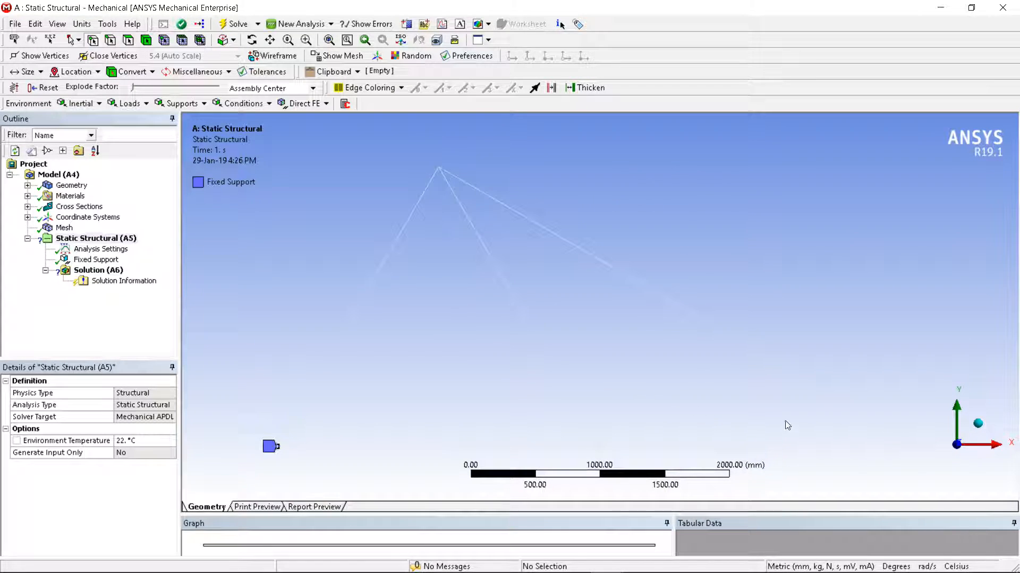
scroll(460, 323, down, 1)
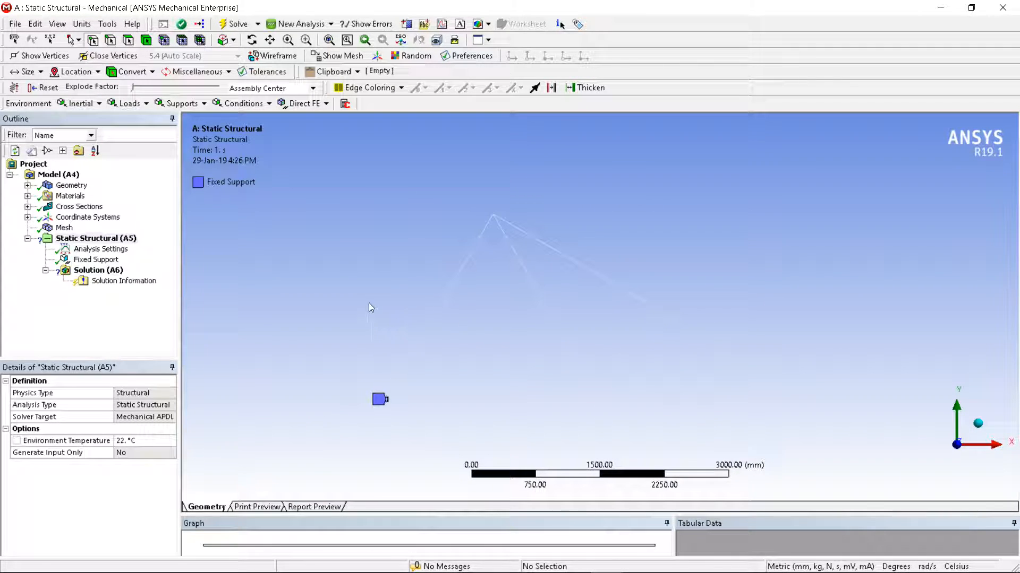
click(815, 400)
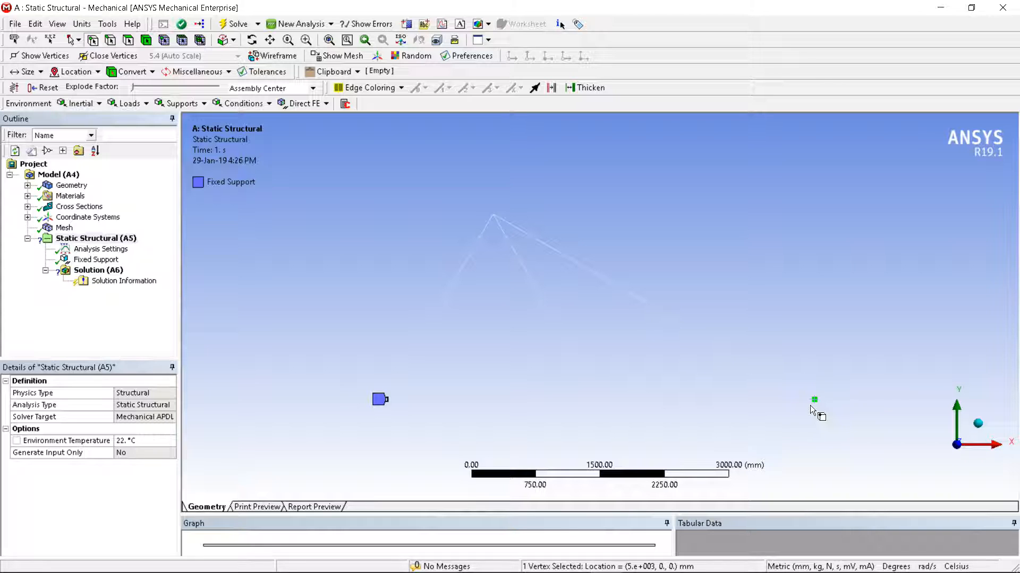
click(178, 103)
click(194, 132)
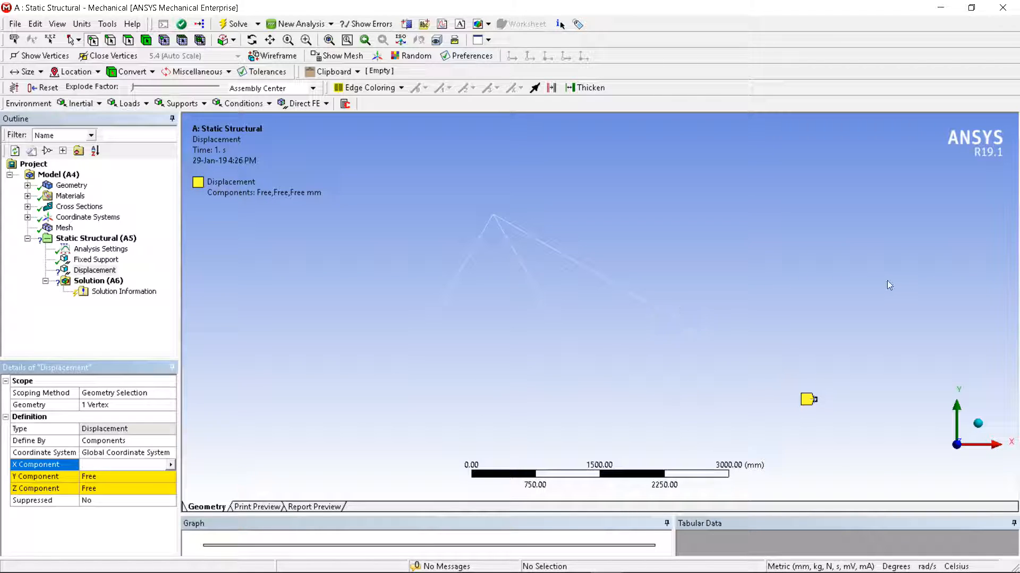
- Set the displacement's Y and Z components to a constant 0 mm, leaving the X component free
middle_drag(889, 285, 871, 278)
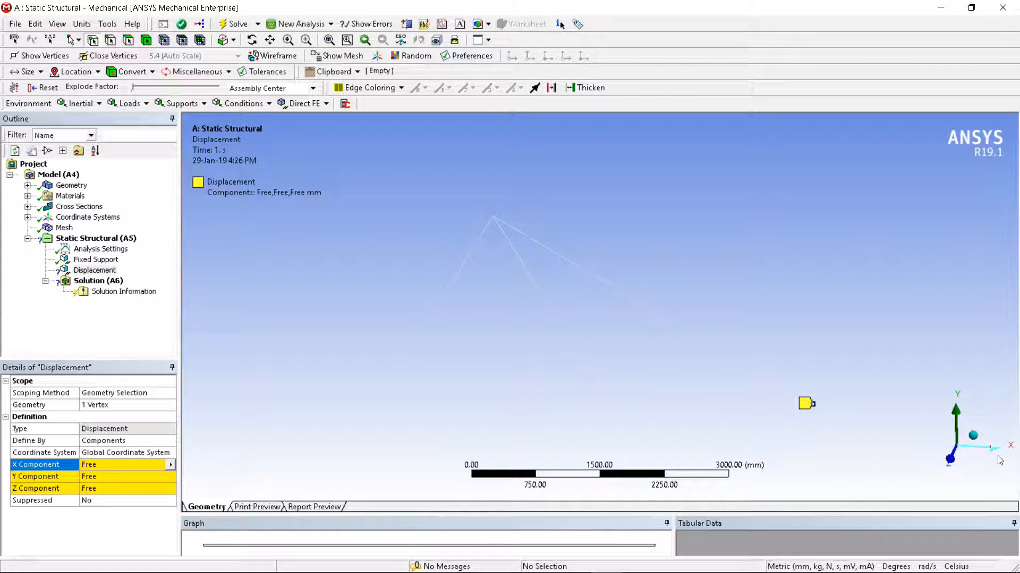
click(103, 477)
click(170, 477)
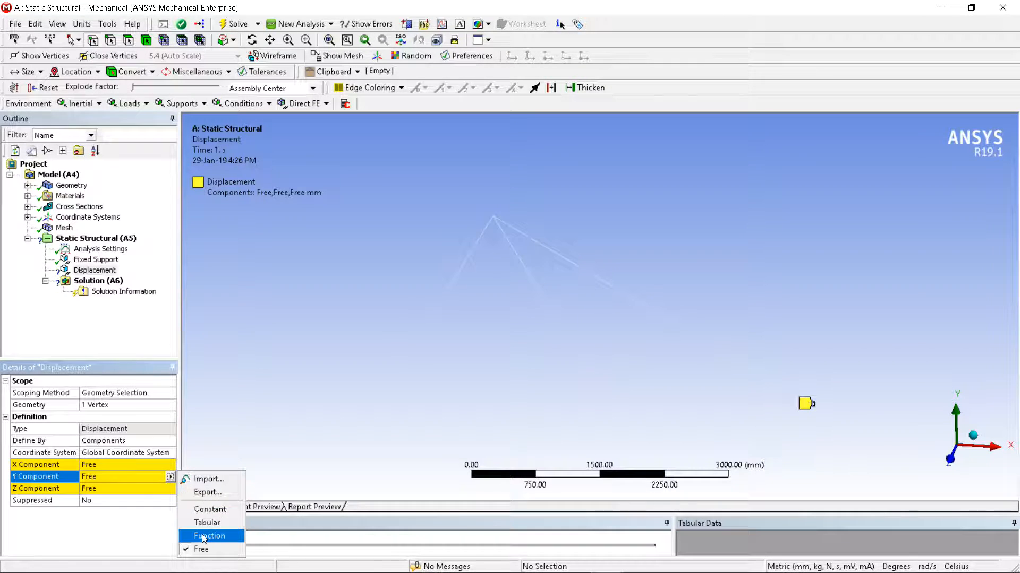
click(202, 510)
click(104, 489)
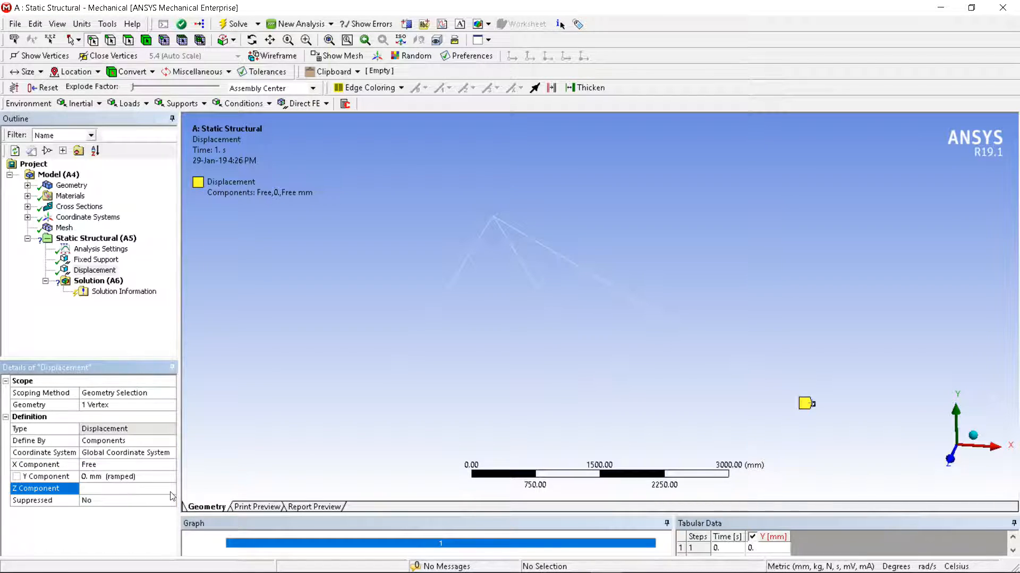
click(171, 488)
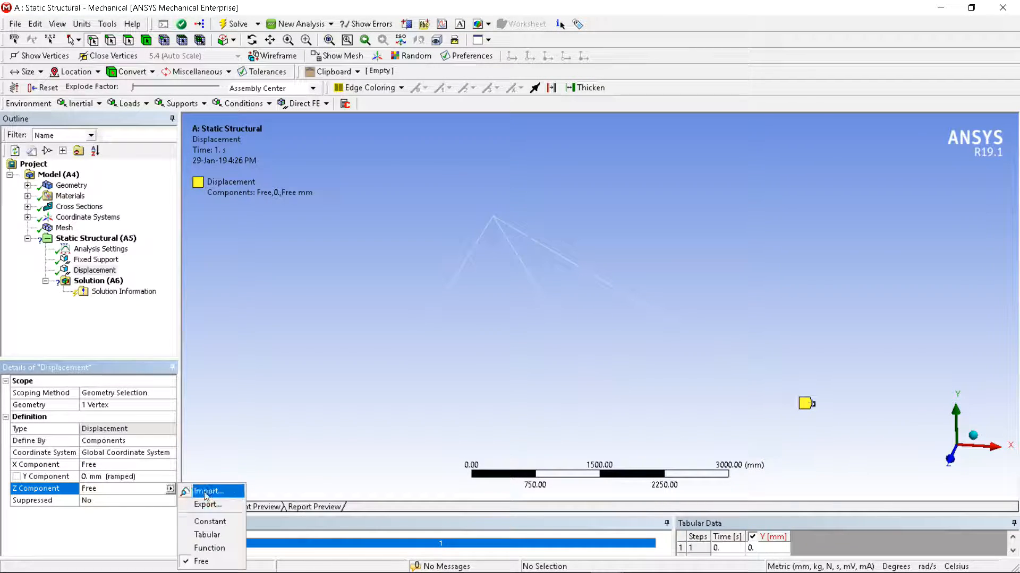
click(215, 522)
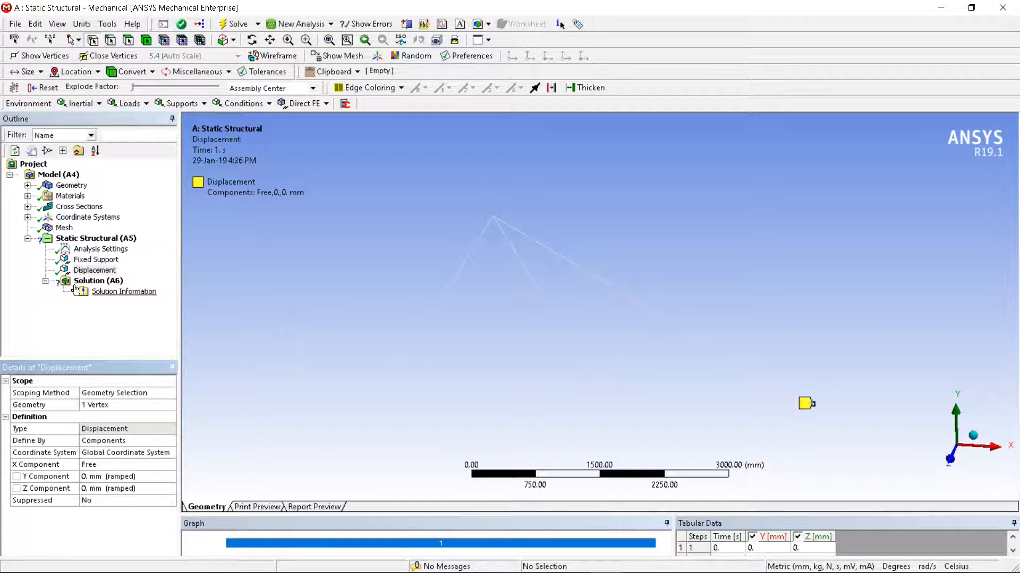
- Add a Force load to the truss's apex vertex D, checking the loaded joint against the Problem 11.3 figure
click(81, 240)
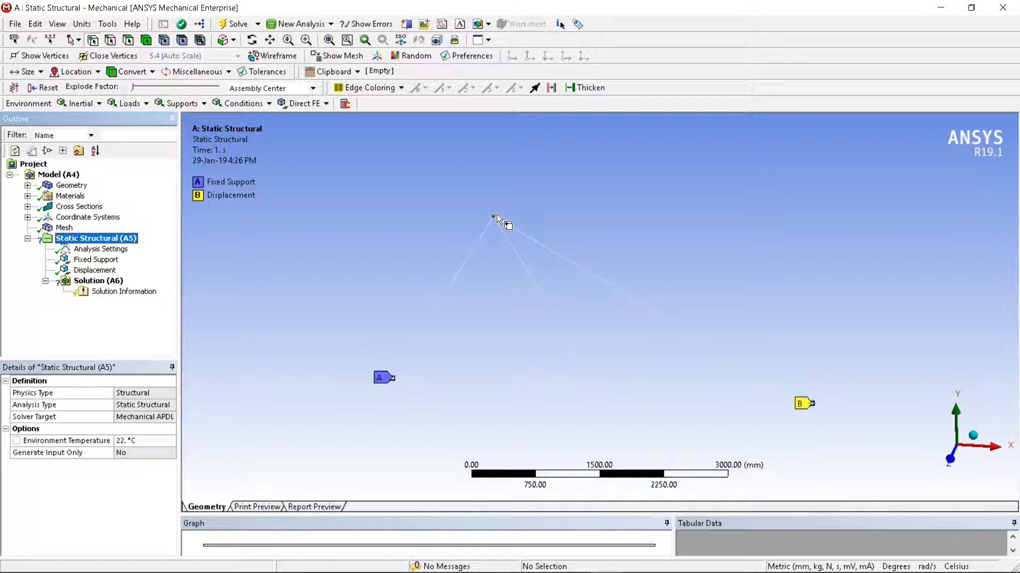
click(579, 565)
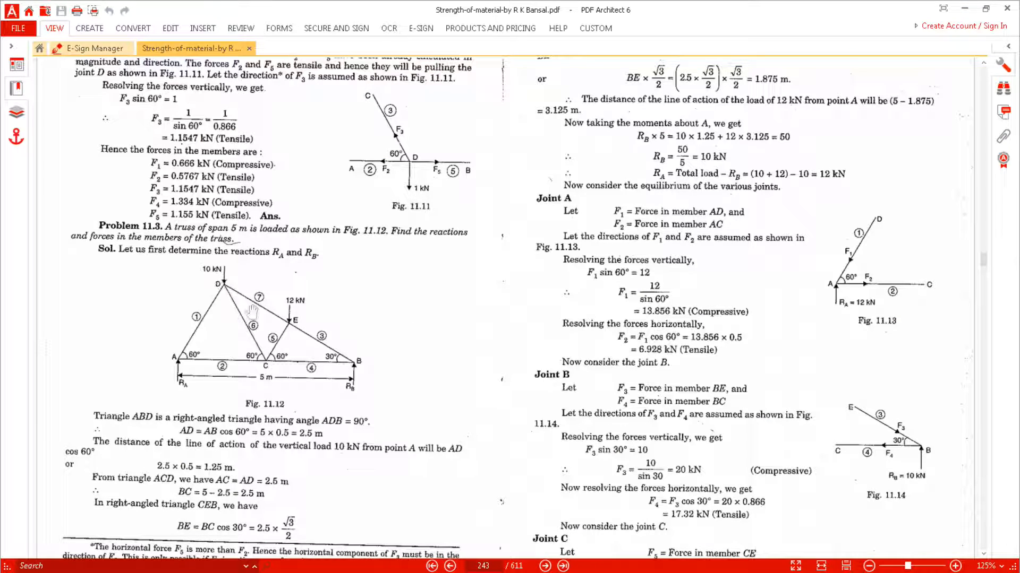
click(964, 8)
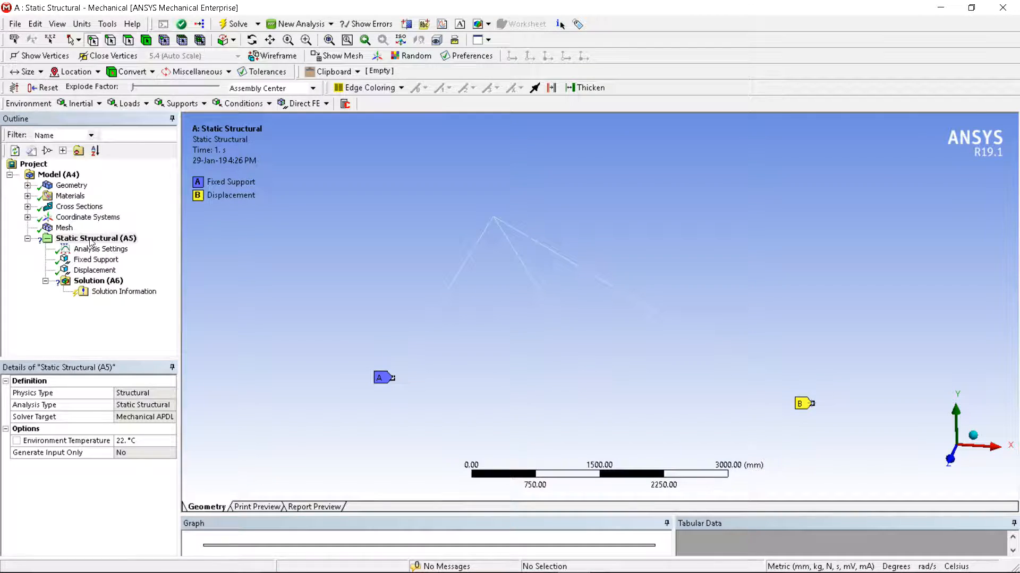
click(497, 218)
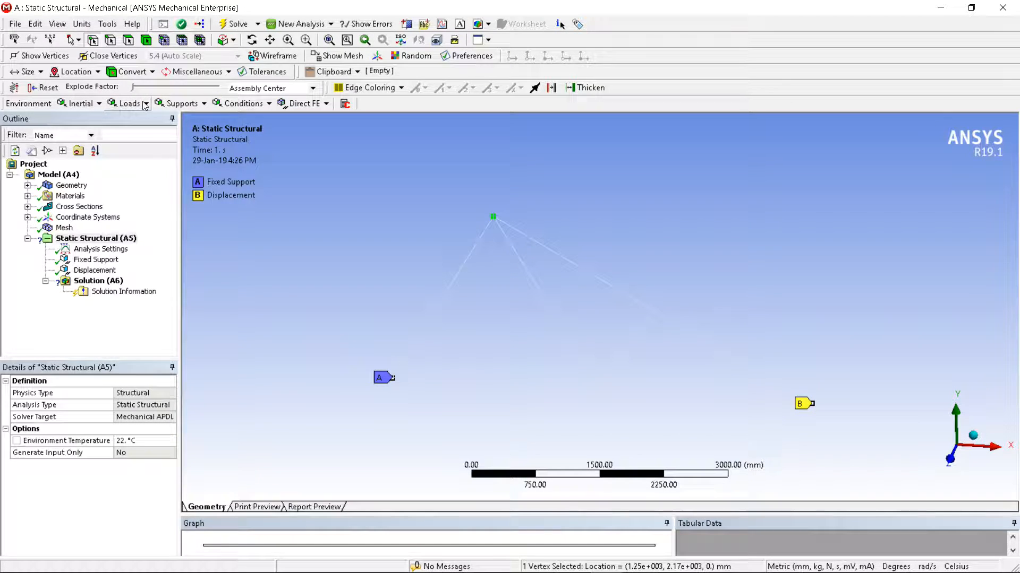
click(144, 104)
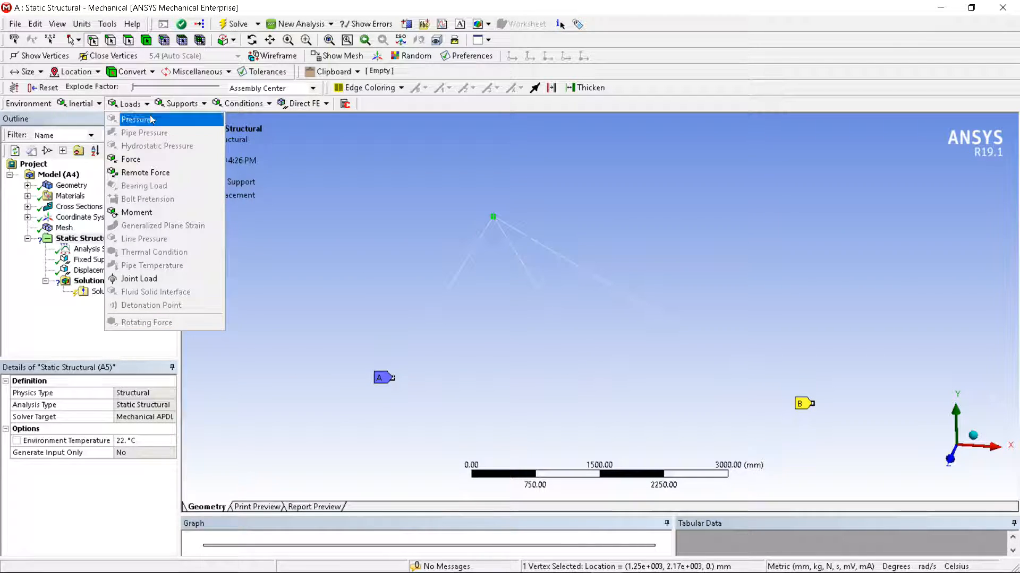
click(131, 159)
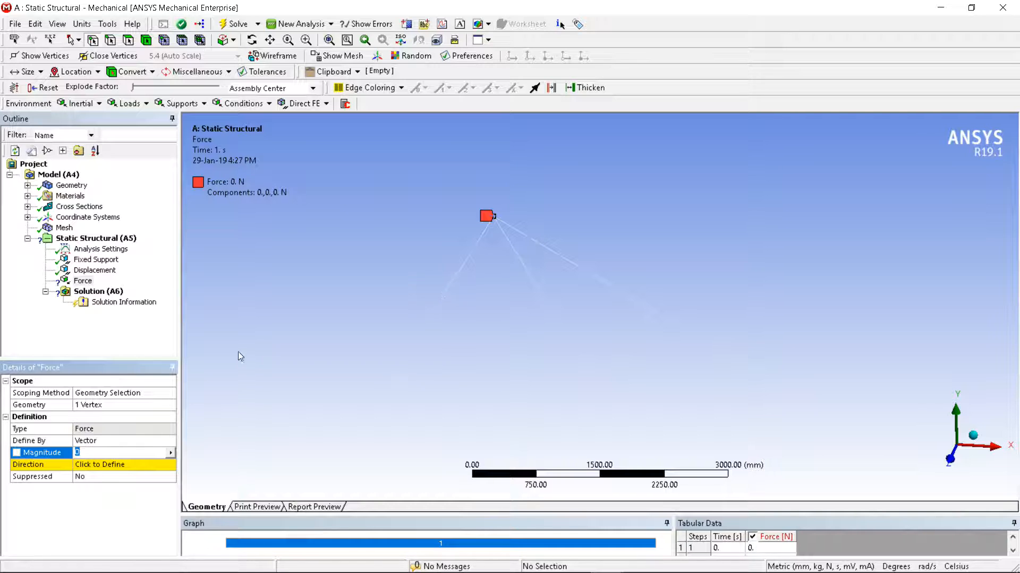
- Define the apex force by components with a Y component of -10000 N
click(98, 441)
click(168, 441)
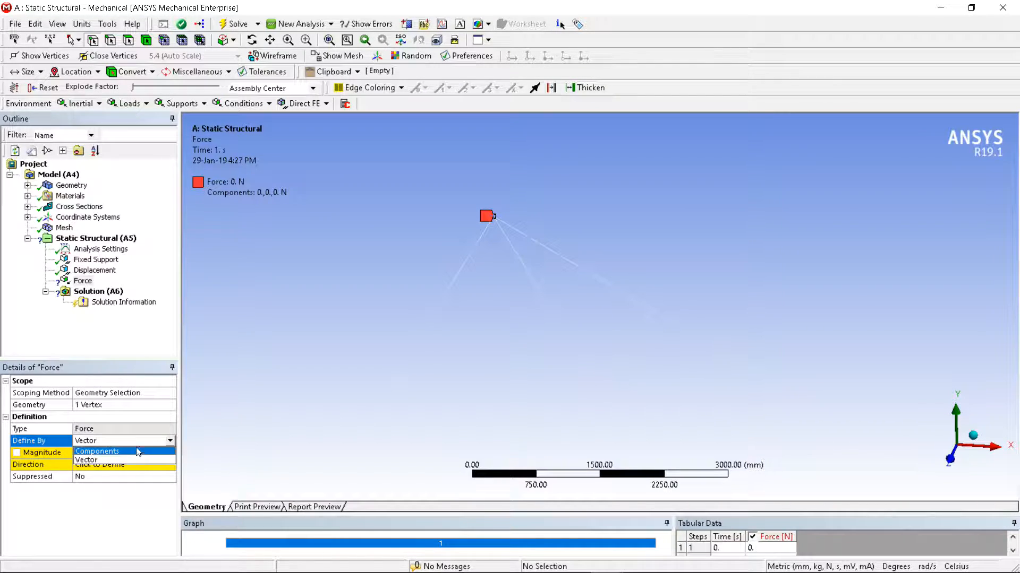
click(111, 465)
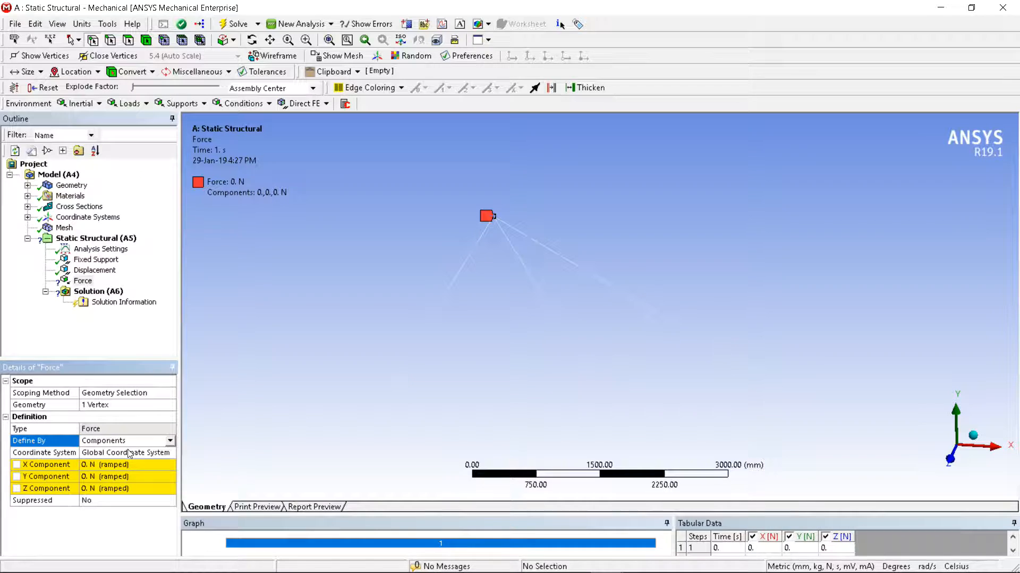
click(109, 477)
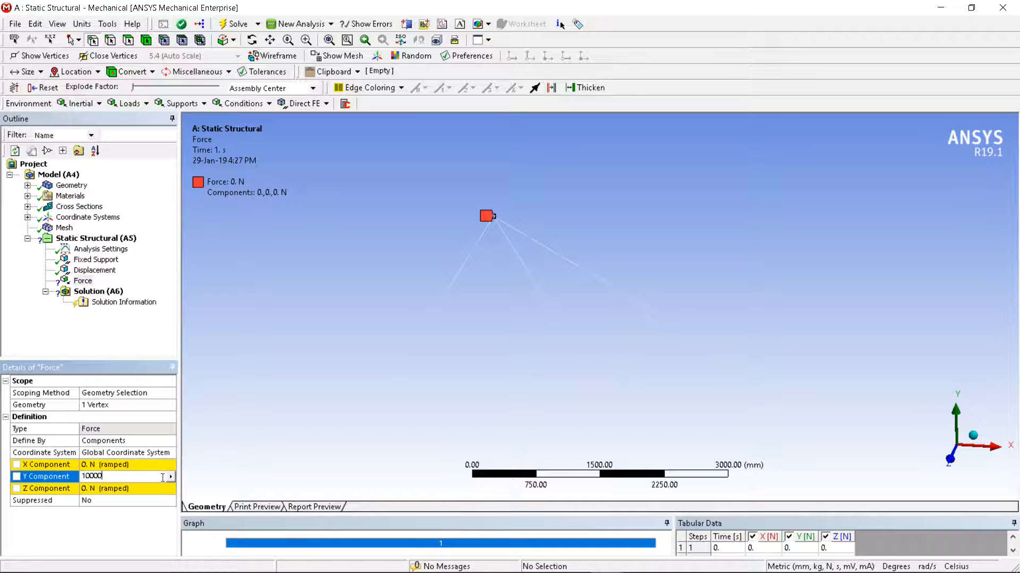
key(Return)
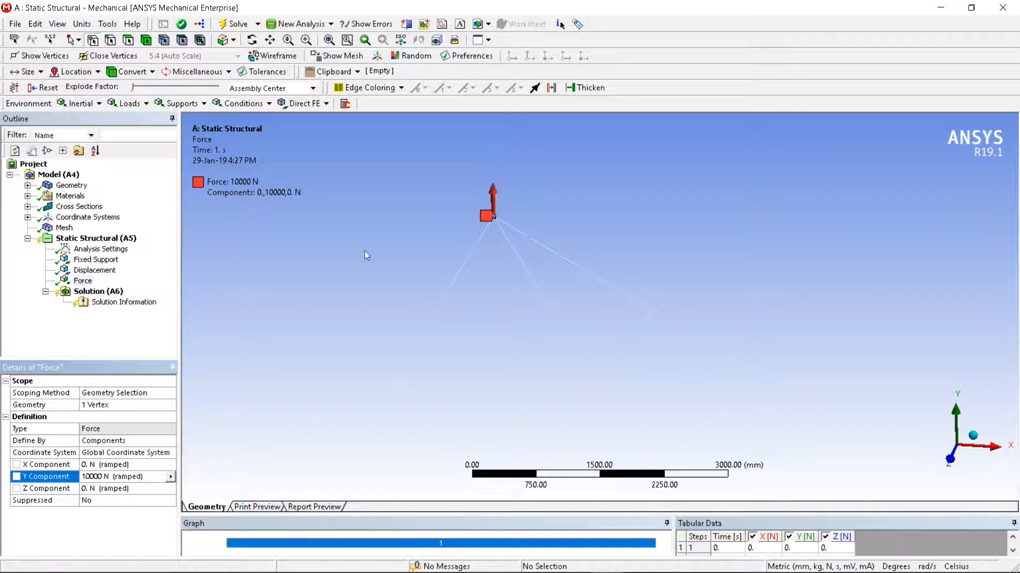
click(84, 476)
text(-)
key(Return)
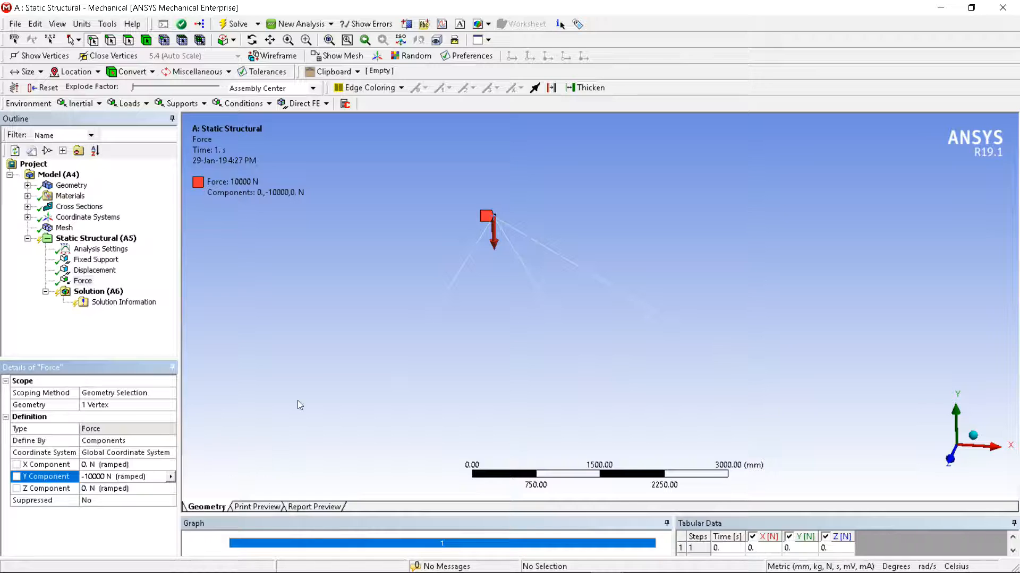
- Add a second Force load to vertex E on the truss's sloping member between D and B
click(95, 237)
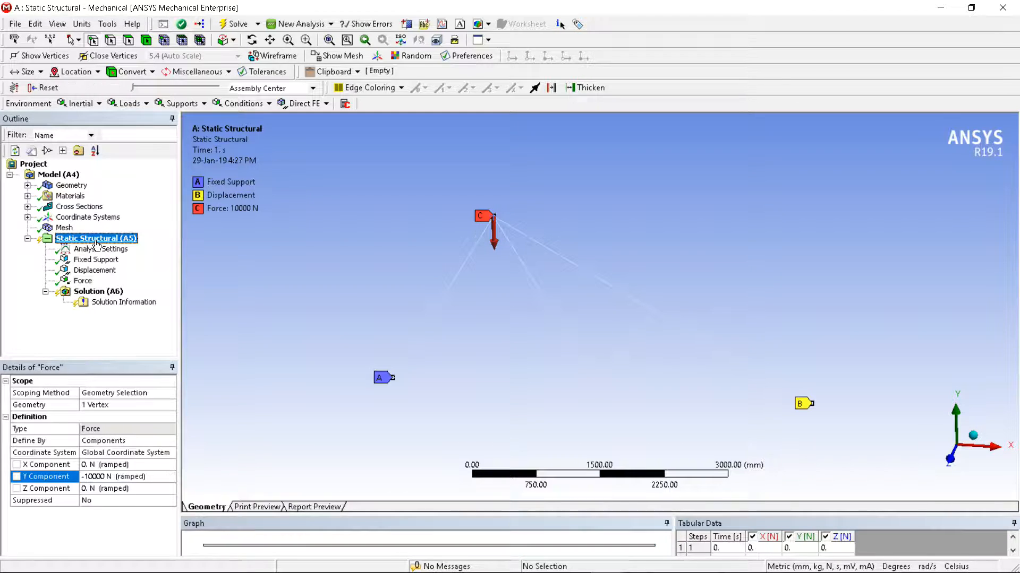
click(655, 313)
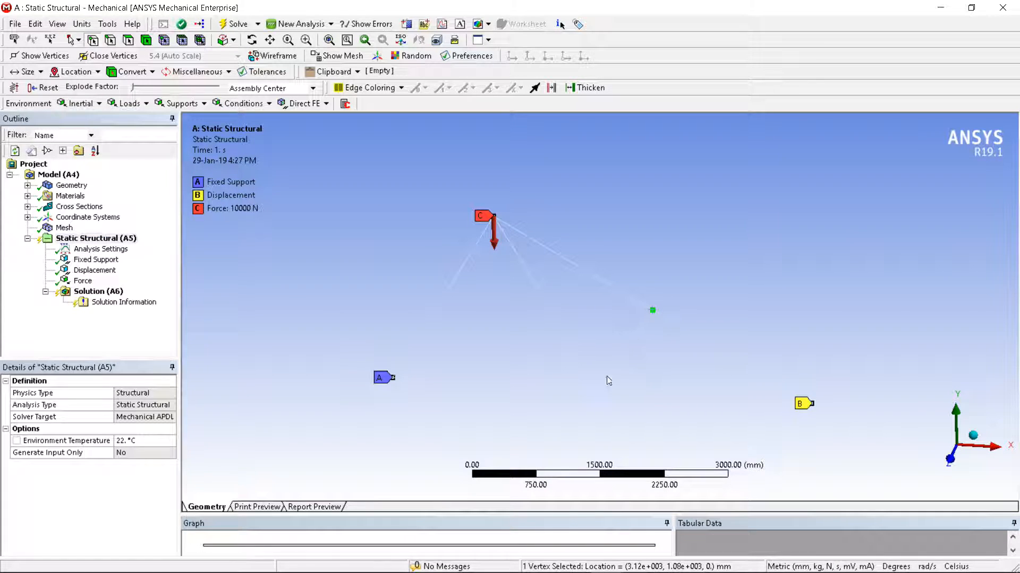
click(130, 103)
click(130, 143)
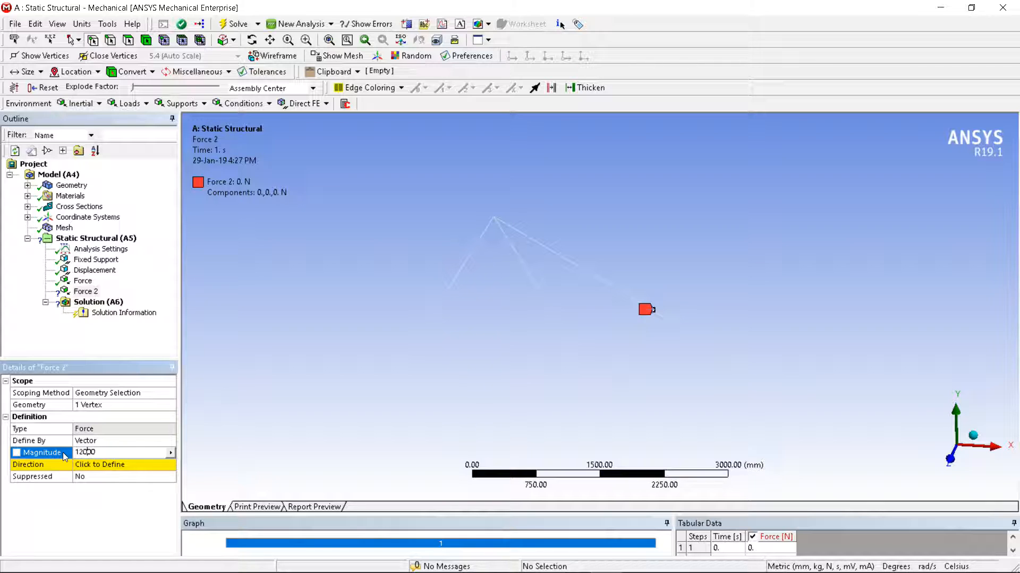
- Define the second force by components with a Y component of -12000 N
text(-)
click(82, 468)
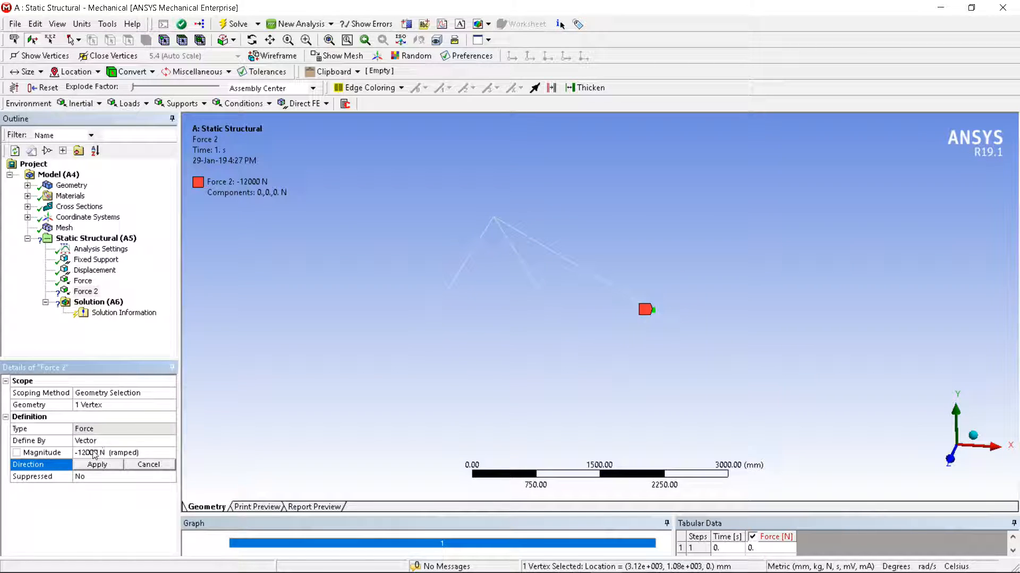
click(115, 440)
click(170, 441)
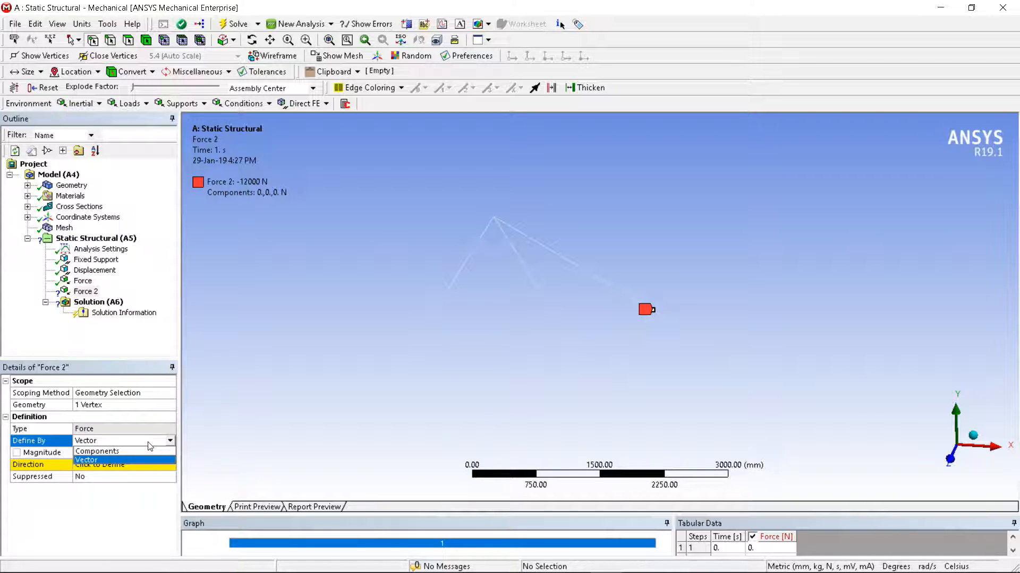
click(93, 463)
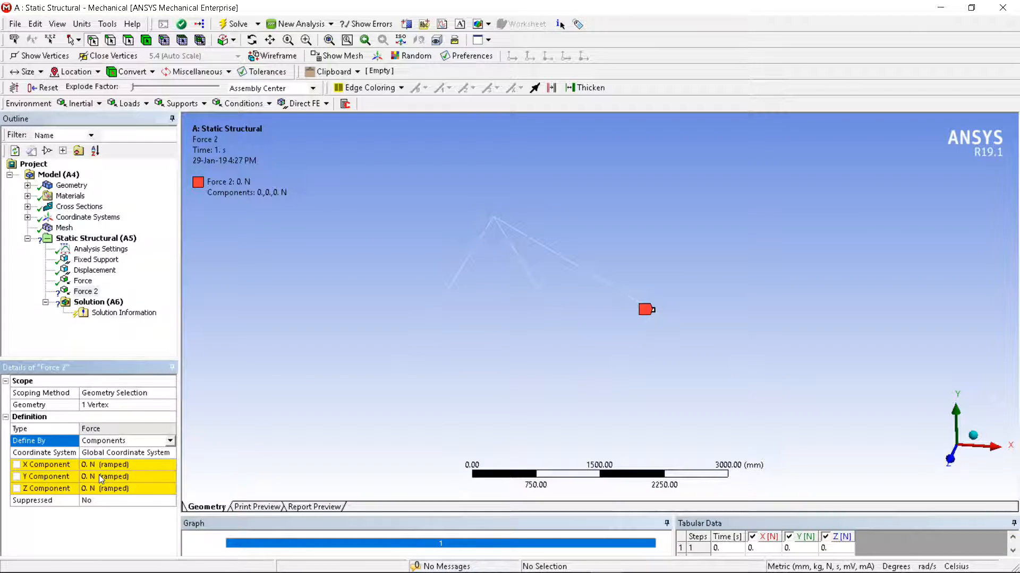
click(100, 477)
text(-1200)
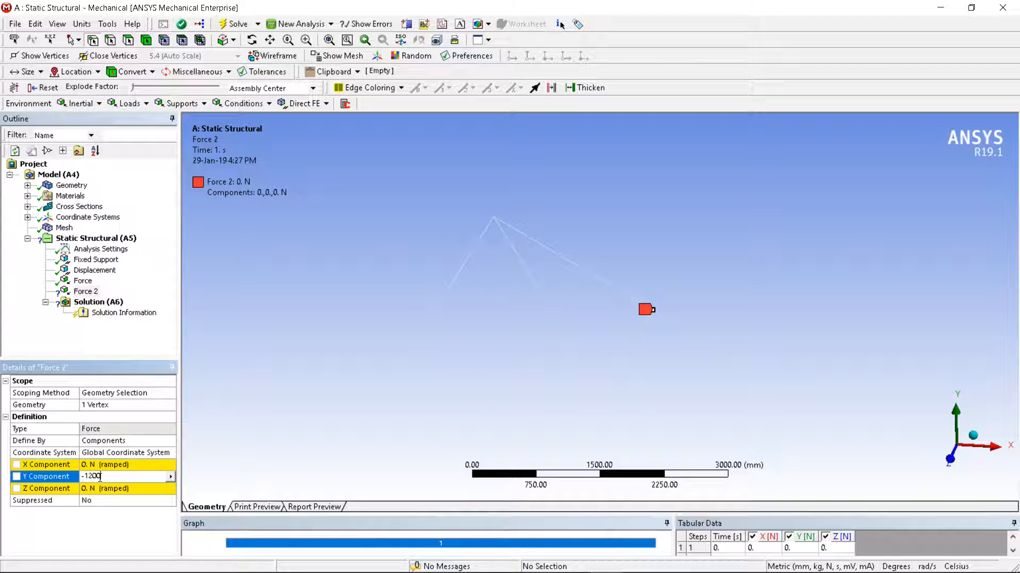
text(0)
key(Return)
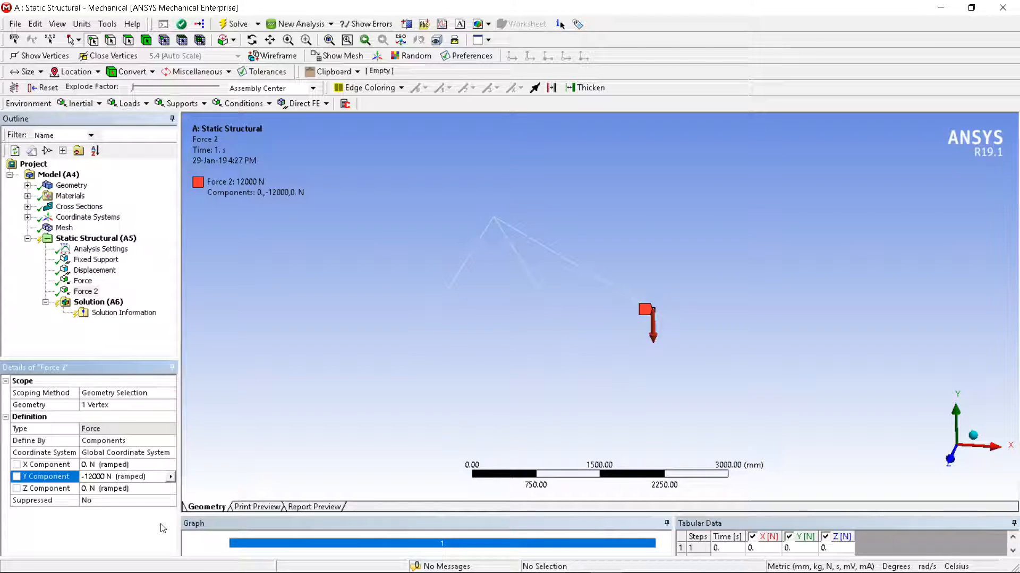
- Review all supports and both joint forces together on the truss and compare them with the Problem 11.3 figure
middle_drag(483, 312, 511, 271)
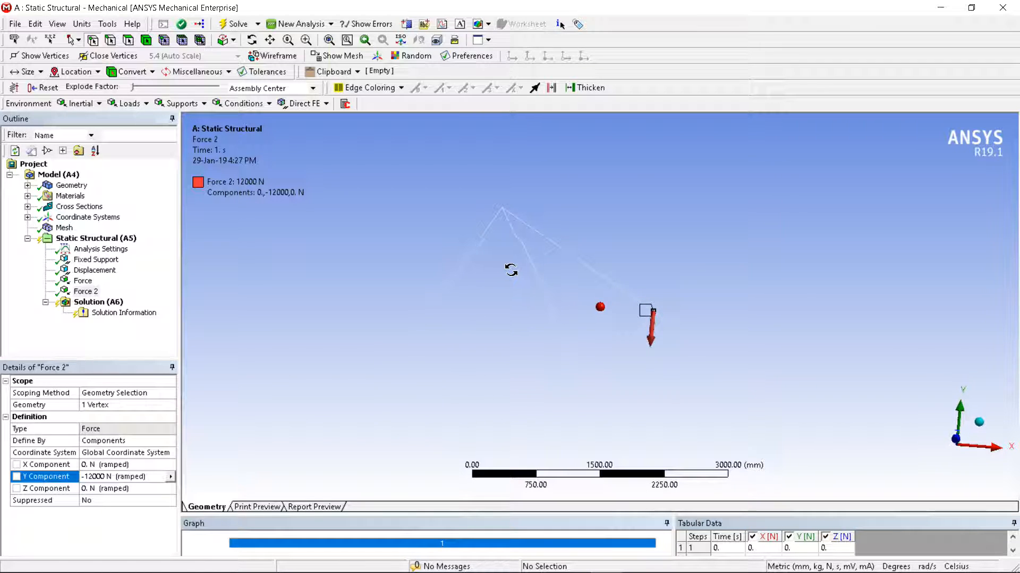
click(53, 240)
middle_drag(719, 212, 637, 232)
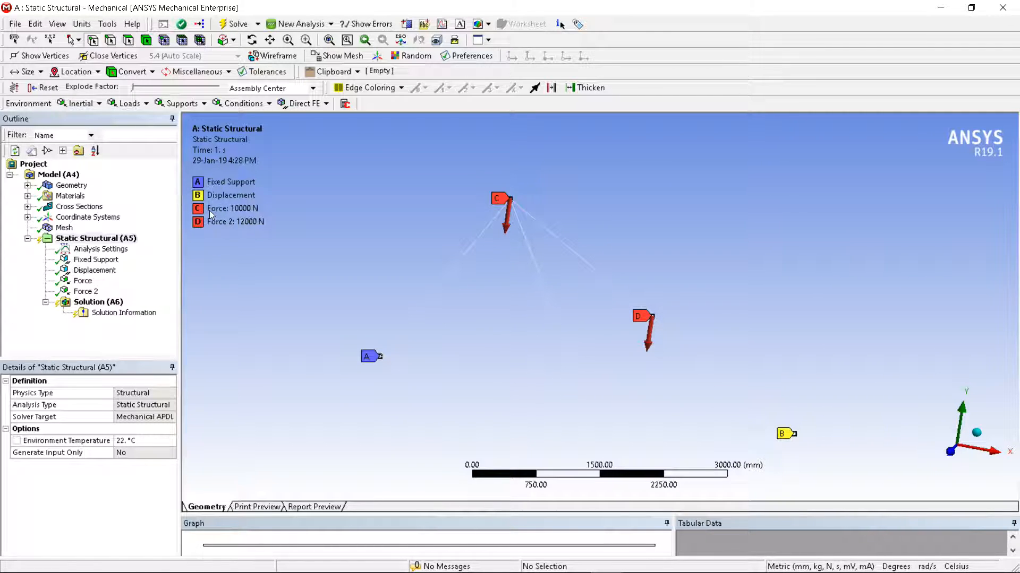
mouse_move(471, 572)
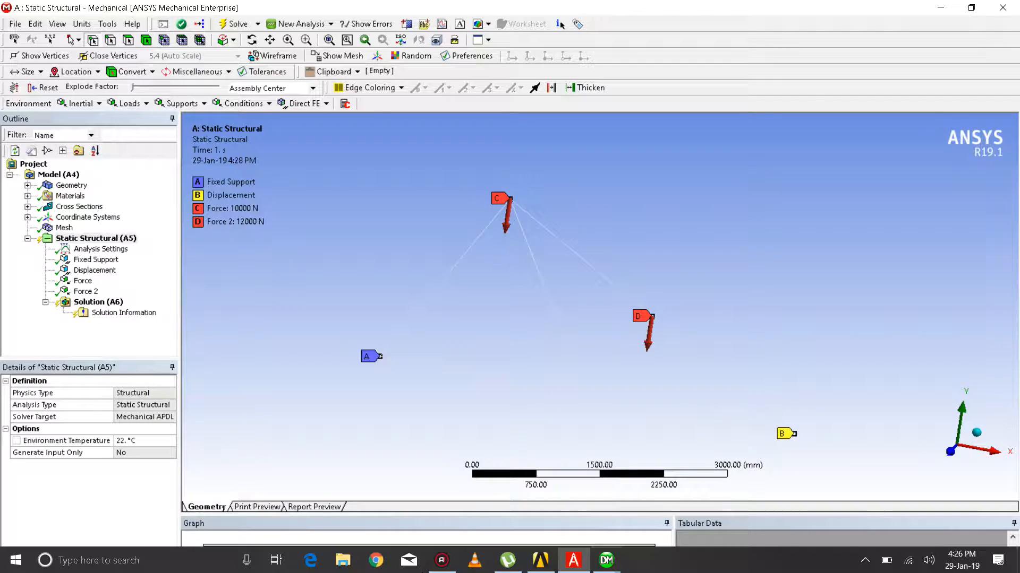
click(571, 564)
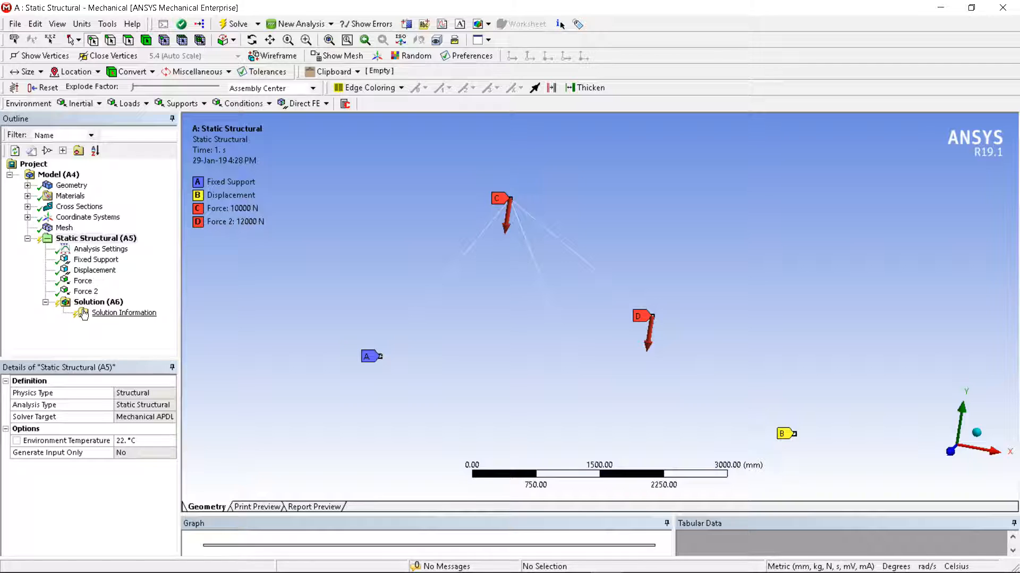
- Solve the static structural analysis of the truss
click(90, 303)
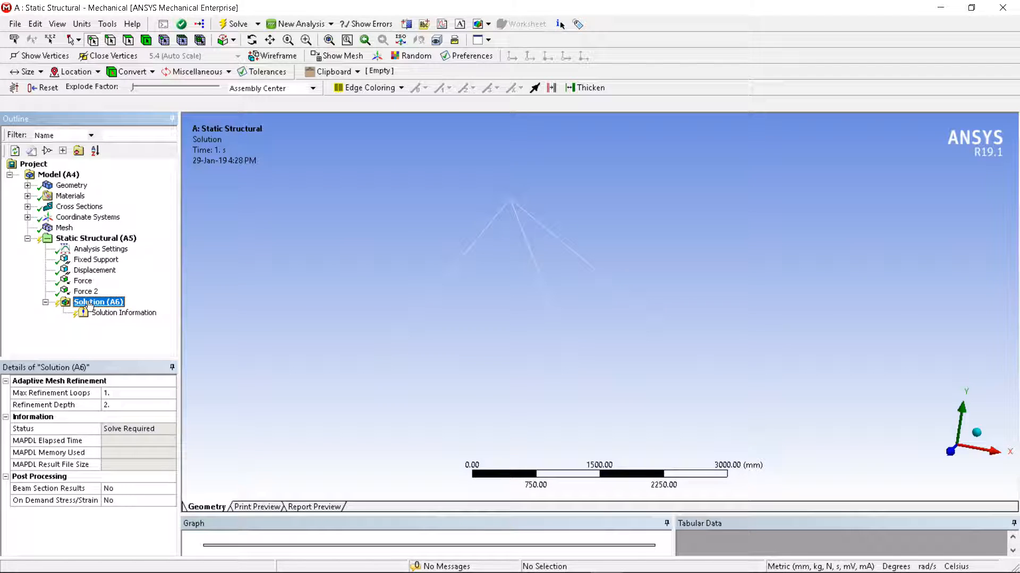
right_click(94, 308)
click(127, 325)
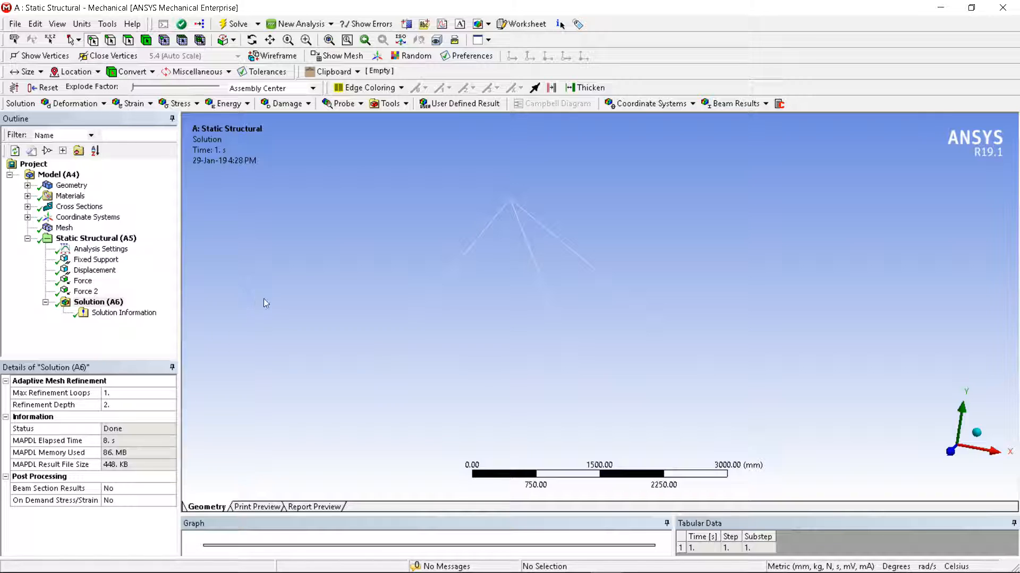
- Add a Force Reaction probe to the solution, using the Fixed Support as its boundary condition, after checking which results Problem 11.3 asks for
click(95, 304)
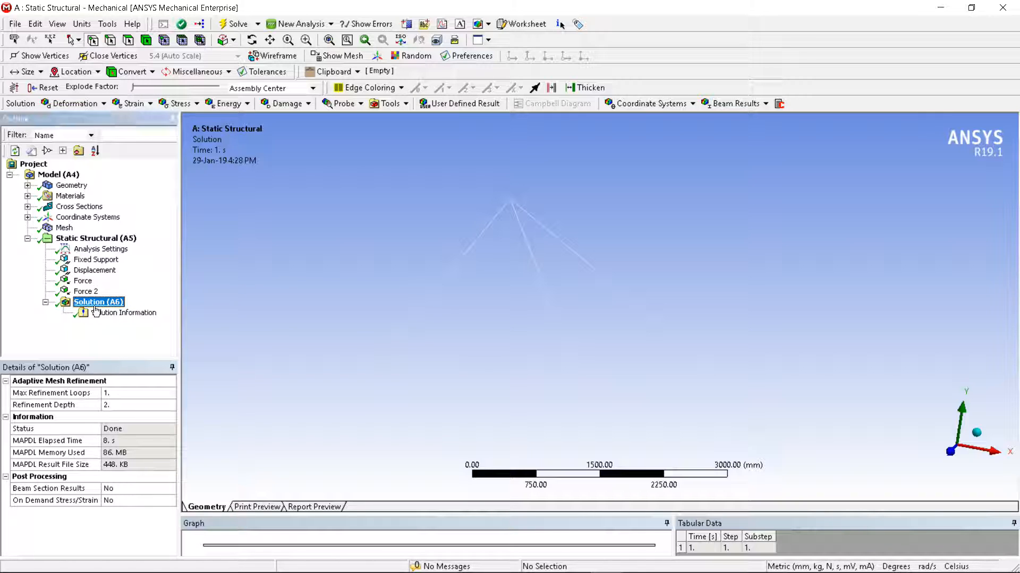
mouse_move(310, 571)
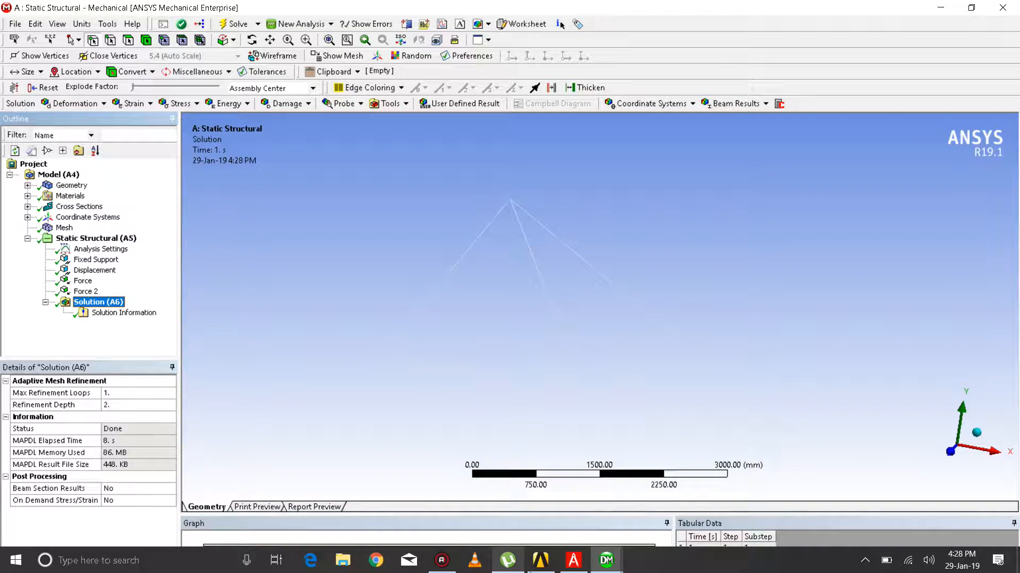
click(574, 560)
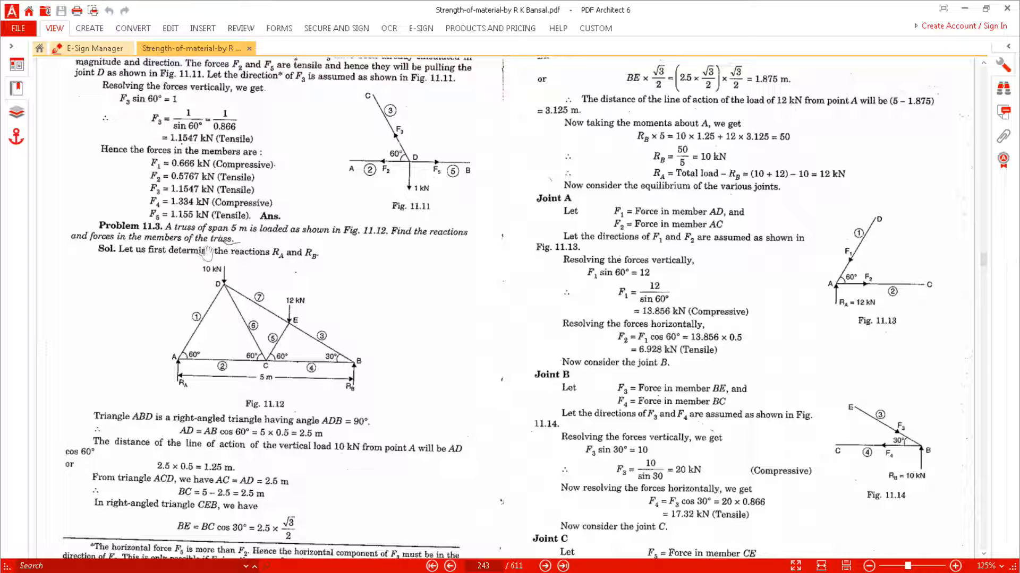
click(965, 8)
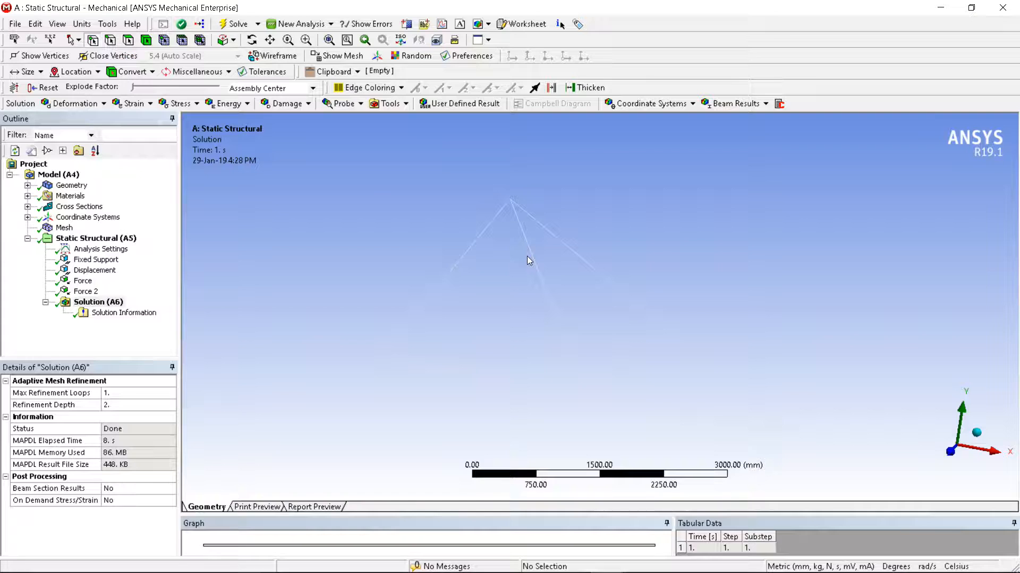
click(113, 302)
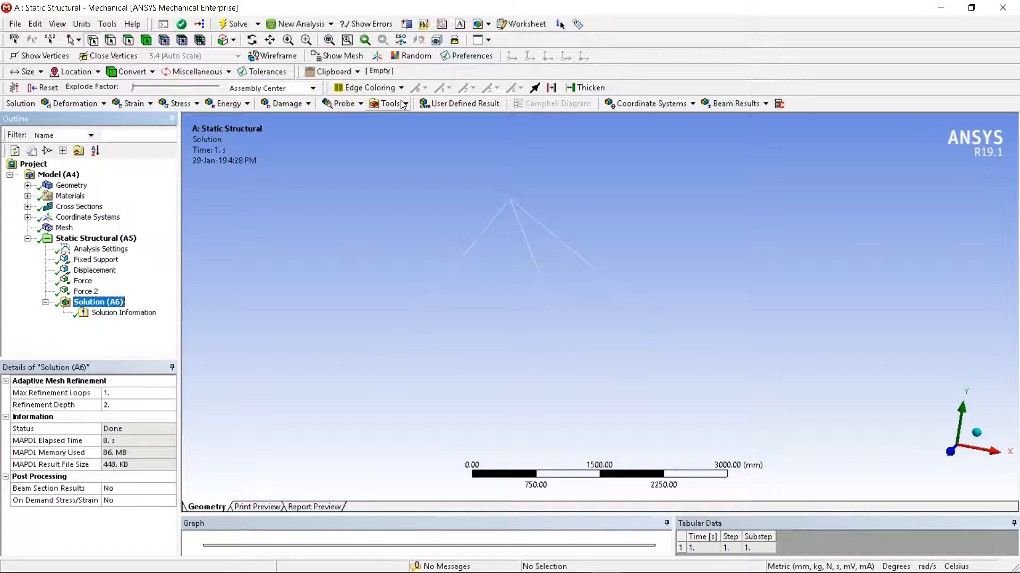
click(345, 104)
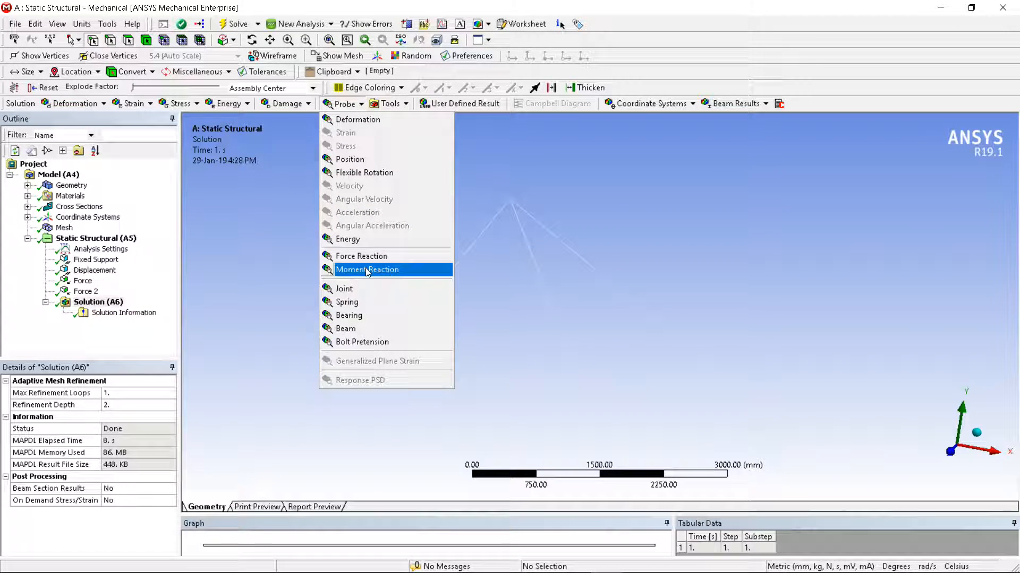
click(372, 256)
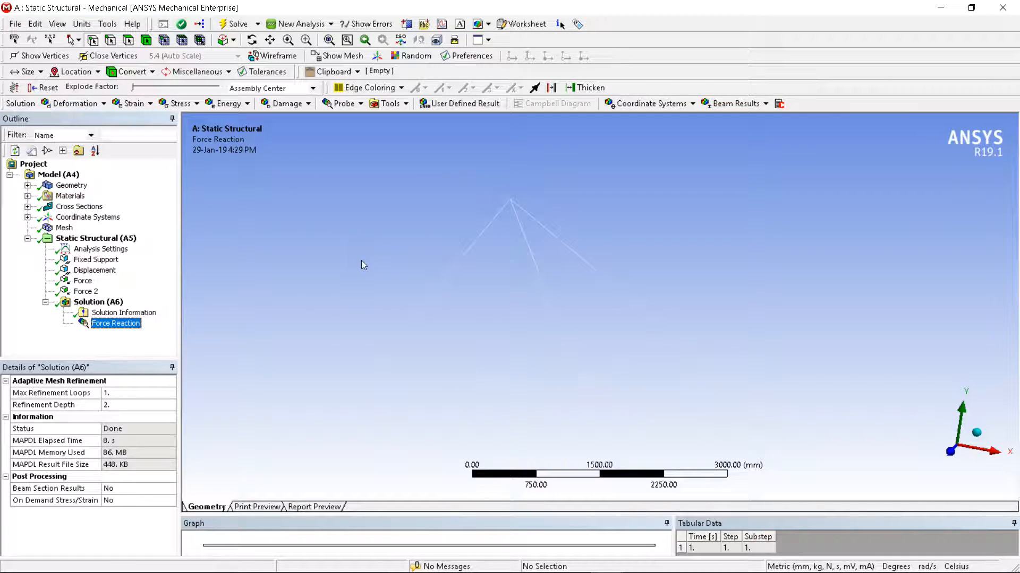
click(123, 418)
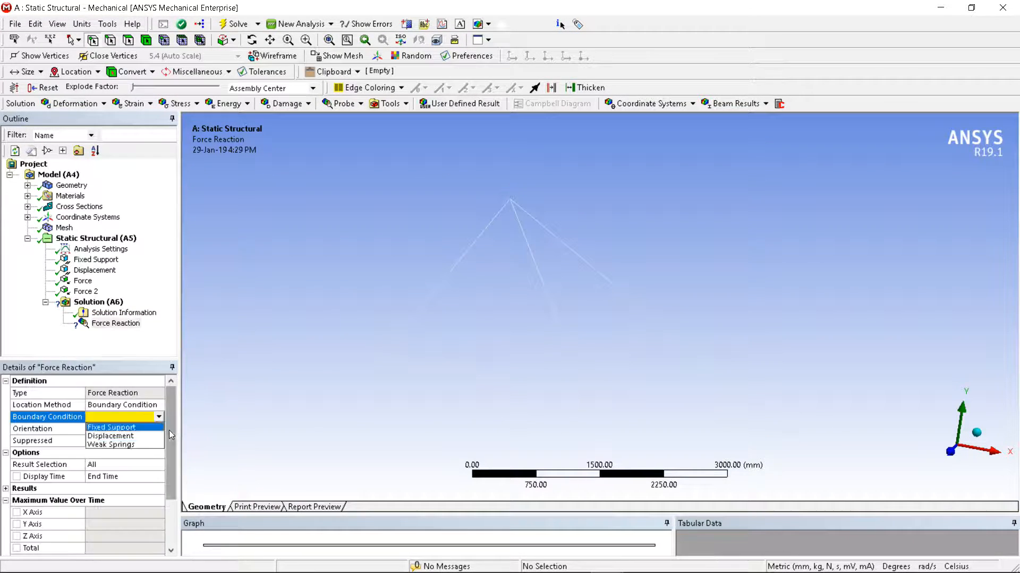
click(137, 431)
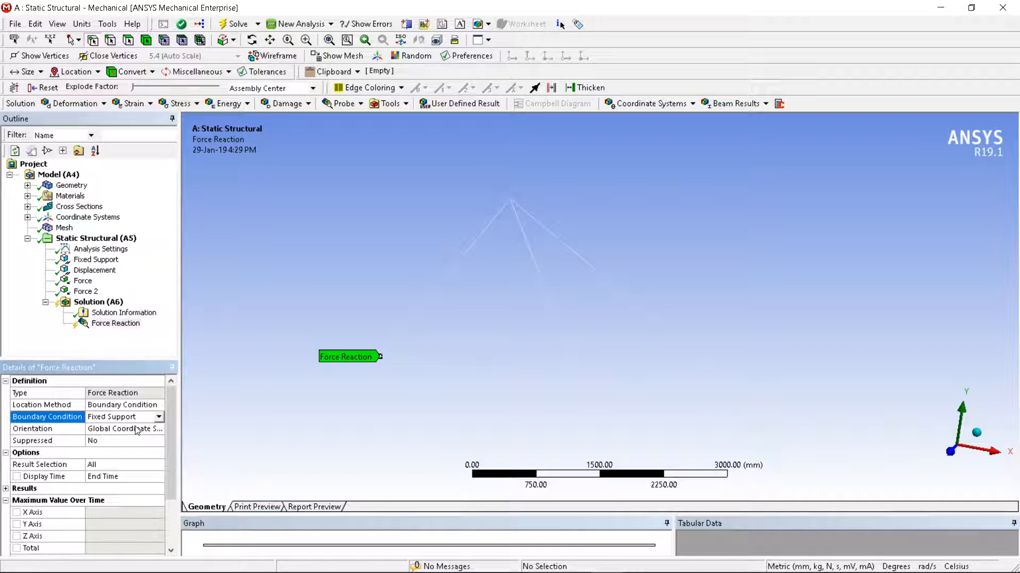
click(120, 303)
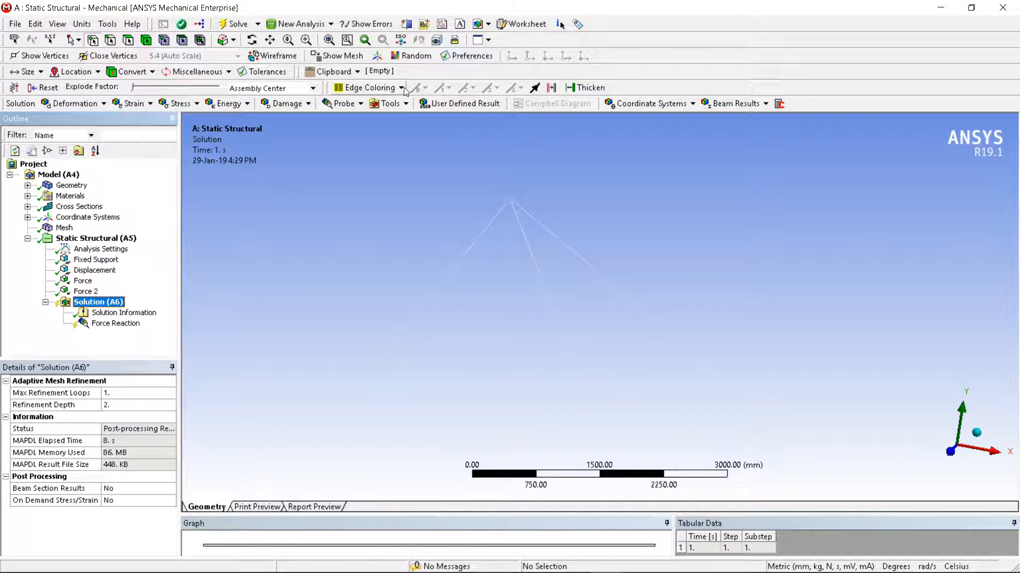
- Add a second Force Reaction probe using the Displacement boundary condition and evaluate all results
click(341, 103)
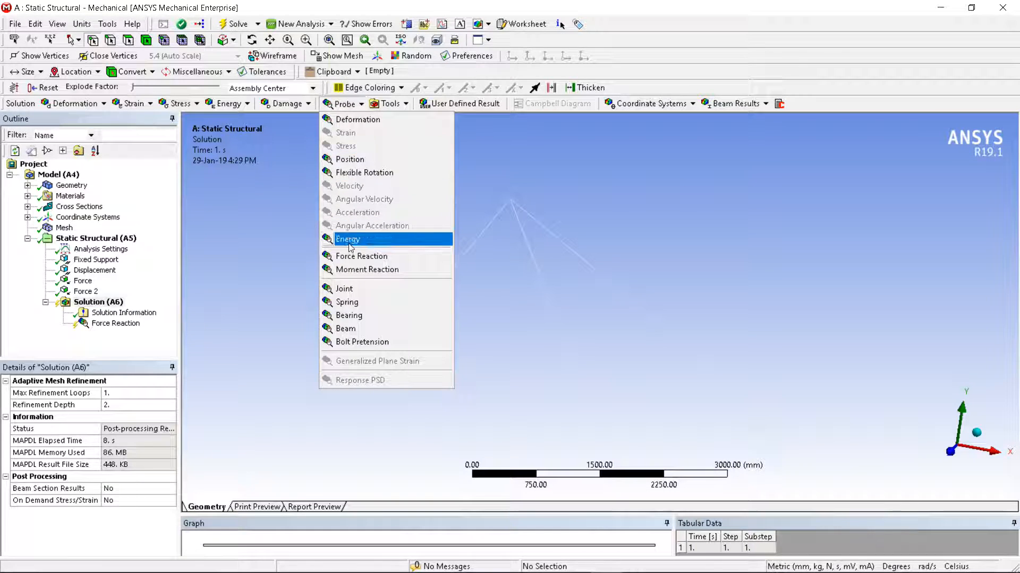
click(361, 256)
click(106, 417)
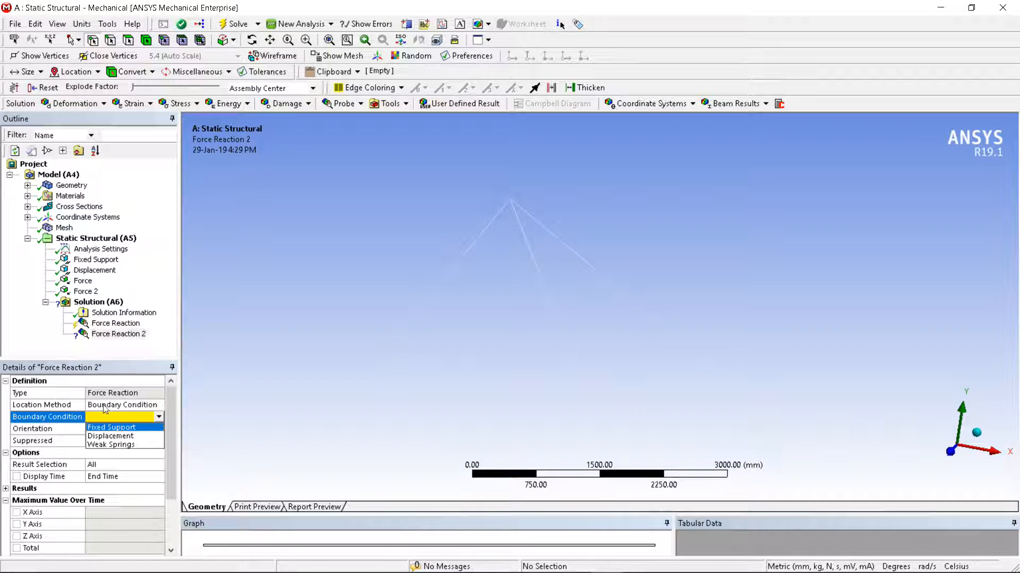
click(110, 436)
click(119, 303)
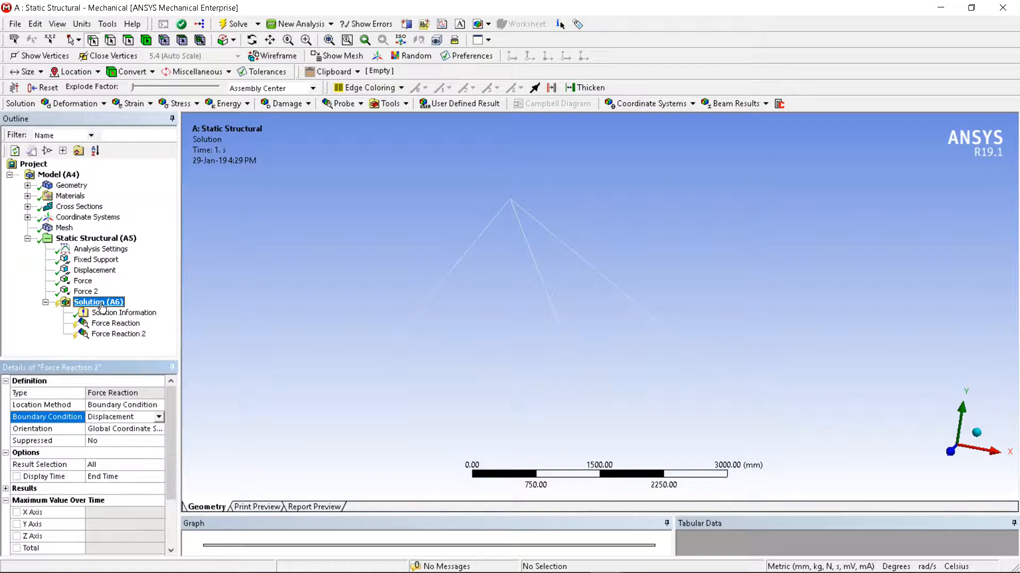
right_click(119, 303)
click(139, 330)
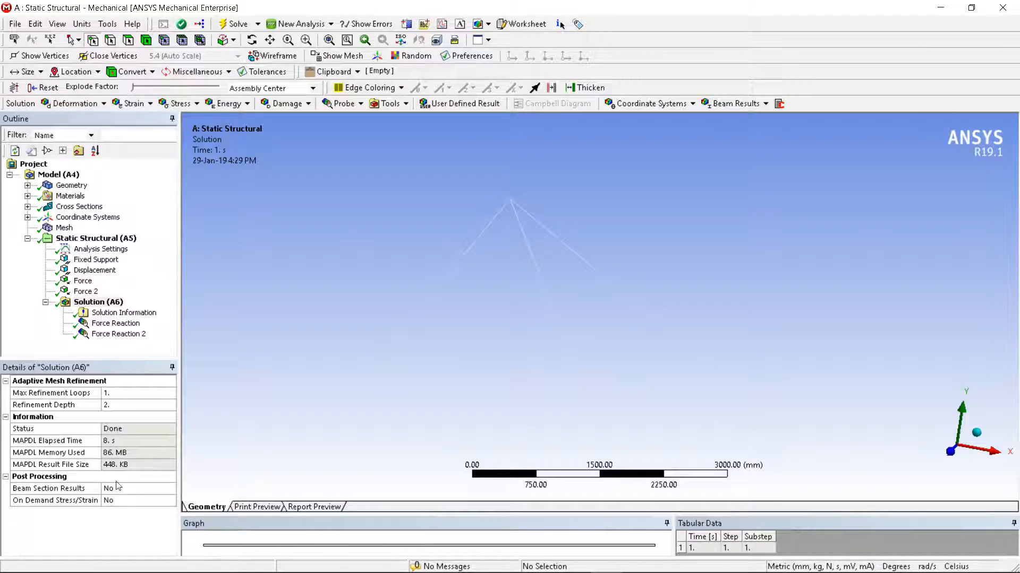
- Examine the X, Y, Z and total reaction values of the Fixed Support and Displacement probes
click(115, 324)
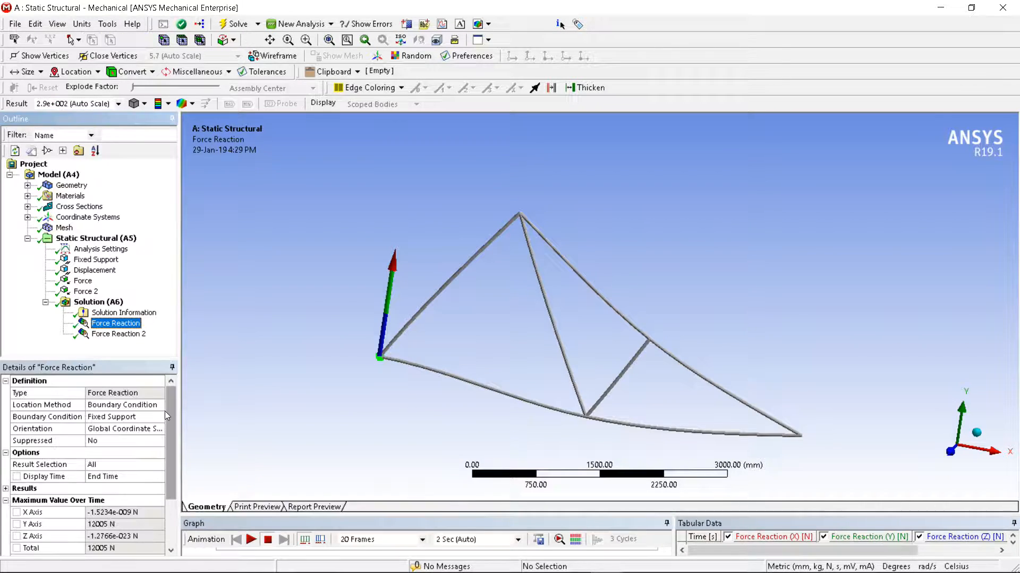
drag(170, 467, 170, 506)
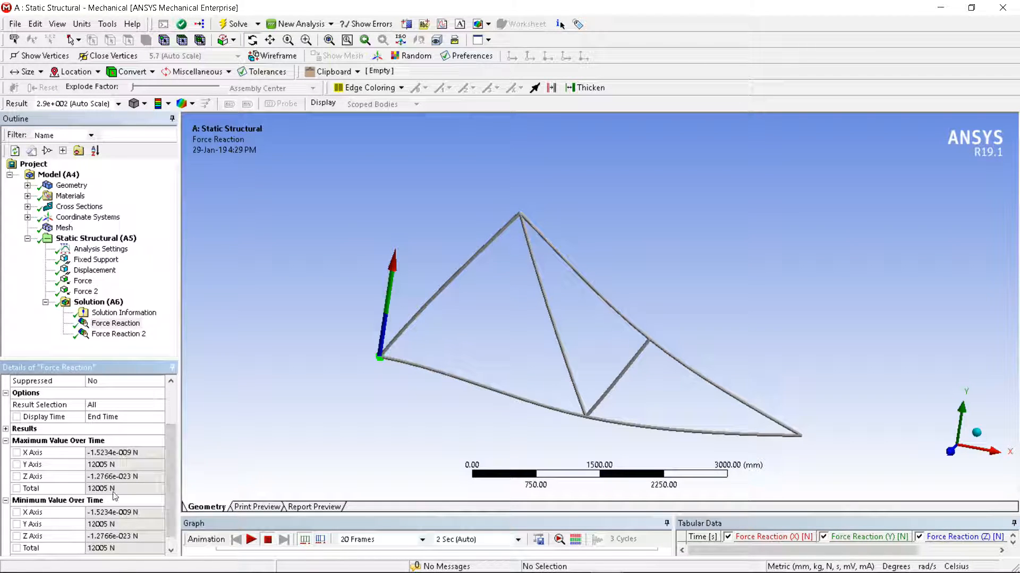
click(106, 466)
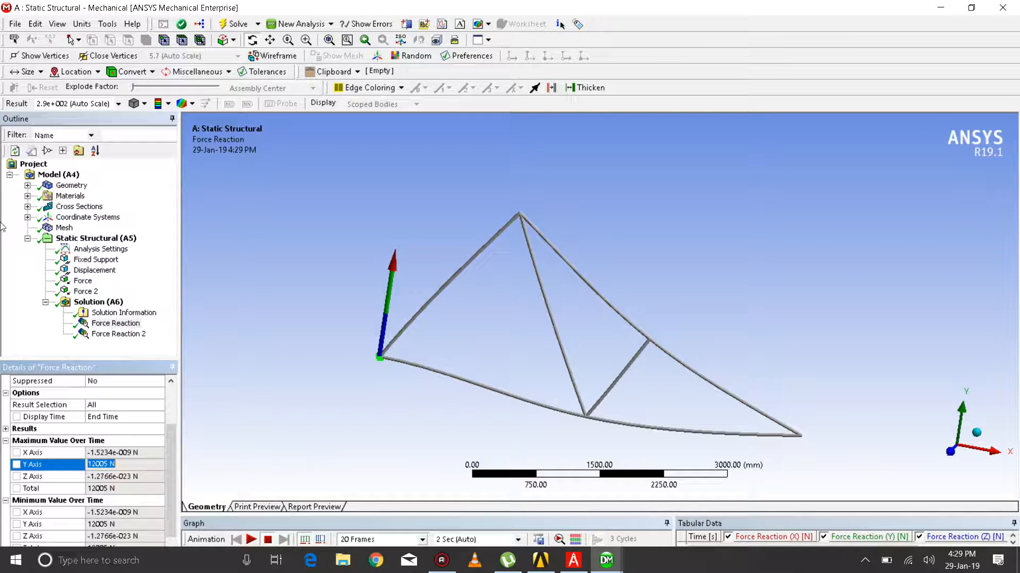
click(118, 334)
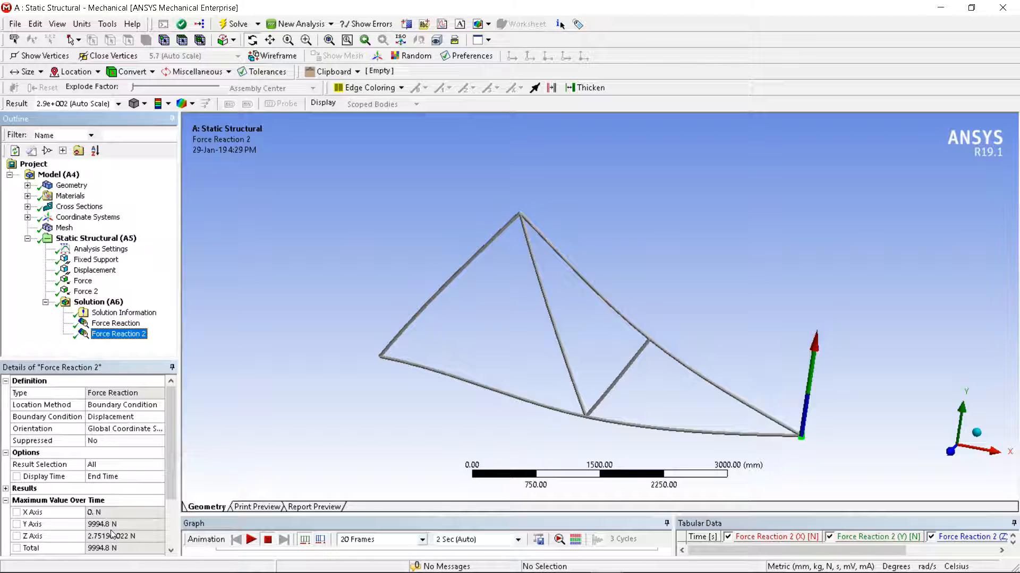
click(115, 324)
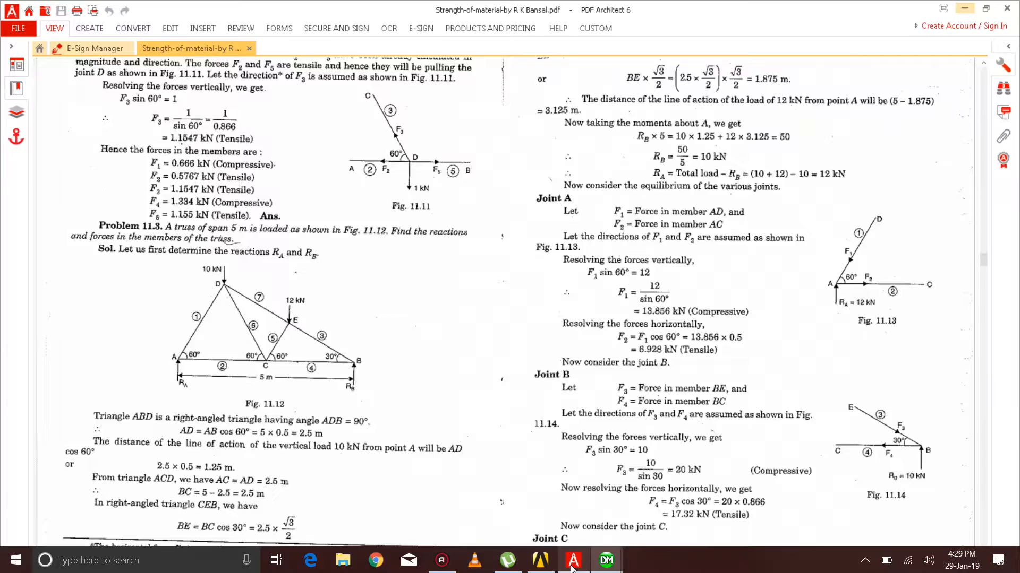
- Switch to the textbook in PDF Architect, read reactions RA and RB of Problem 11.3, and compare them with both probes' Y-axis values in Mechanical
click(575, 566)
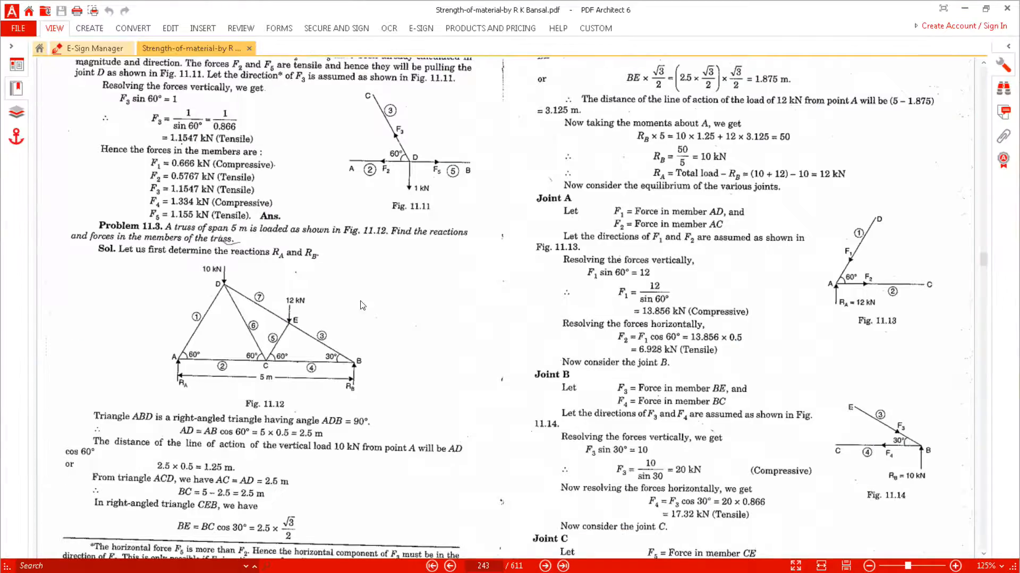
scroll(368, 425, down, 1)
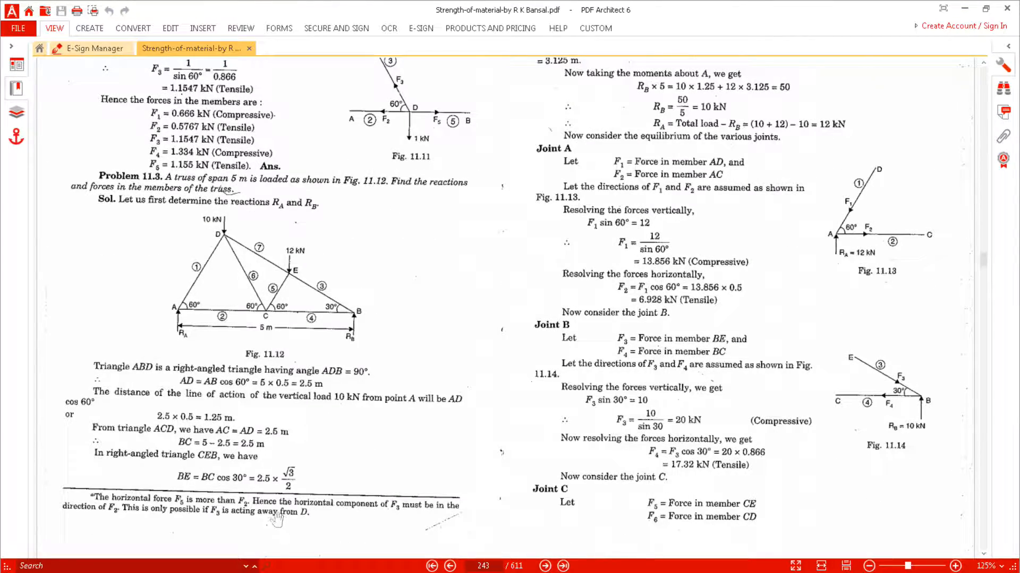
scroll(308, 401, up, 2)
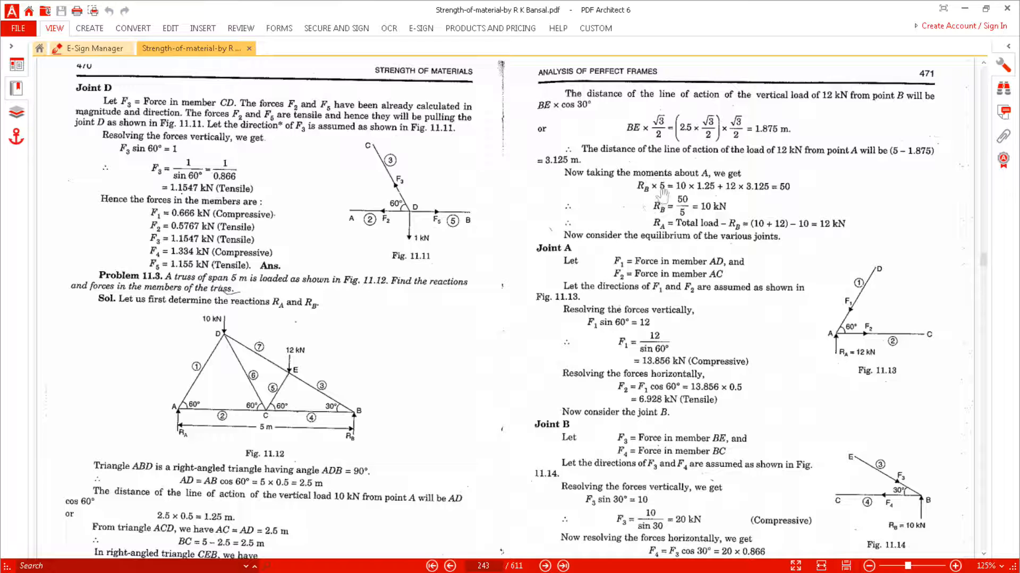
click(964, 8)
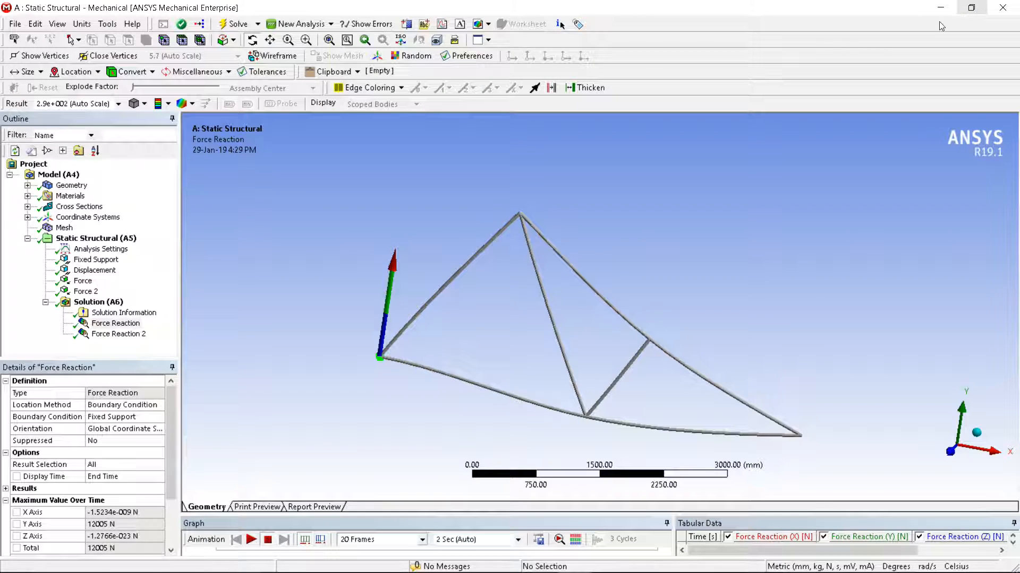
click(121, 525)
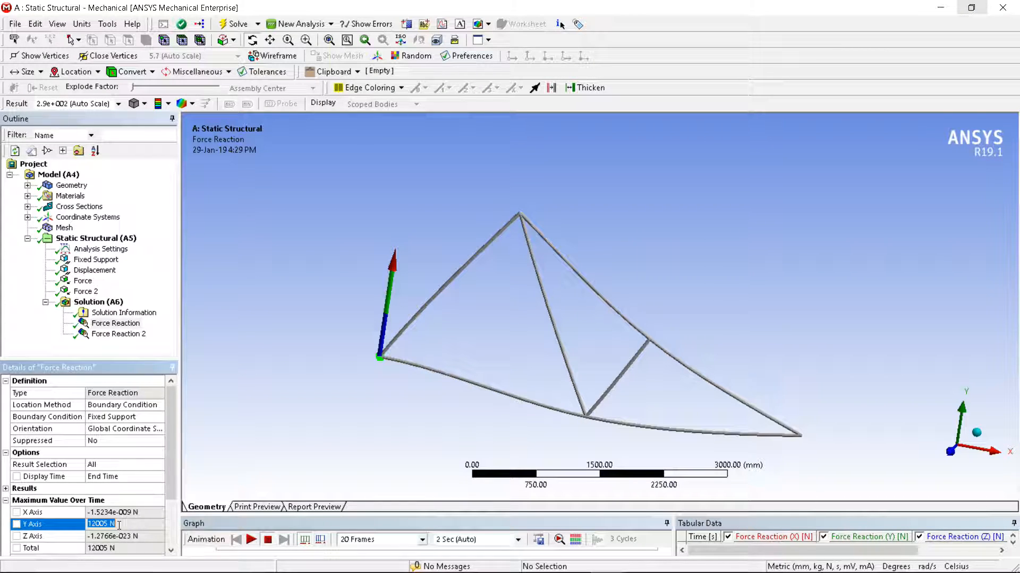
click(118, 334)
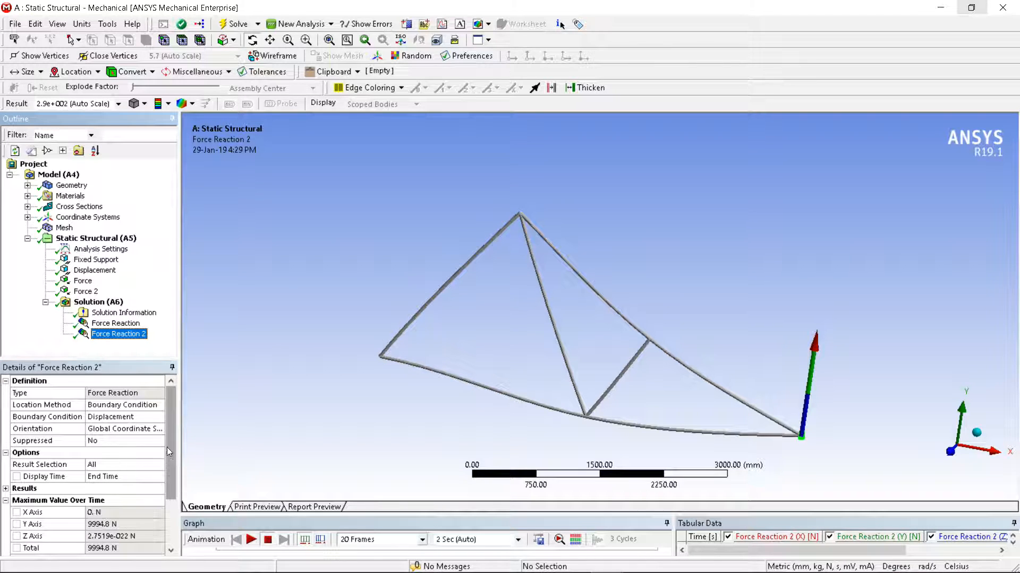
- Add an Axial Force beam result for all line bodies to the solution and evaluate it
click(105, 303)
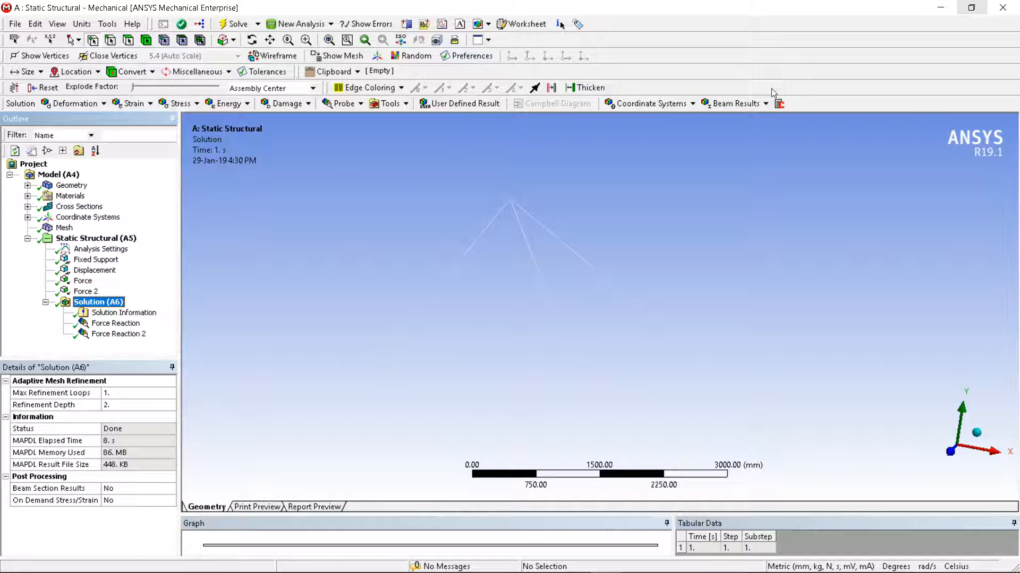
click(743, 105)
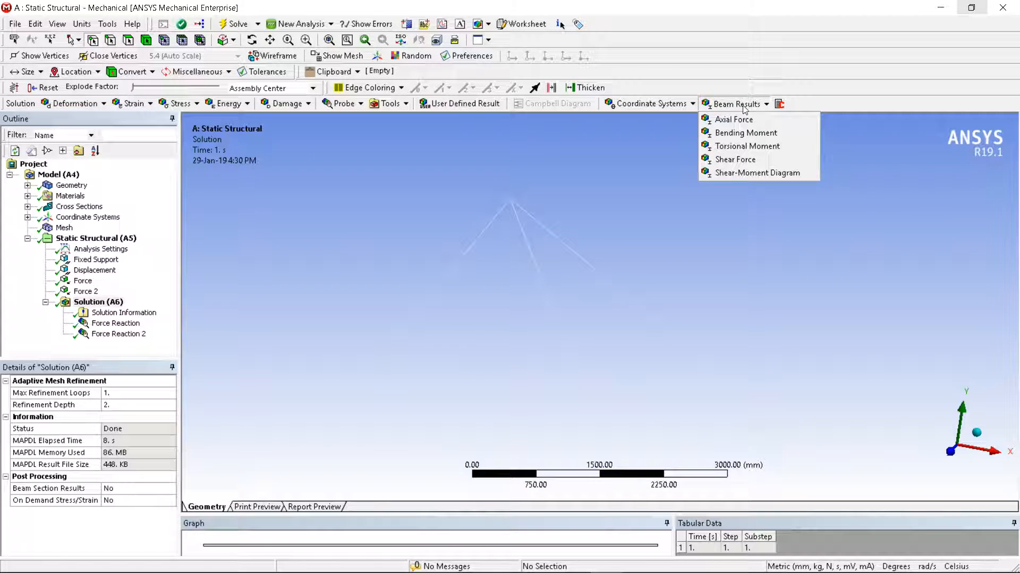
click(733, 120)
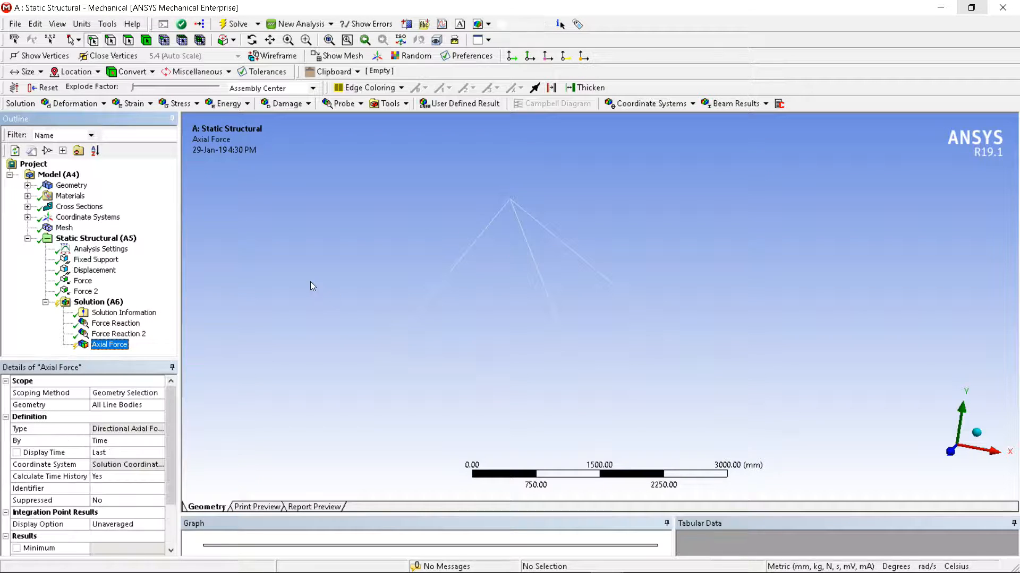
right_click(102, 351)
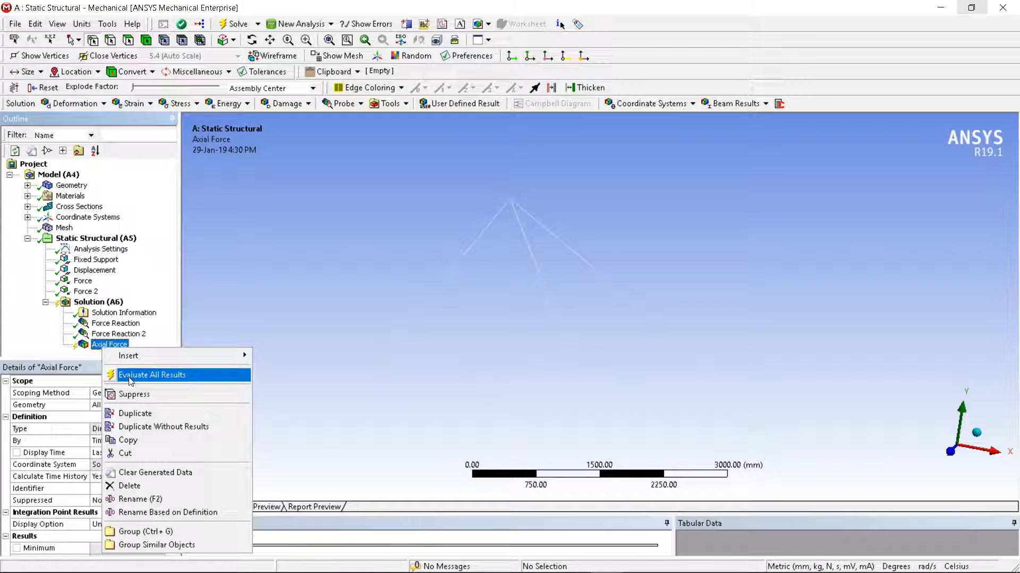
click(137, 379)
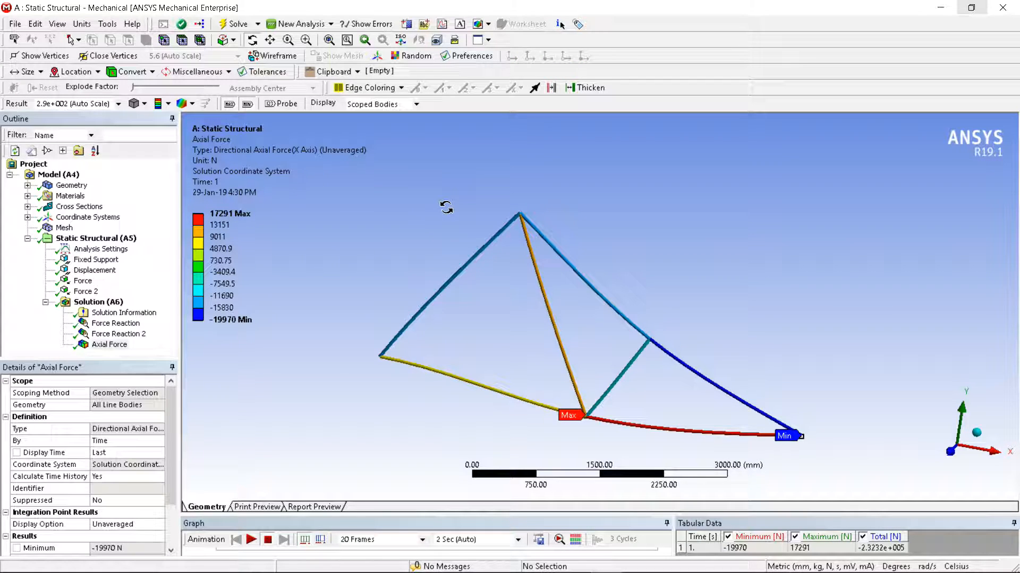
- Animate the axial force result on the truss, compare the member colours with the legend, and stop the animation
drag(502, 199, 523, 177)
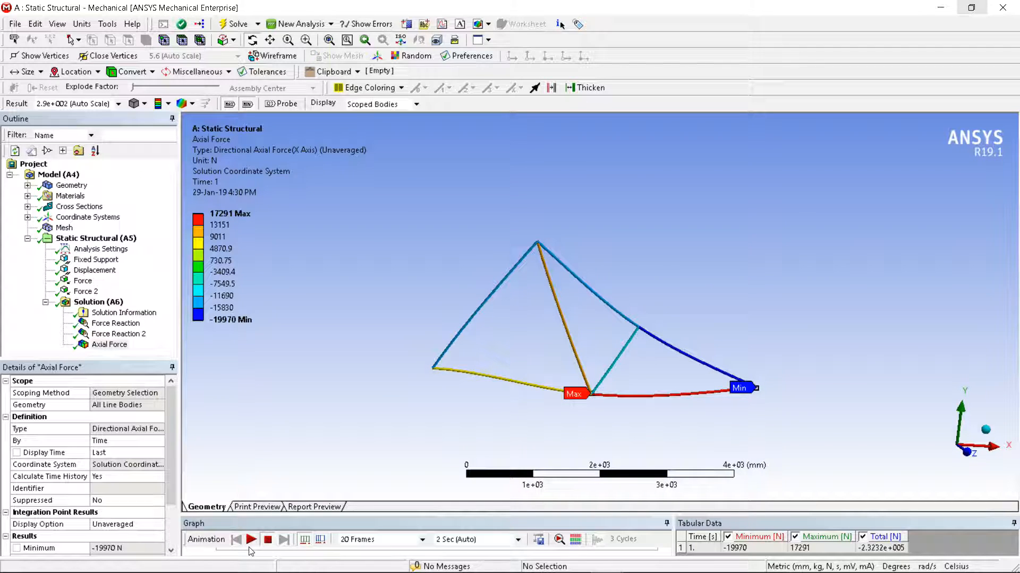
click(251, 539)
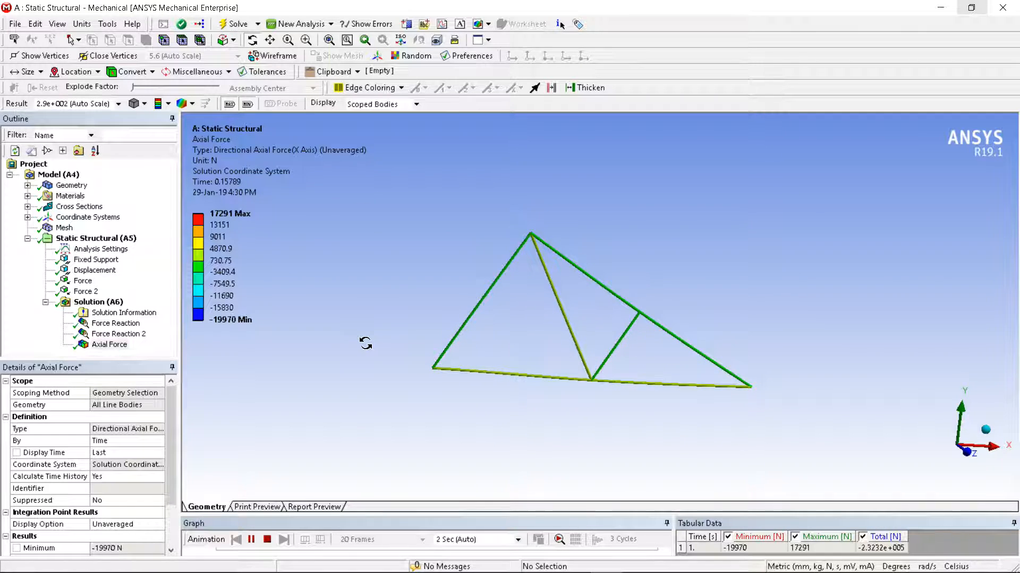
drag(840, 355, 764, 350)
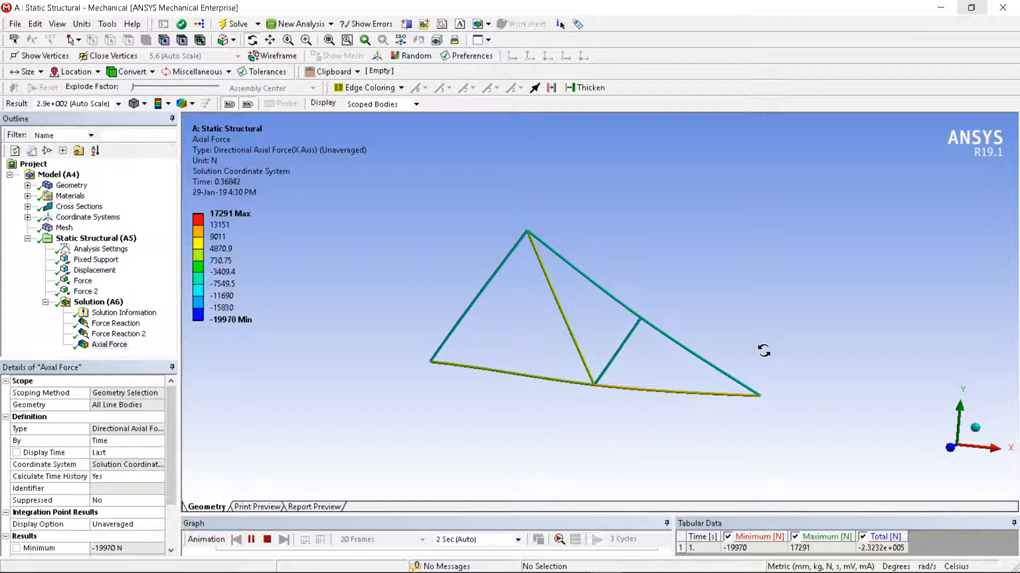
mouse_move(241, 226)
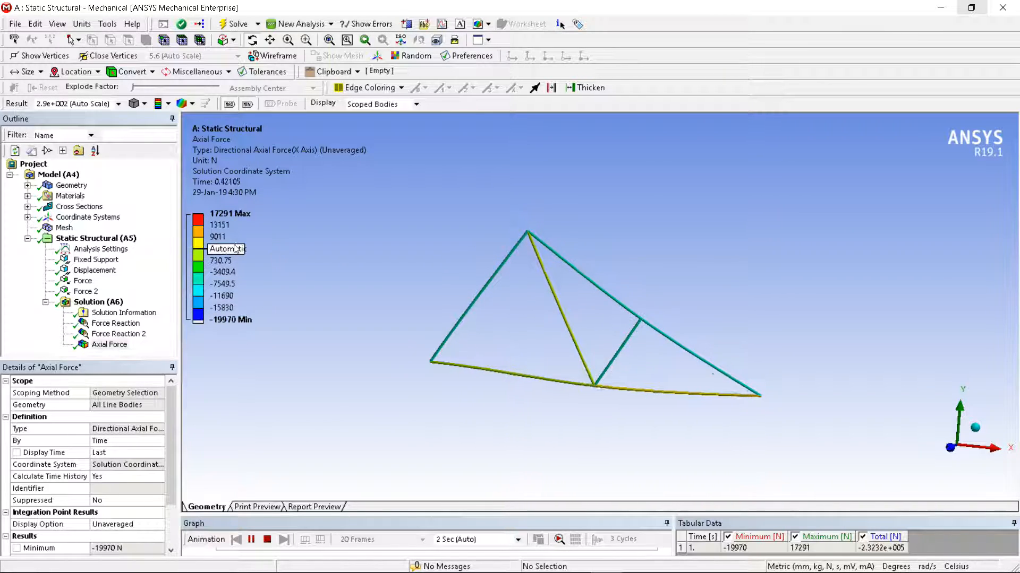
click(267, 539)
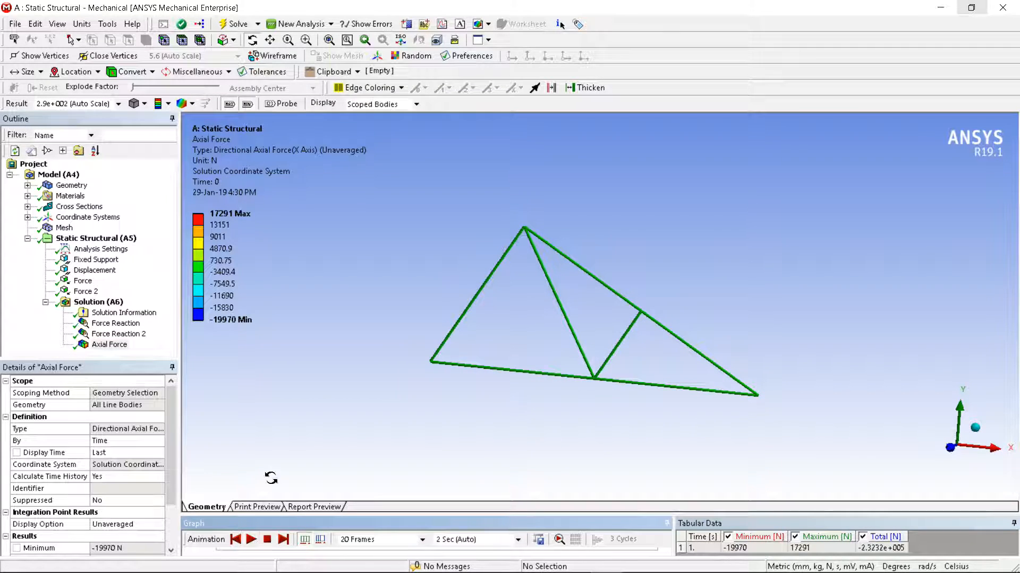
click(266, 540)
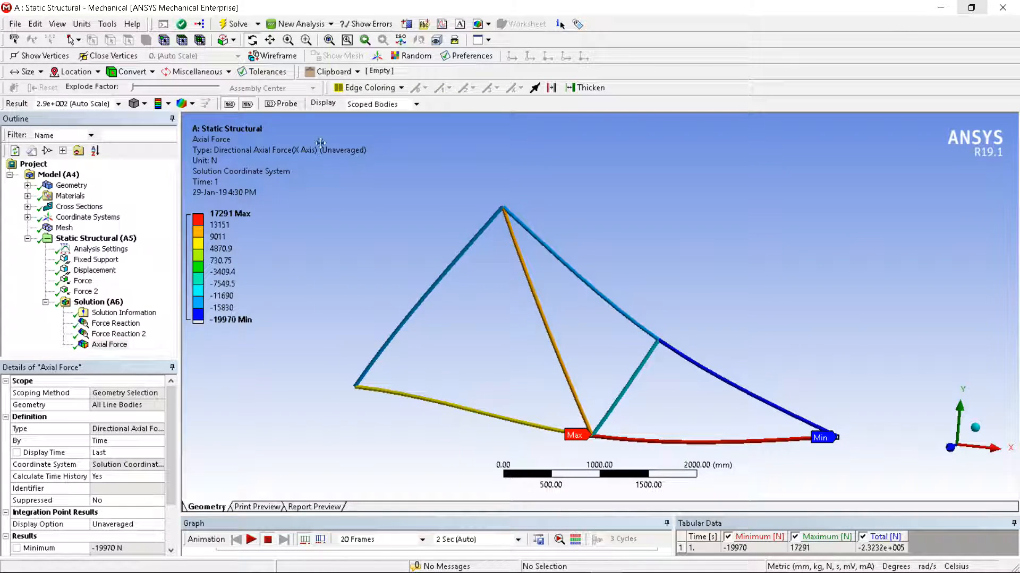
- Place axial force probe labels on all seven truss members
click(282, 103)
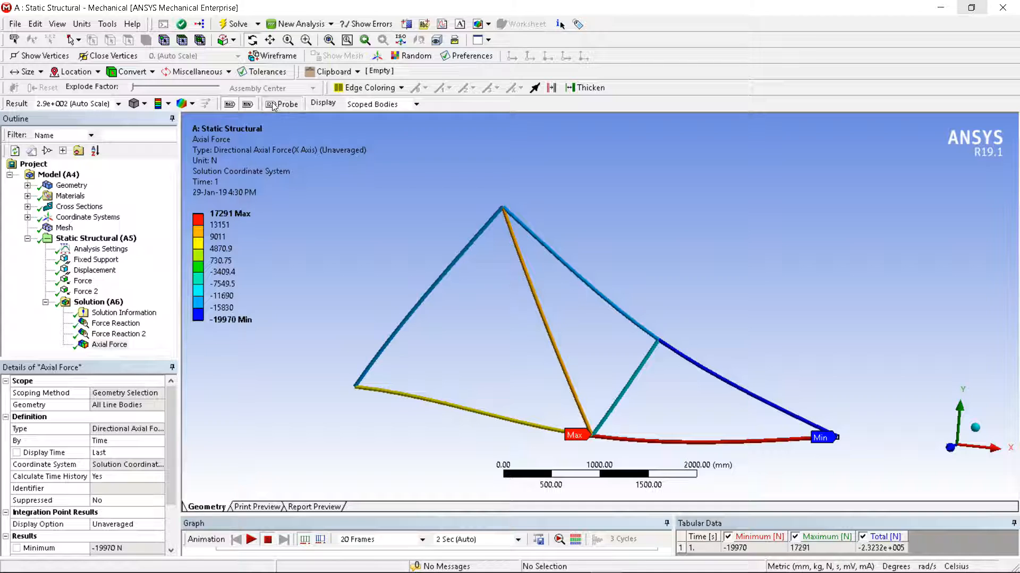
click(455, 260)
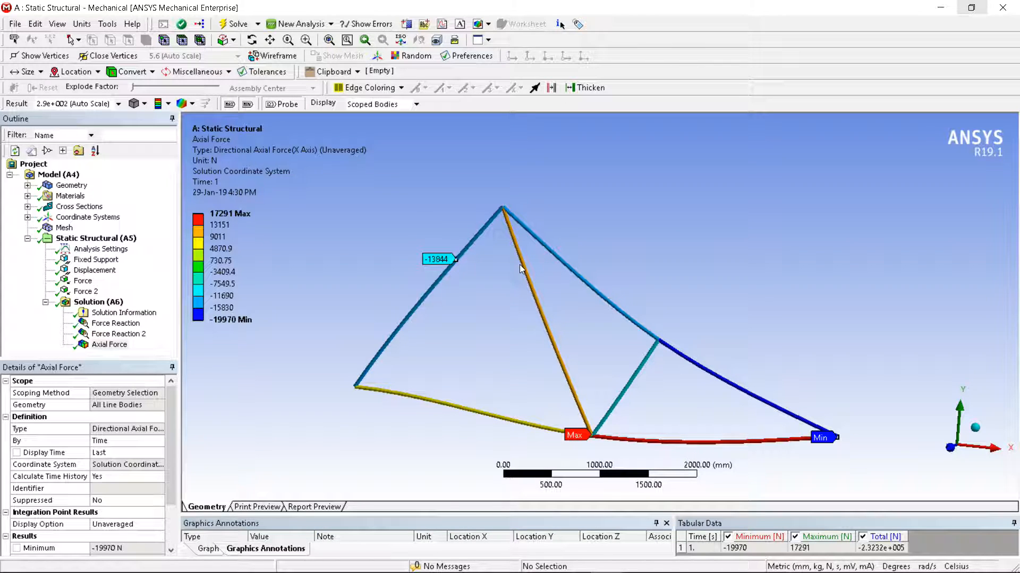
click(562, 261)
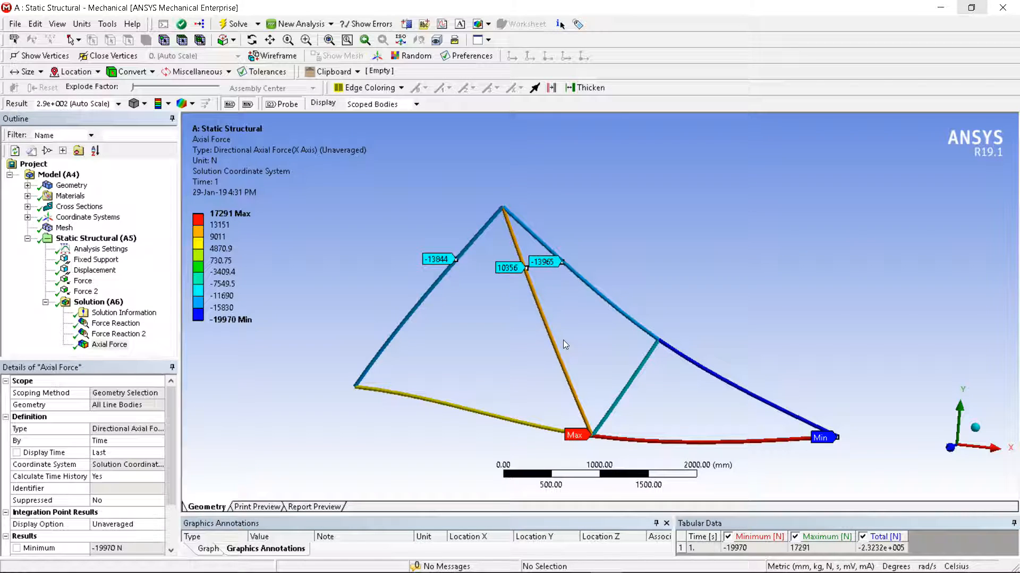
click(545, 320)
click(630, 379)
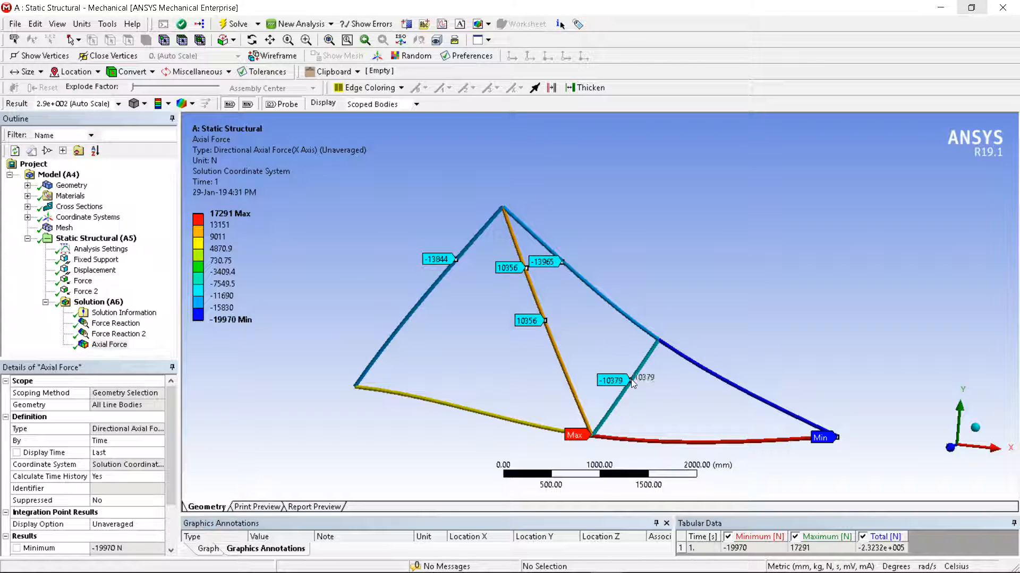
click(707, 370)
click(681, 442)
click(503, 420)
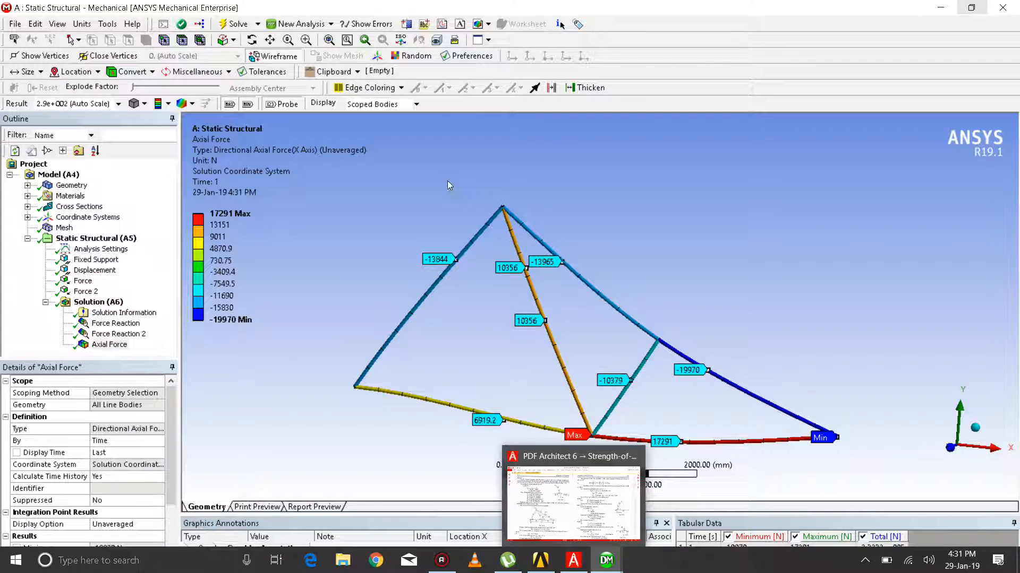
- Switch to the textbook in PDF Architect and compare the member forces F1 to F7 of Problem 11.3 with the probed axial forces
click(573, 561)
scroll(466, 357, down, 5)
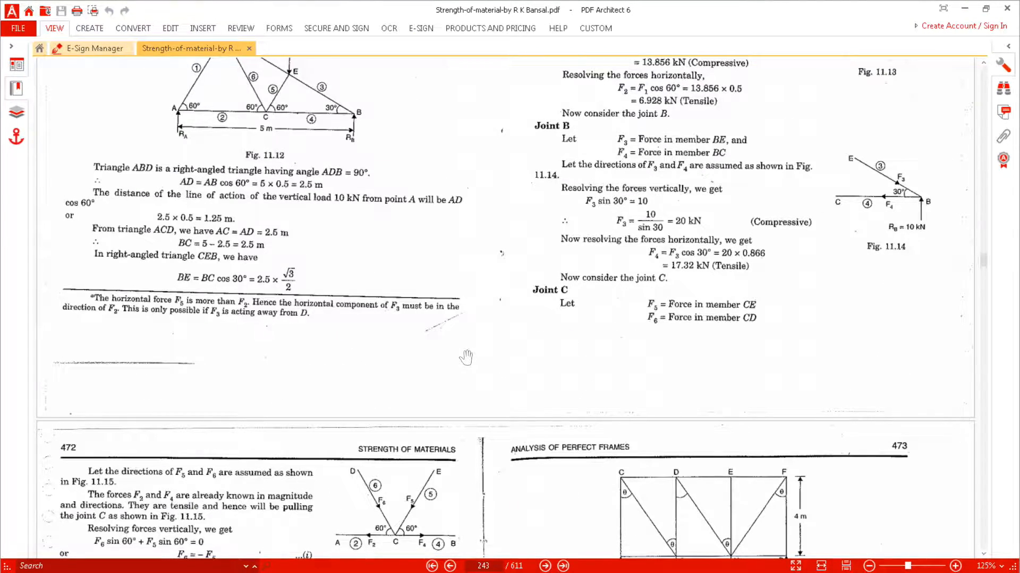
scroll(466, 356, down, 4)
scroll(466, 357, down, 3)
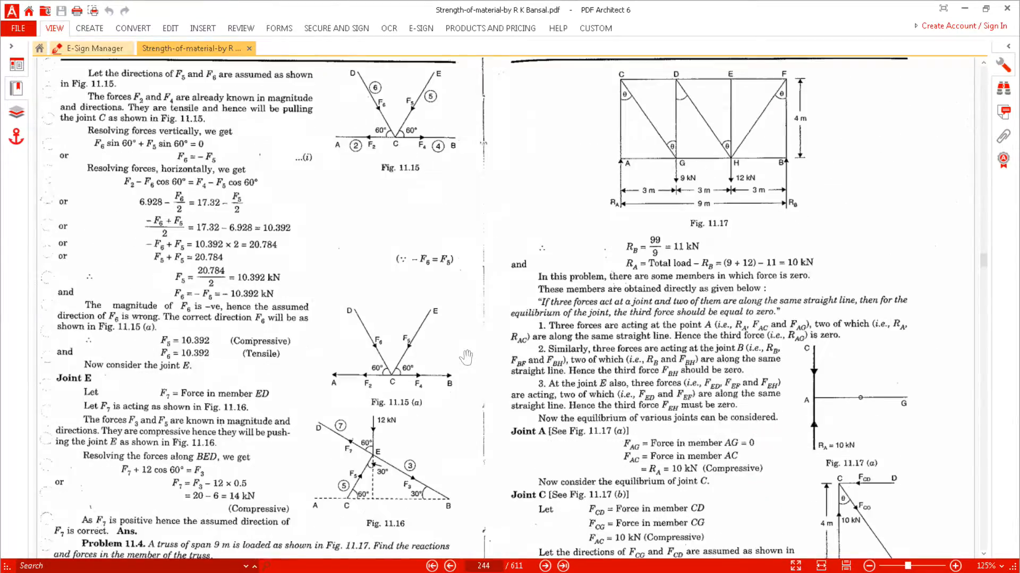
scroll(466, 356, down, 2)
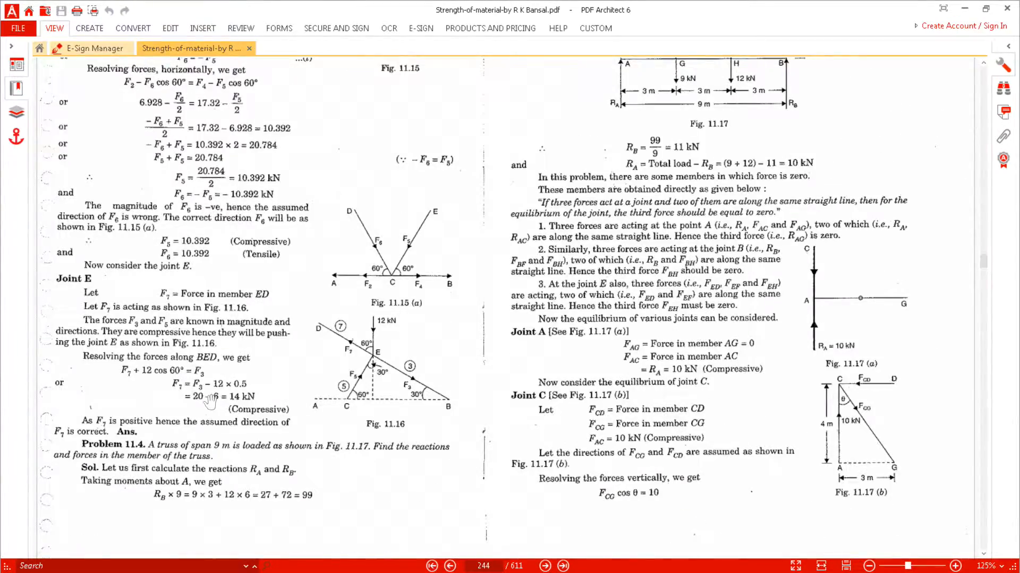
scroll(446, 388, up, 2)
scroll(445, 388, up, 10)
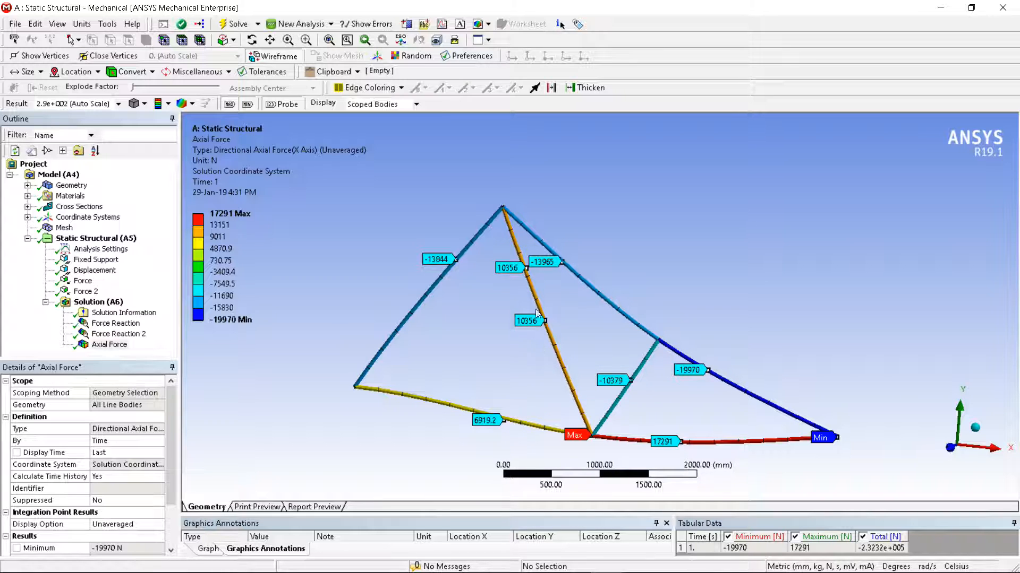
- Compare the textbook's joint A and joint B forces F1 to F4 in PDF Architect with the axial force labels in Mechanical
middle_drag(580, 325, 688, 353)
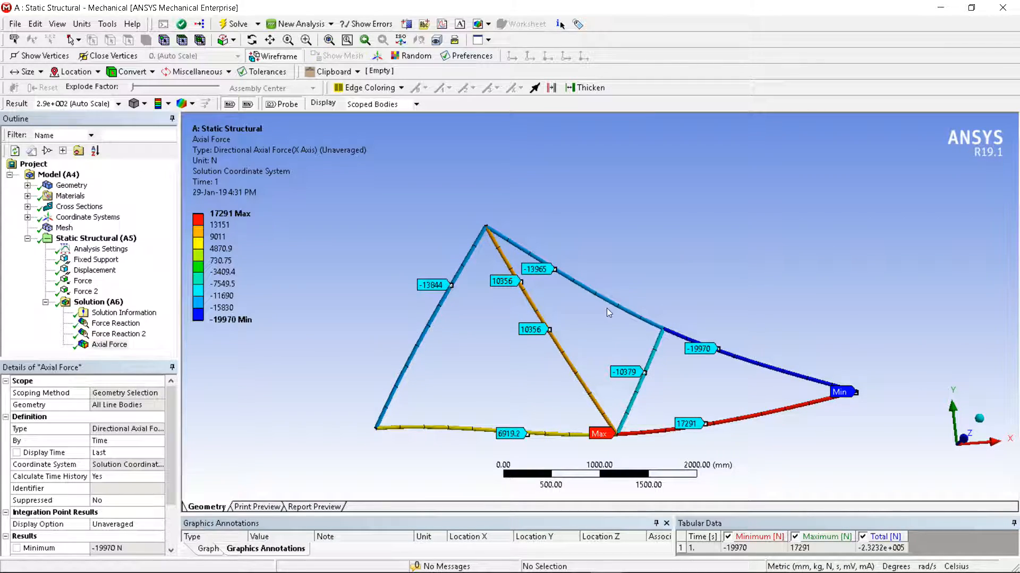
click(941, 7)
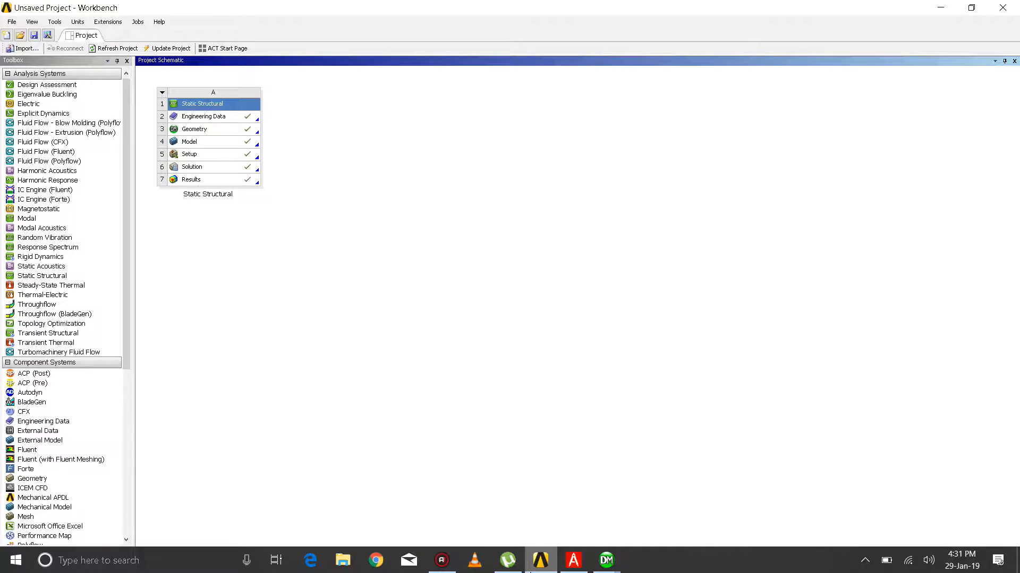
click(573, 560)
scroll(811, 270, down, 1)
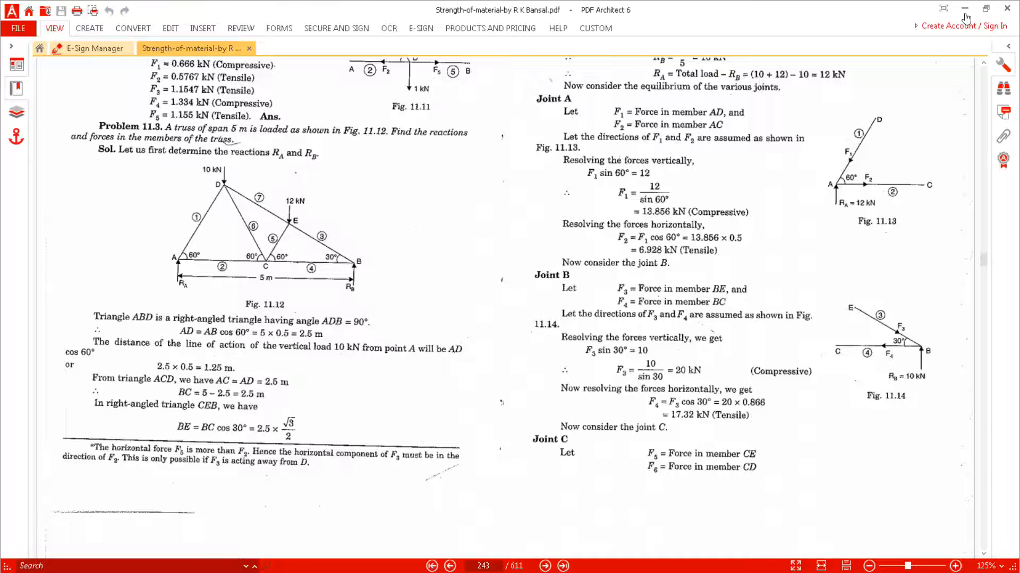
key(alt+Tab)
mouse_move(603, 564)
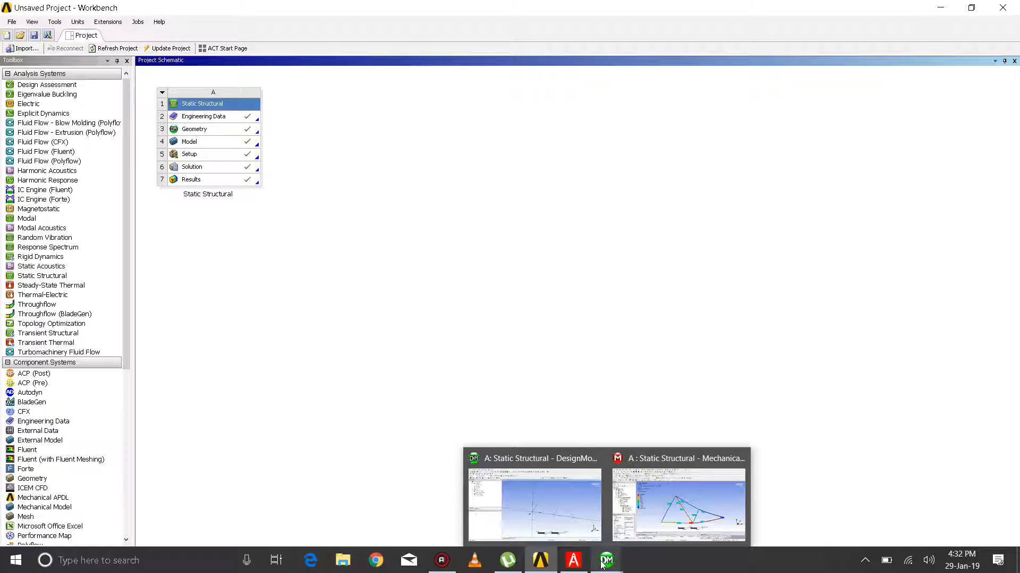
click(679, 468)
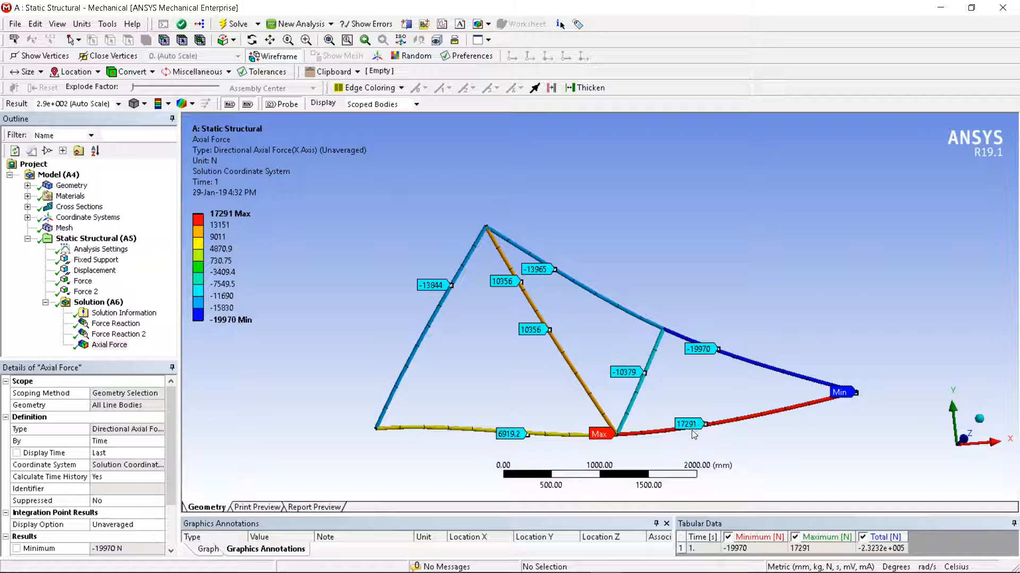
- Read the joint C solution for members CE and CD in the PDF Architect textbook and check F5 and F6 against the probed forces
mouse_move(622, 556)
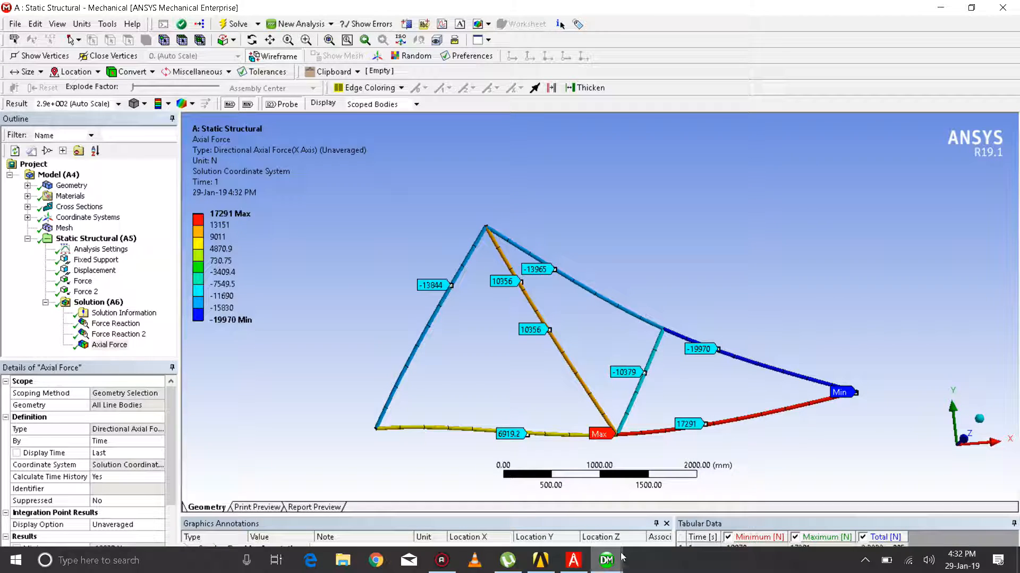
click(573, 560)
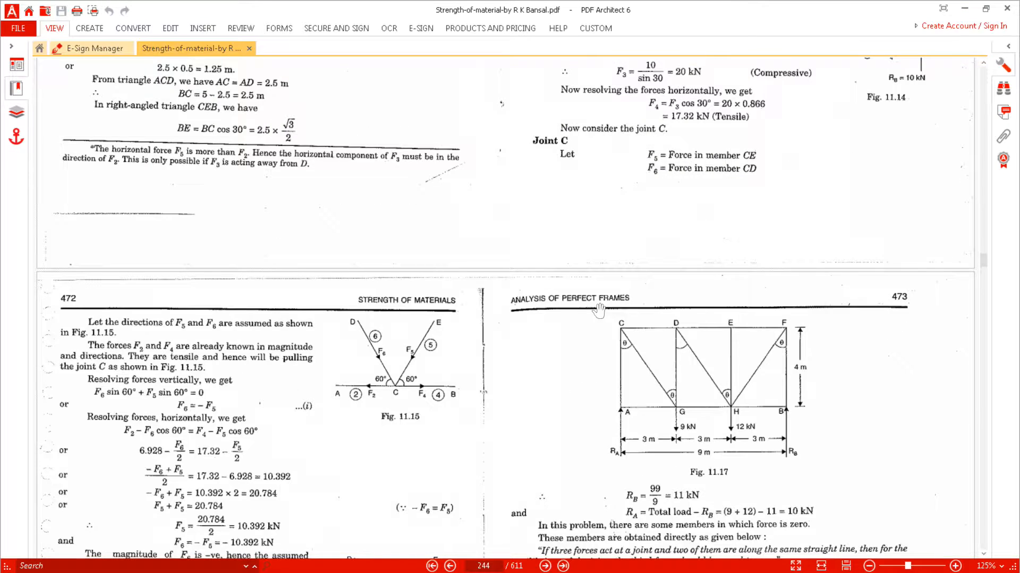
scroll(598, 310, down, 3)
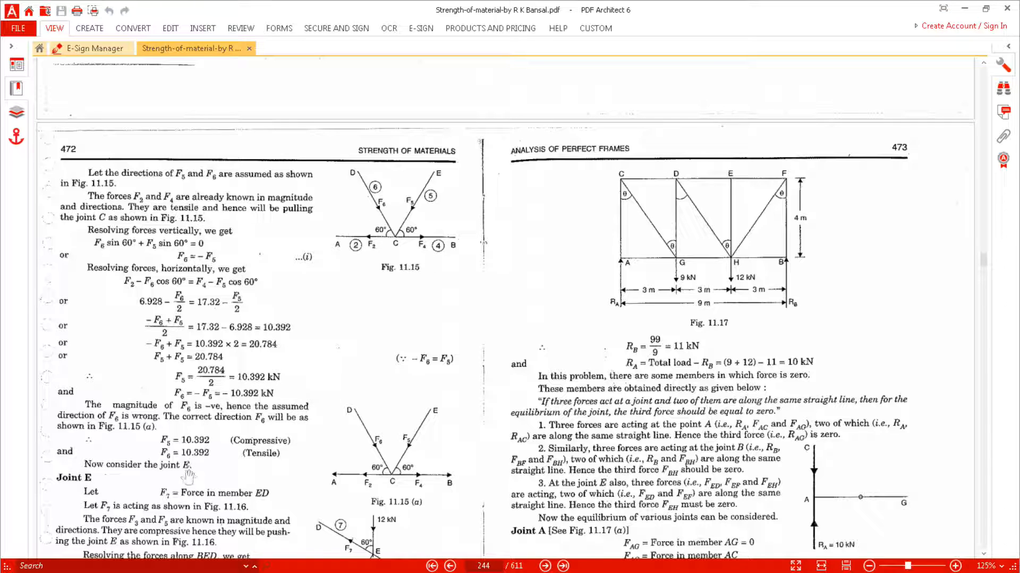
scroll(251, 433, down, 1)
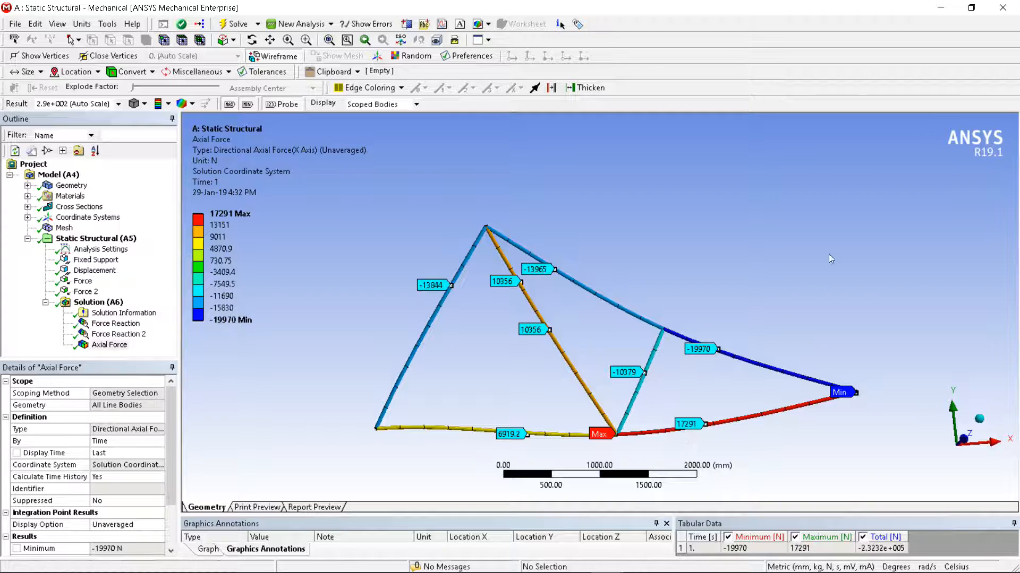
- Review the joint E solution for F7 in the PDF Architect textbook, and return to Mechanical to check member ED's axial force label
click(940, 7)
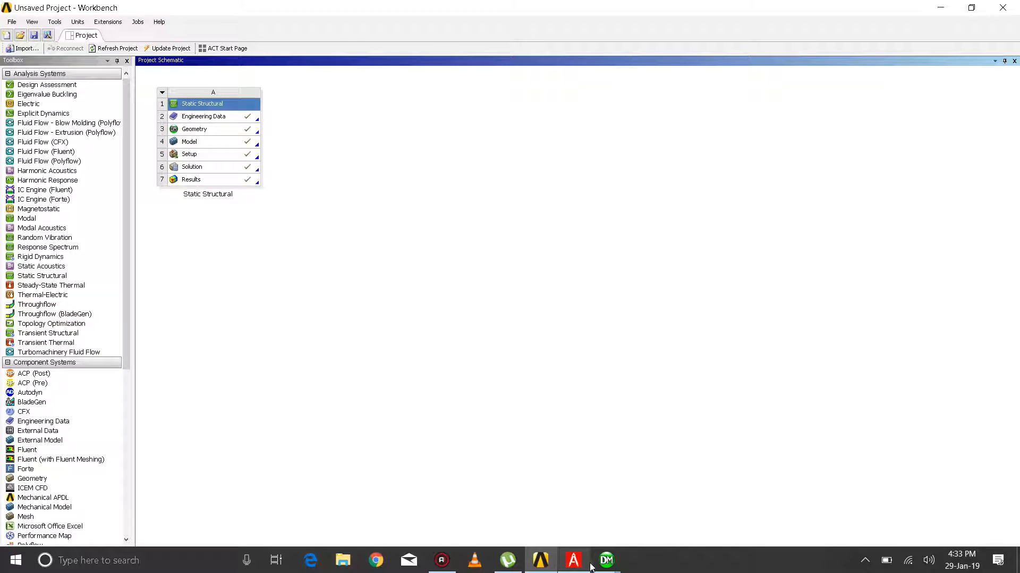
click(584, 566)
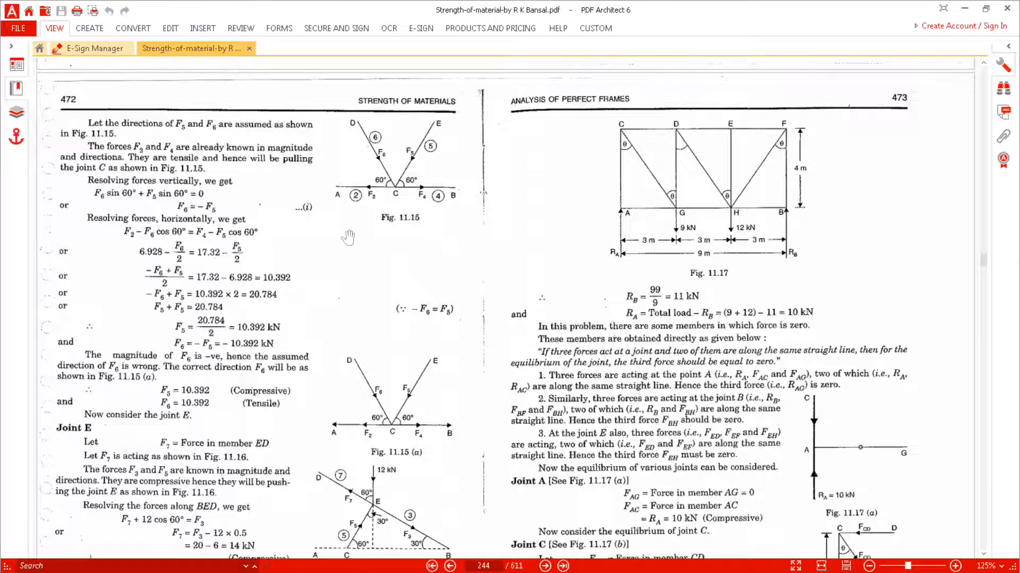
scroll(213, 465, down, 1)
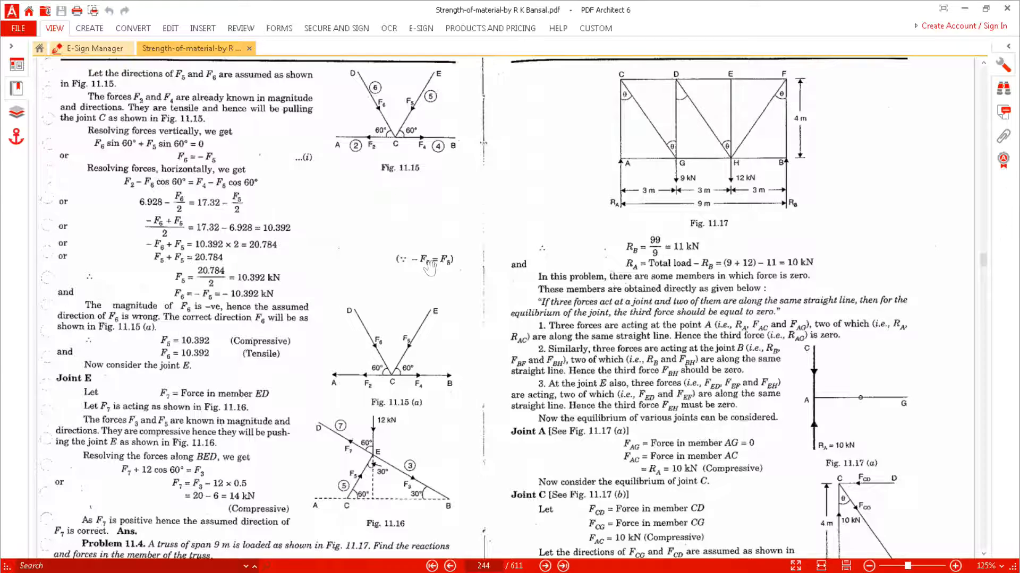
scroll(431, 269, down, 2)
scroll(431, 270, up, 3)
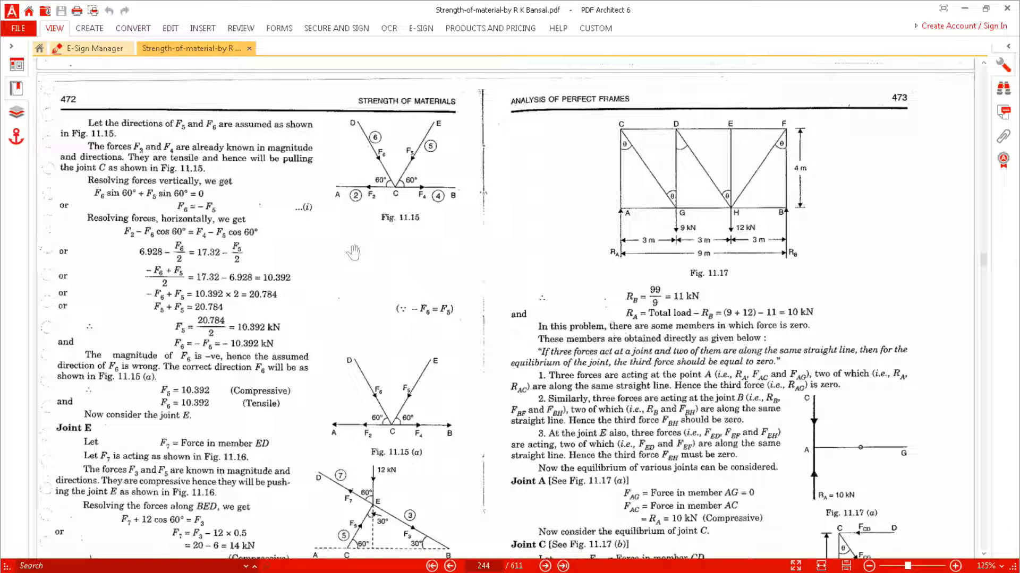
scroll(355, 254, up, 7)
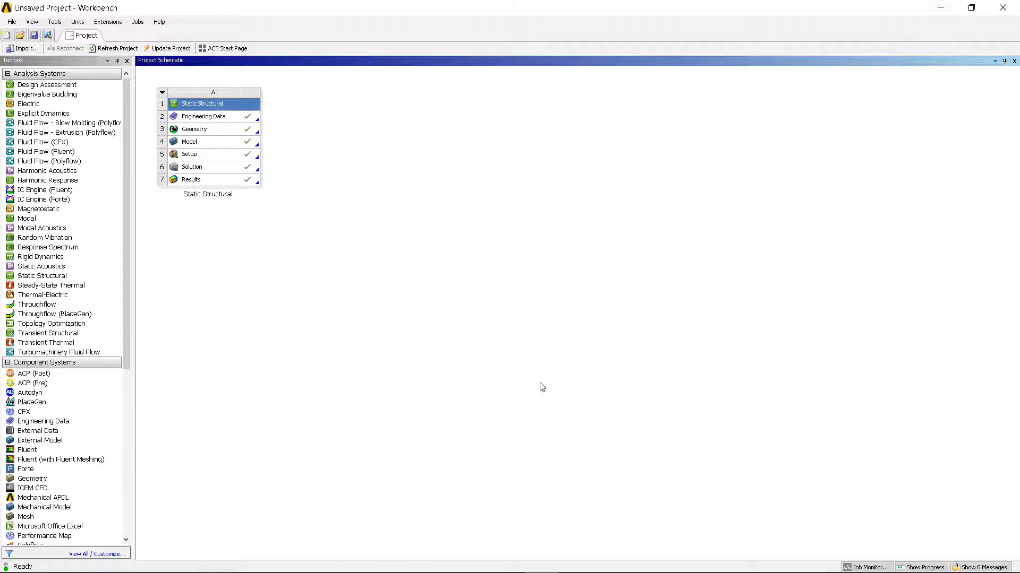
mouse_move(606, 560)
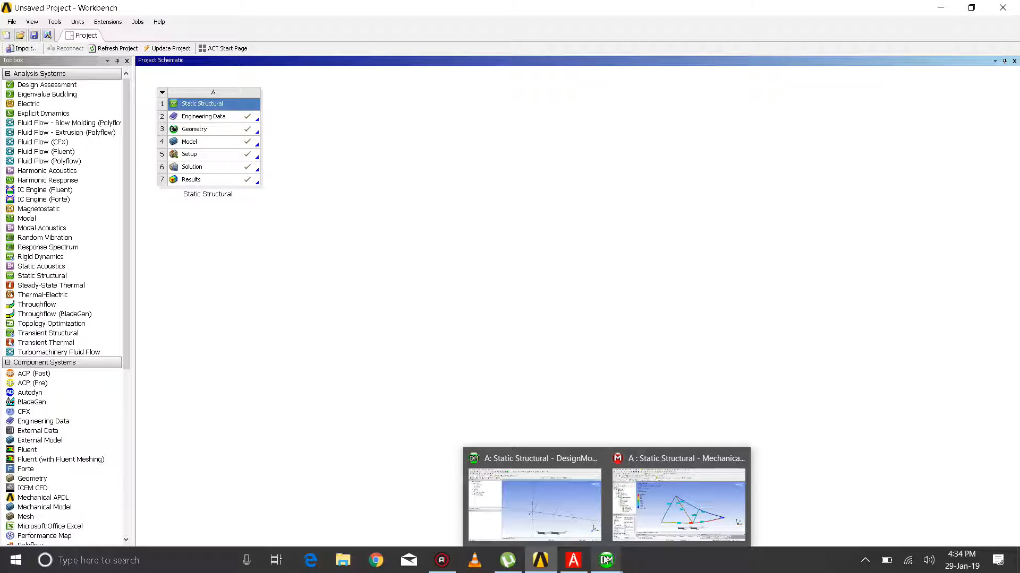
click(649, 521)
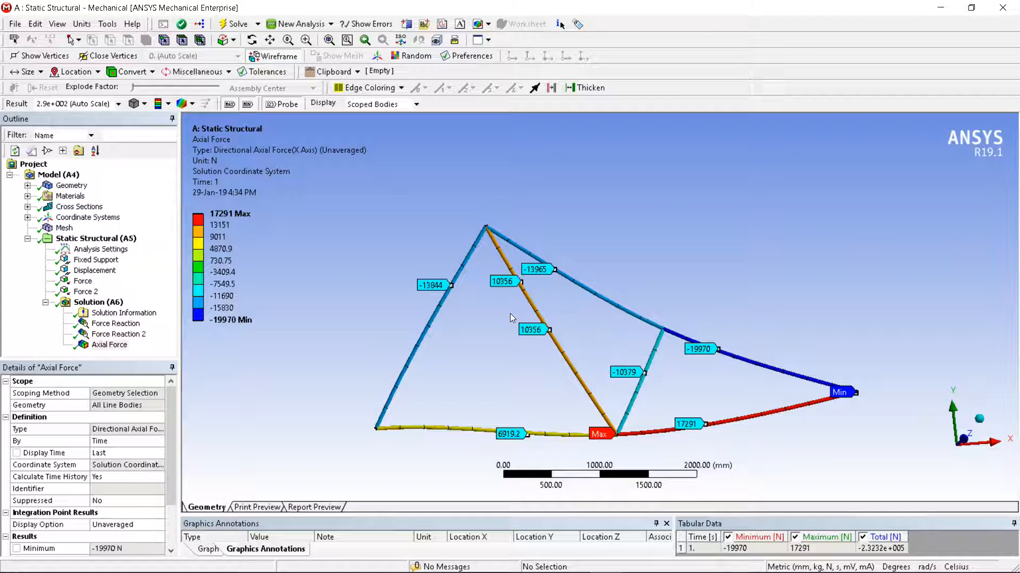
scroll(657, 258, down, 1)
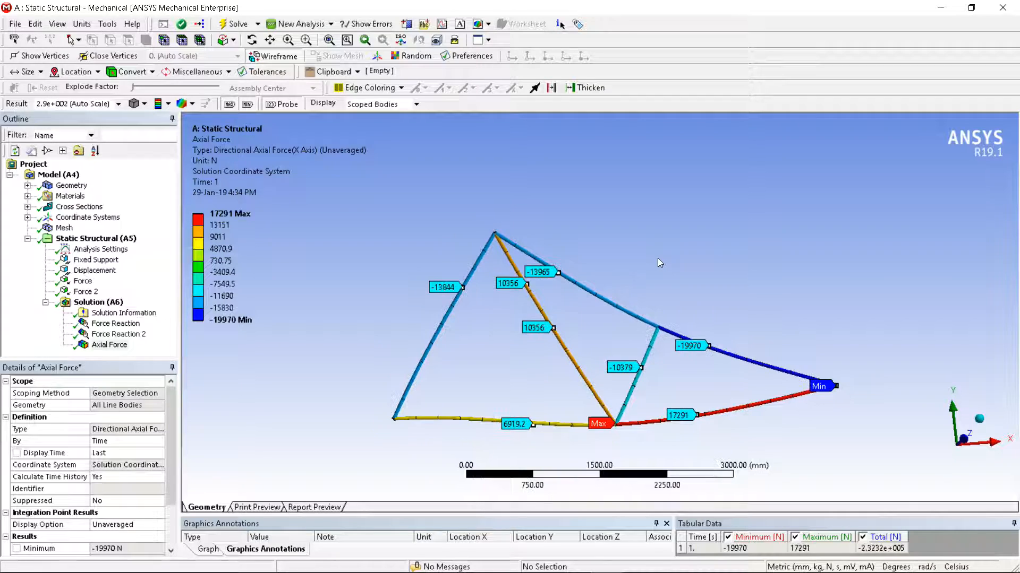
middle_drag(659, 242, 619, 247)
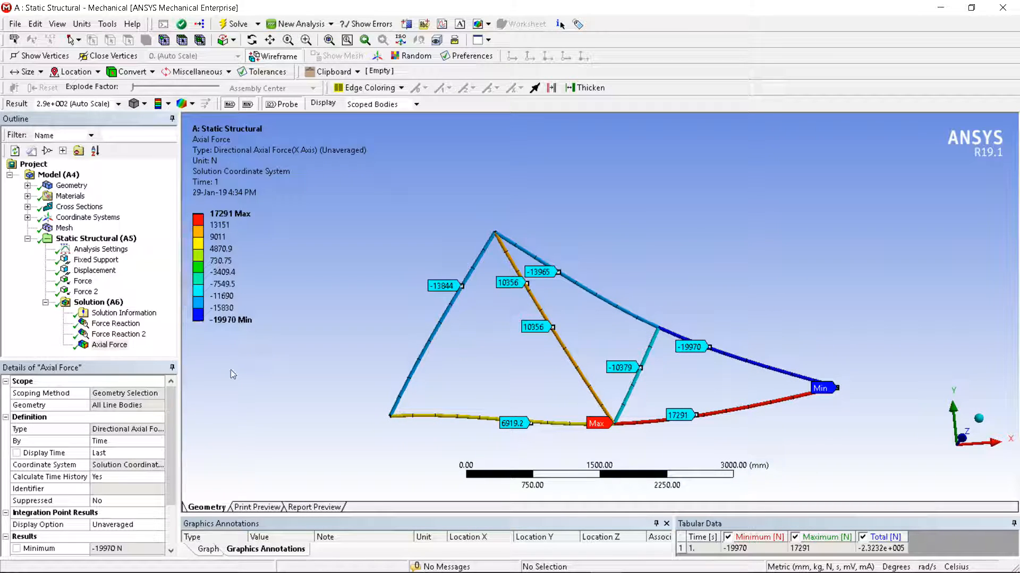
- Add a Beam Tool for all line bodies to the solution and evaluate its stress results
click(80, 304)
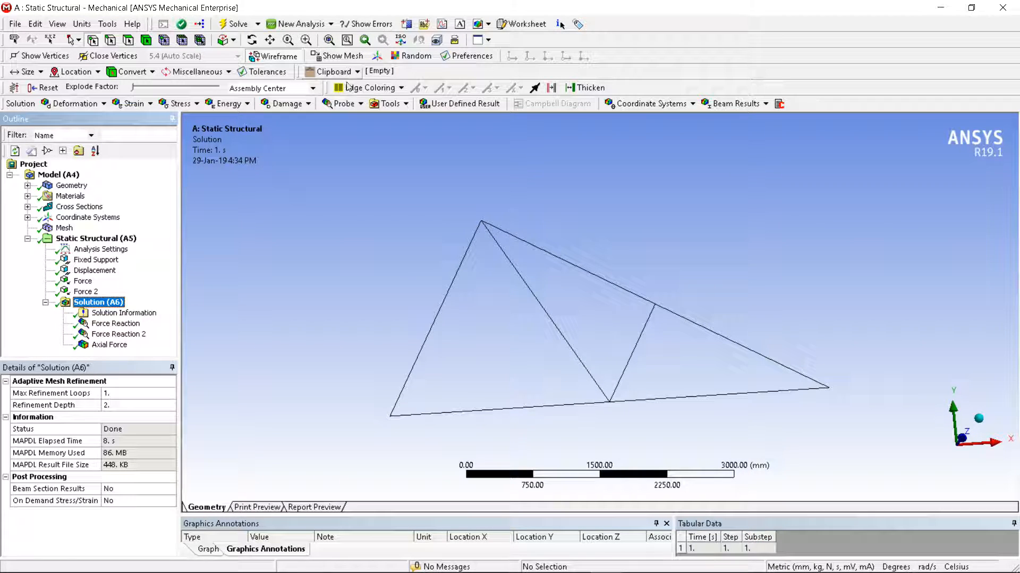
click(389, 106)
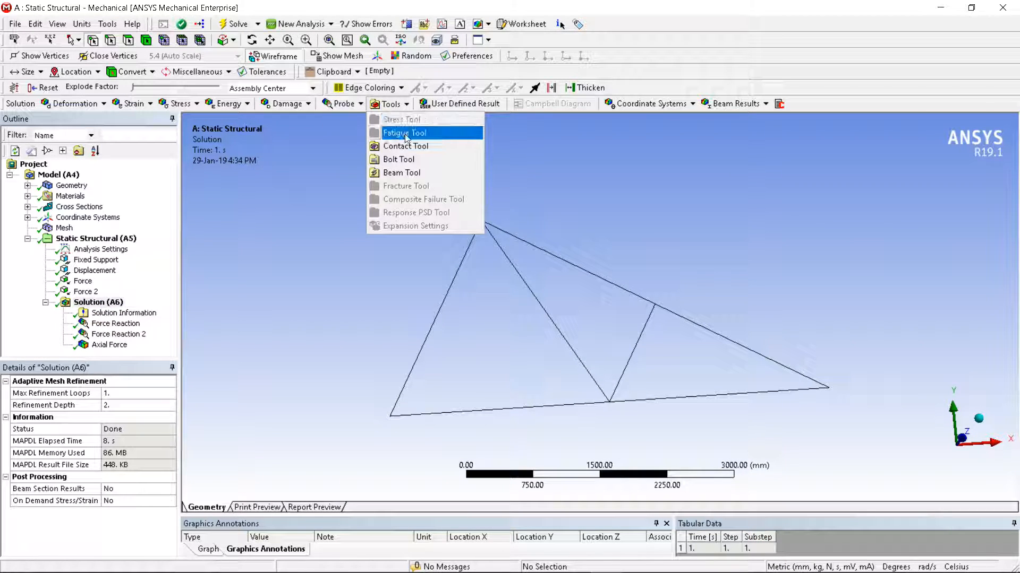
click(410, 173)
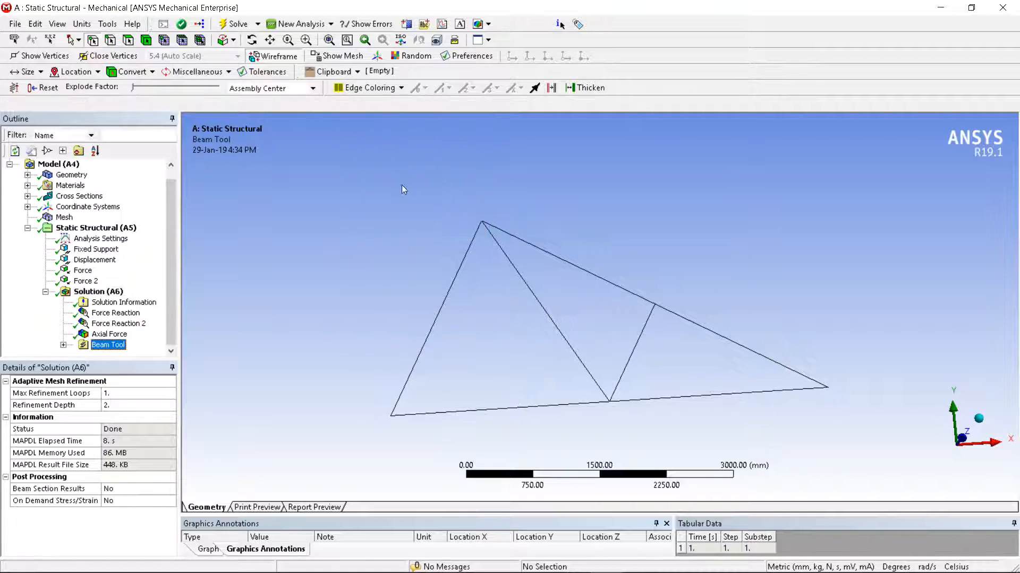
click(63, 346)
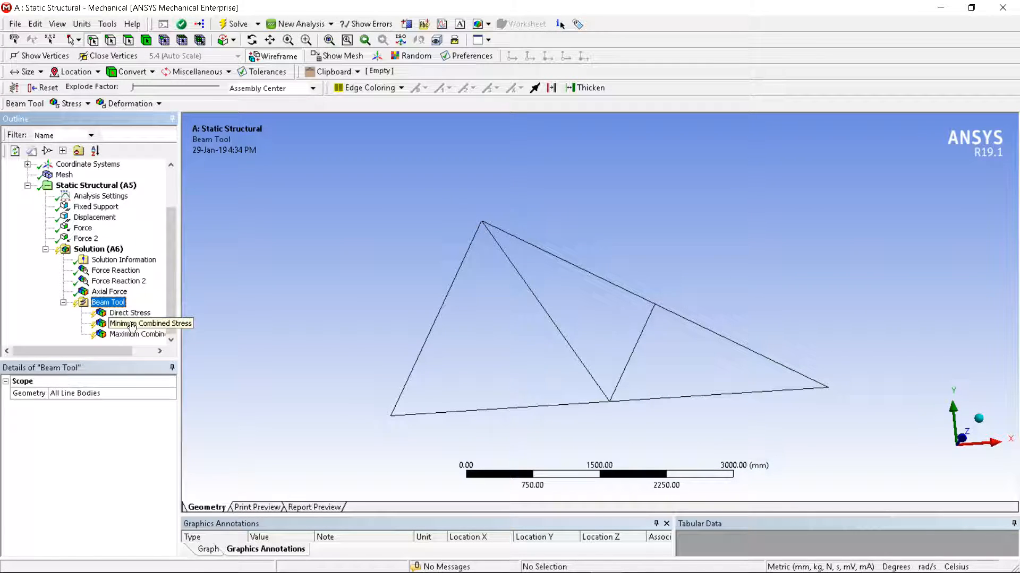
right_click(113, 303)
click(133, 330)
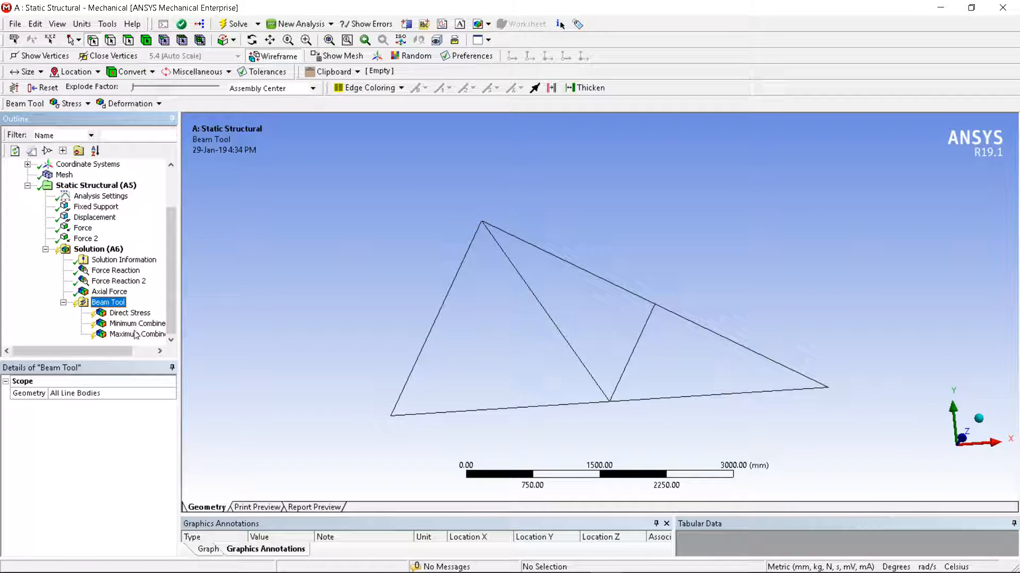
- Display the Beam Tool's Direct Stress result and examine the stress distribution and extremes across the truss members
click(127, 314)
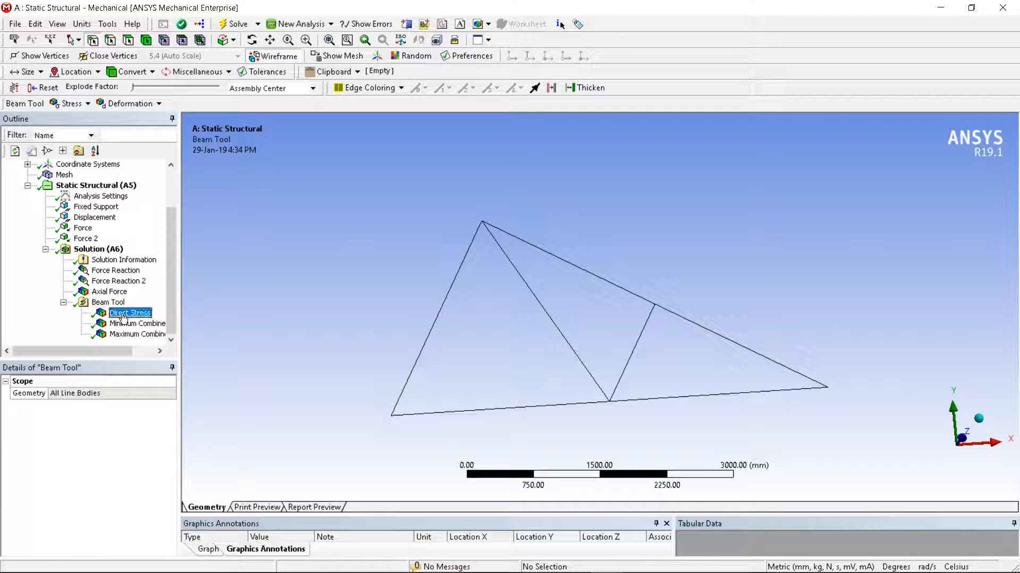
scroll(409, 257, up, 1)
middle_drag(409, 256, 351, 259)
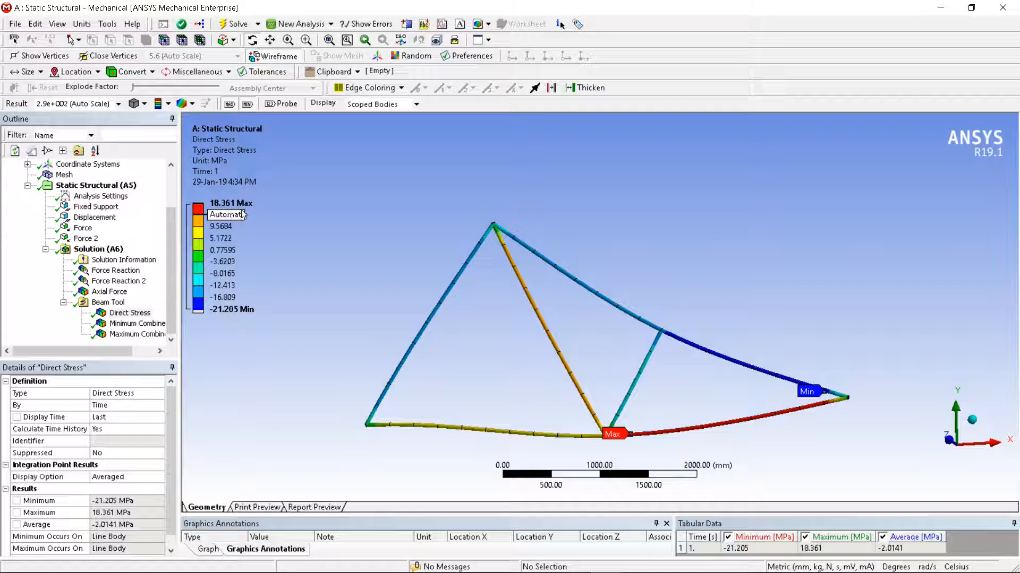
middle_drag(664, 277, 621, 279)
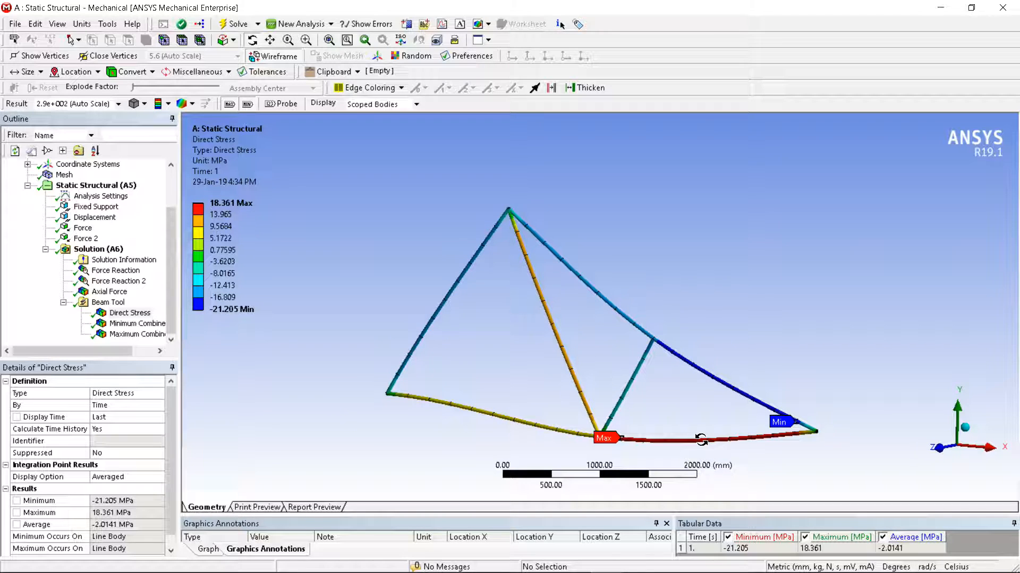
middle_drag(756, 339, 774, 325)
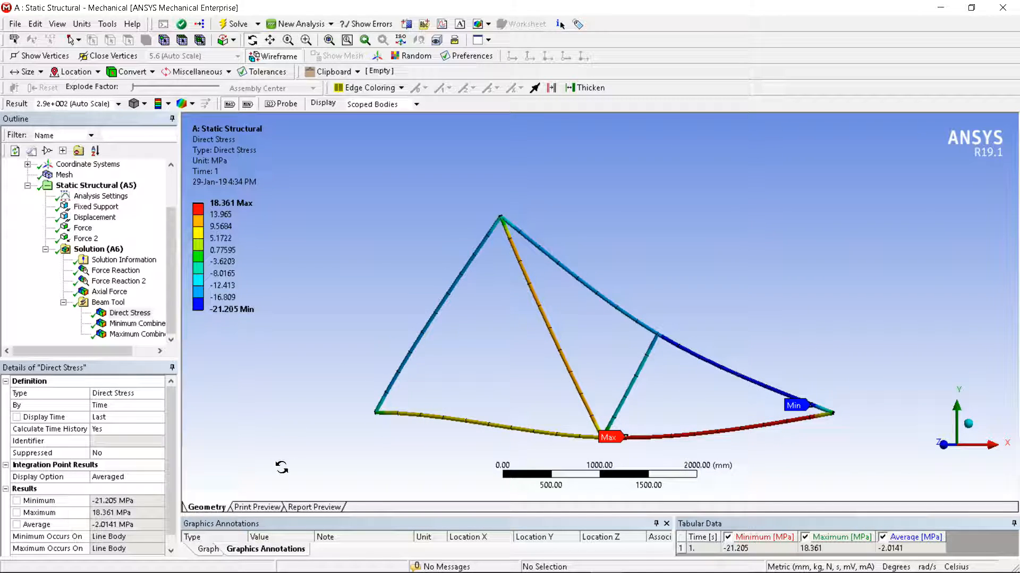
- Animate the Direct Stress result on the truss and watch how the member stresses develop
drag(372, 515, 371, 497)
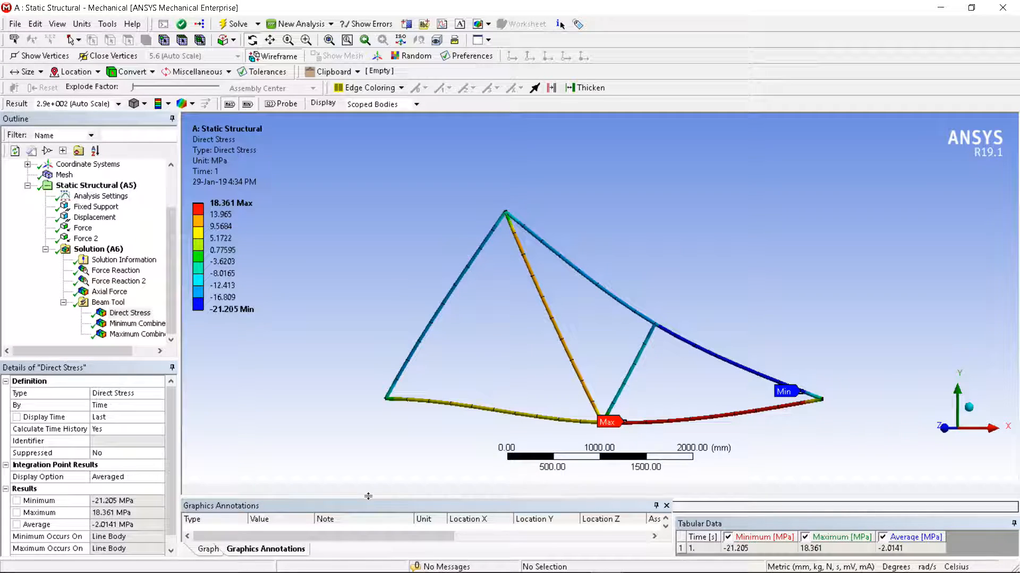
click(208, 549)
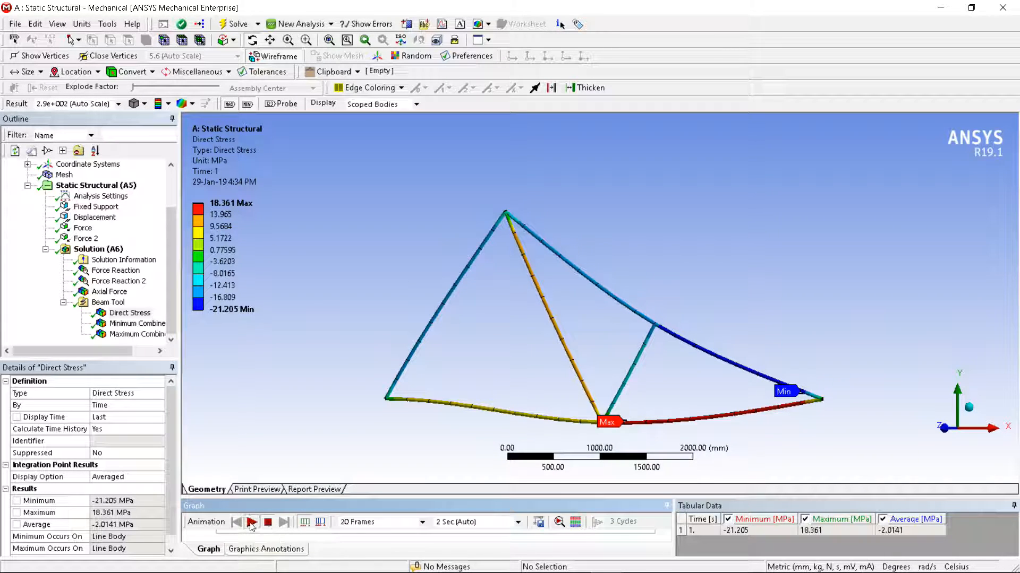
click(251, 522)
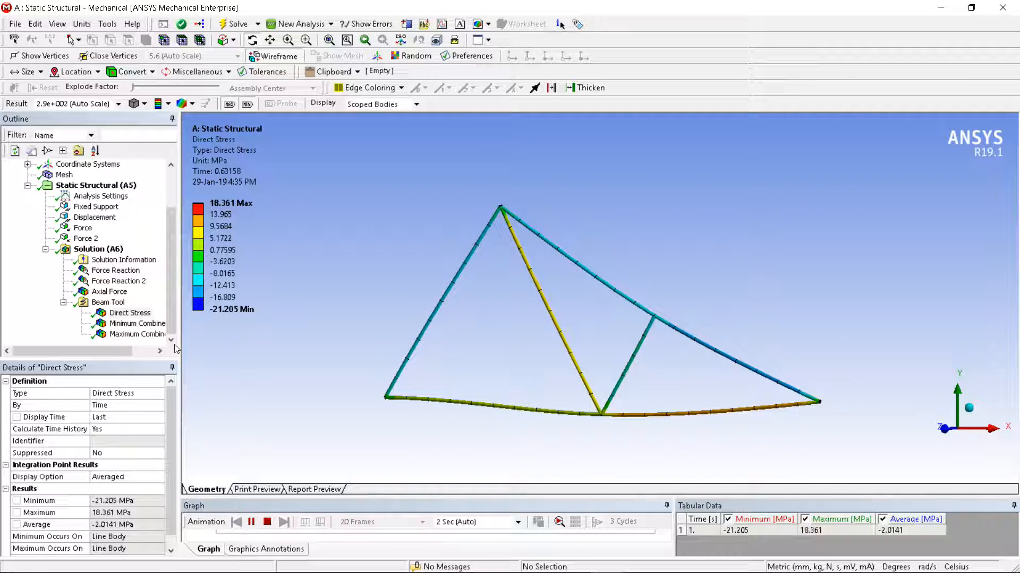
drag(403, 360, 887, 245)
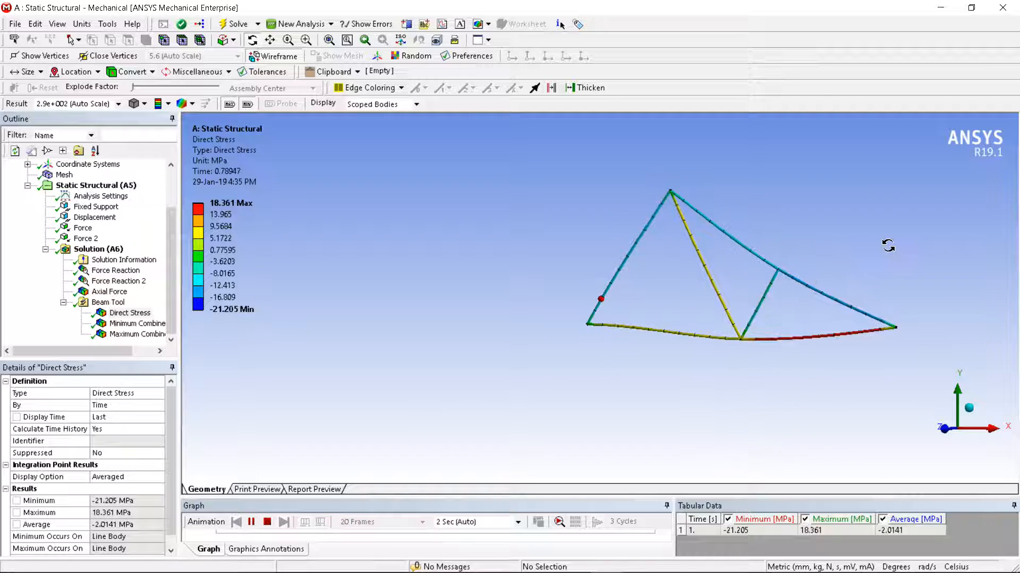
- Add a Total Deformation result for all bodies to the solution and evaluate it
click(98, 250)
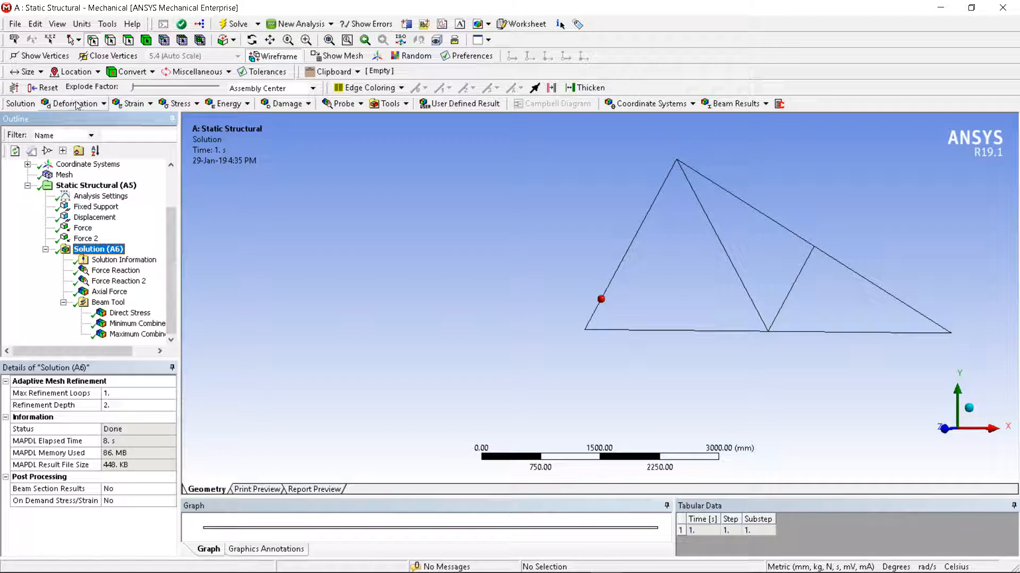
click(76, 104)
click(83, 121)
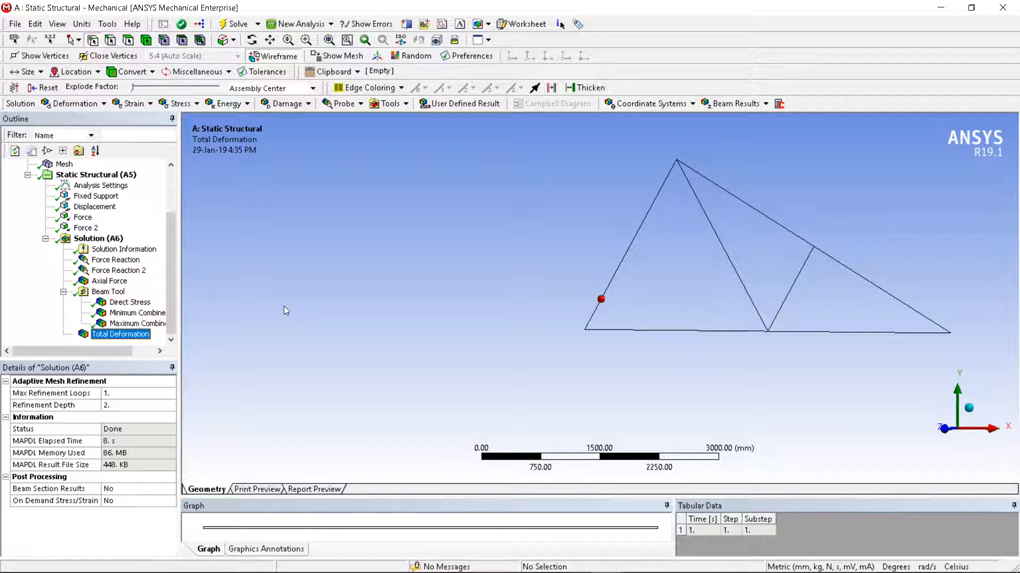
click(124, 334)
right_click(123, 336)
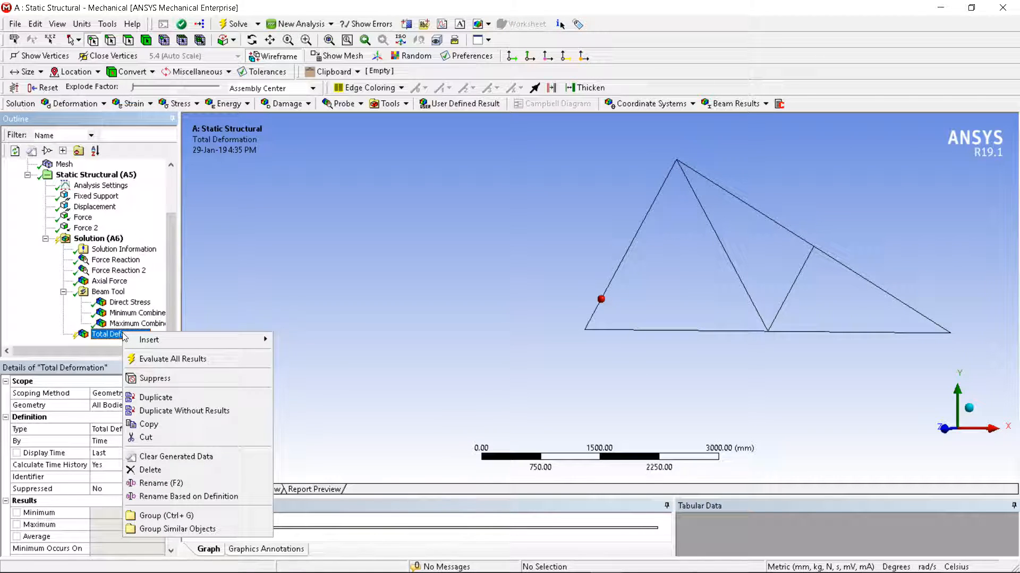
click(154, 355)
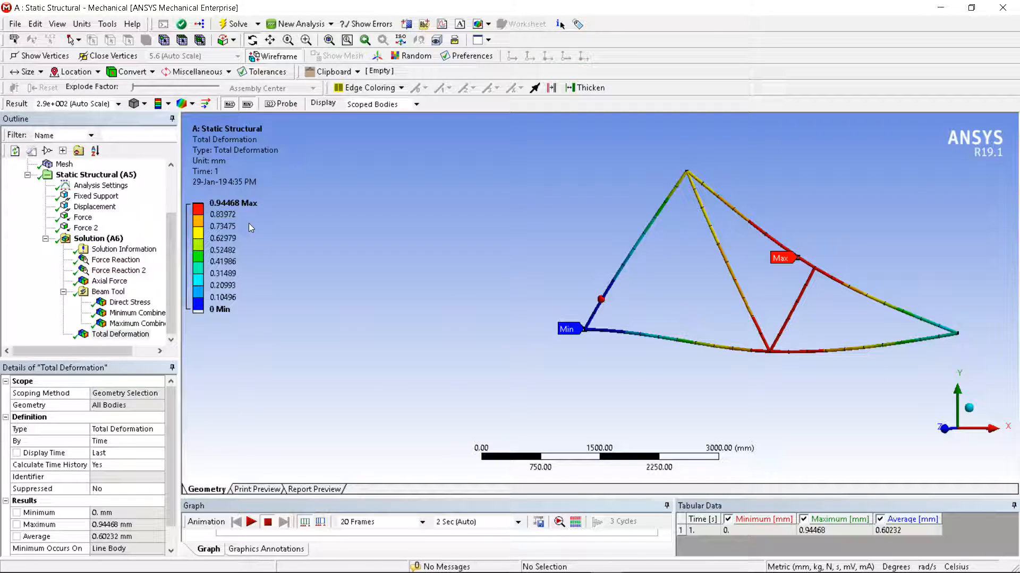
- Animate the Total Deformation result at auto scale, and set the deformation display to 1.0 (True Scale)
click(250, 523)
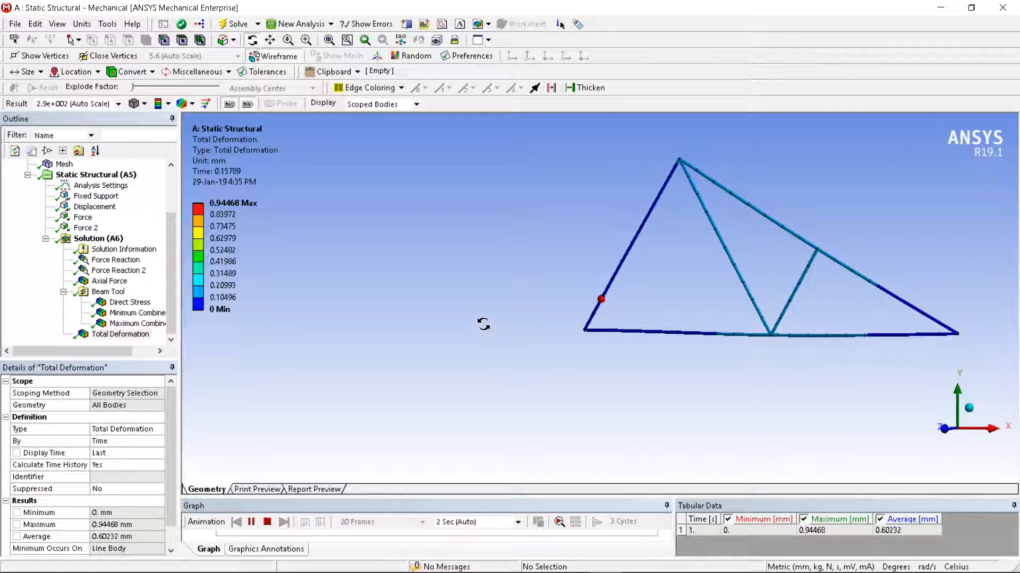
click(267, 522)
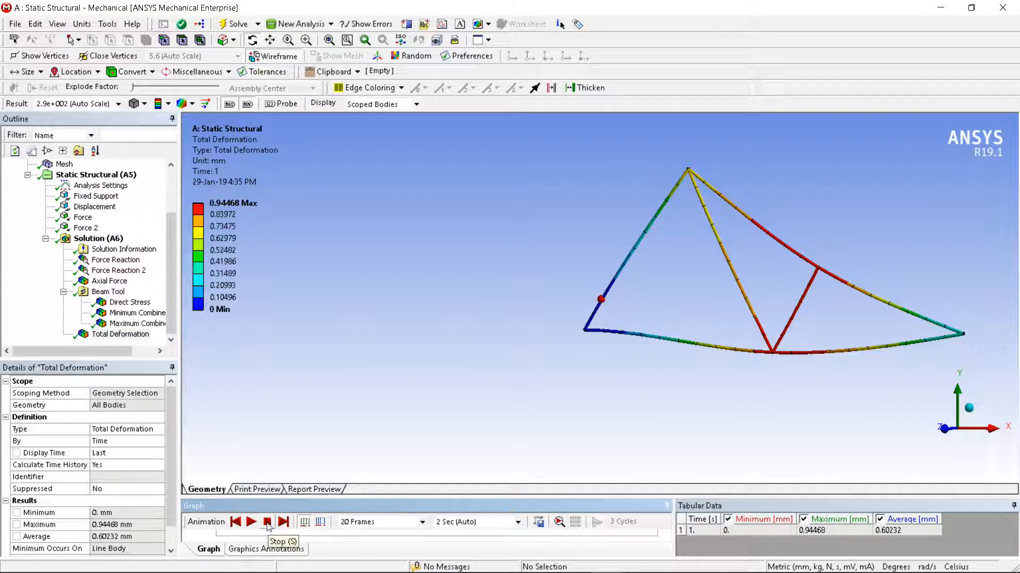
click(119, 105)
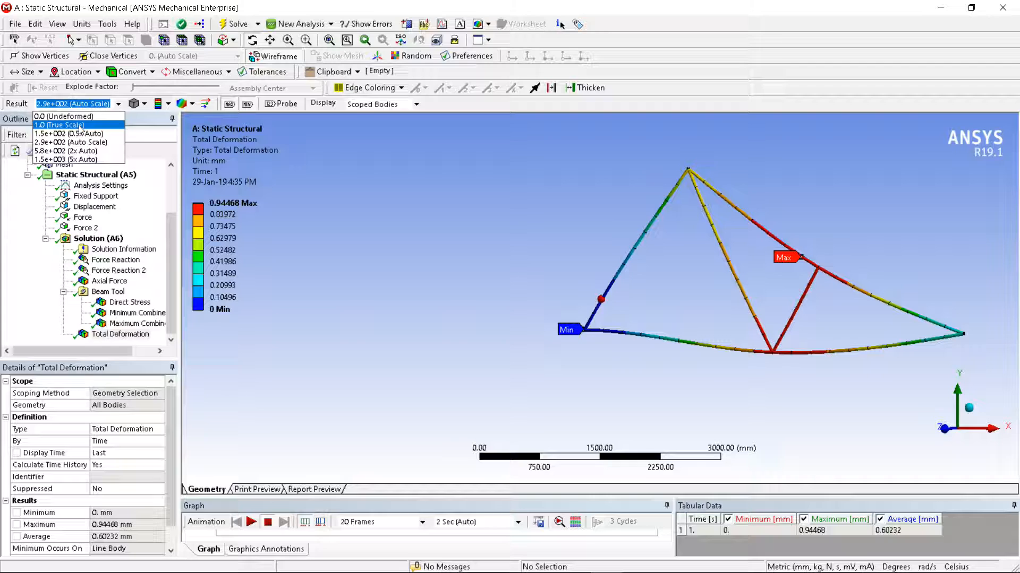
click(61, 125)
click(471, 349)
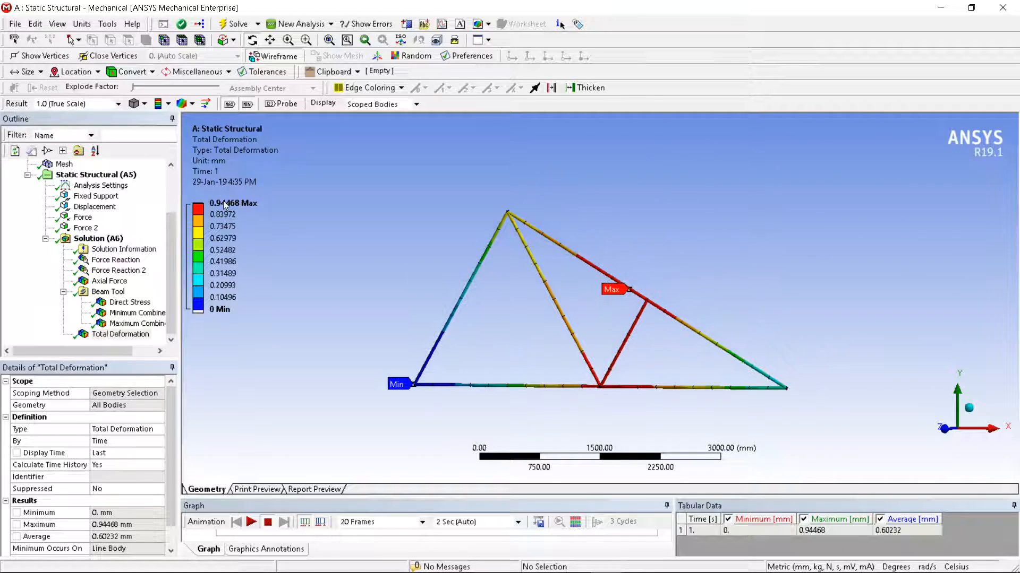
- Animate the truss's total deformation at true scale and examine how the members move
click(251, 522)
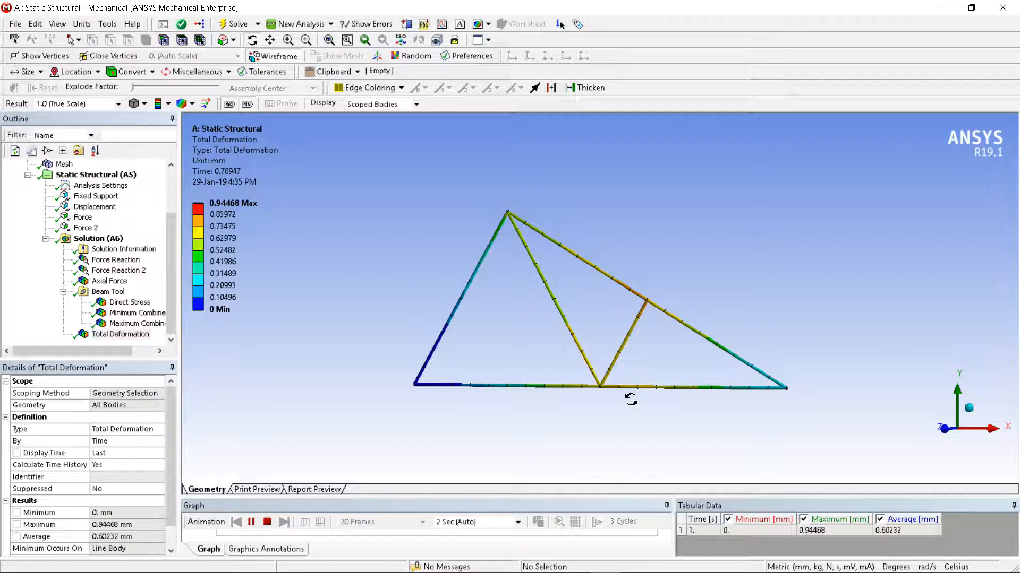
scroll(632, 393, up, 3)
scroll(642, 336, down, 1)
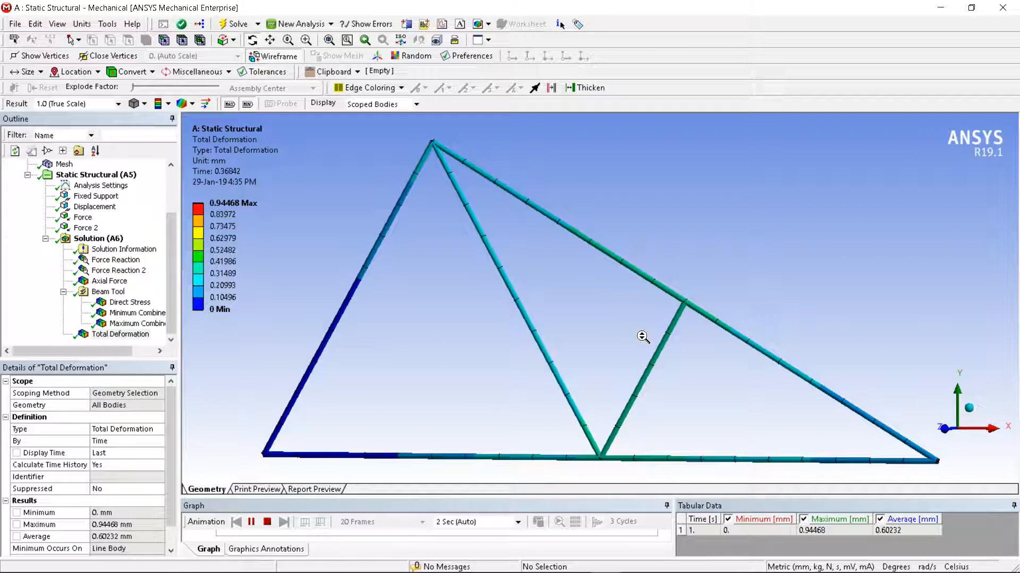
scroll(642, 337, down, 1)
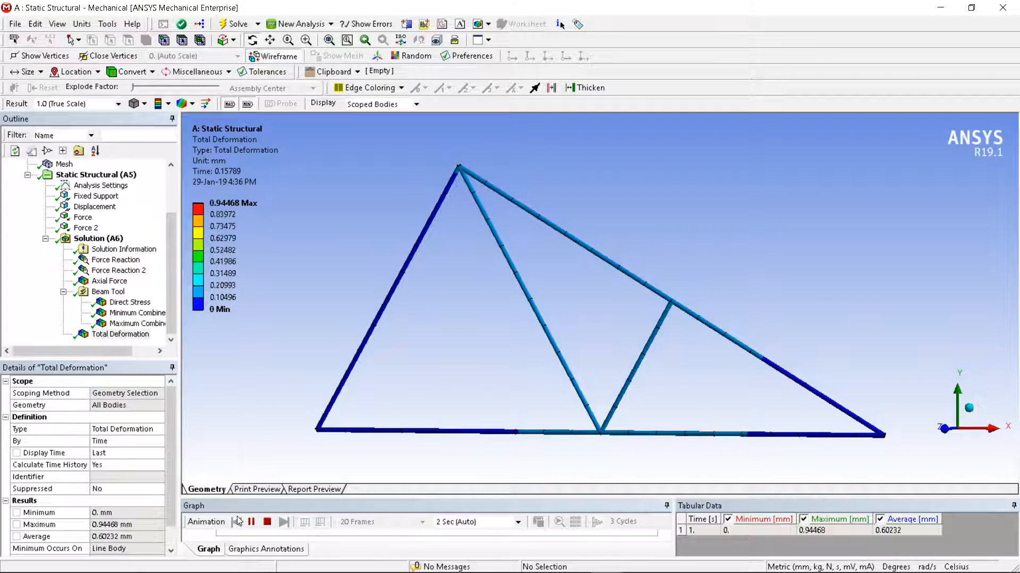
click(265, 522)
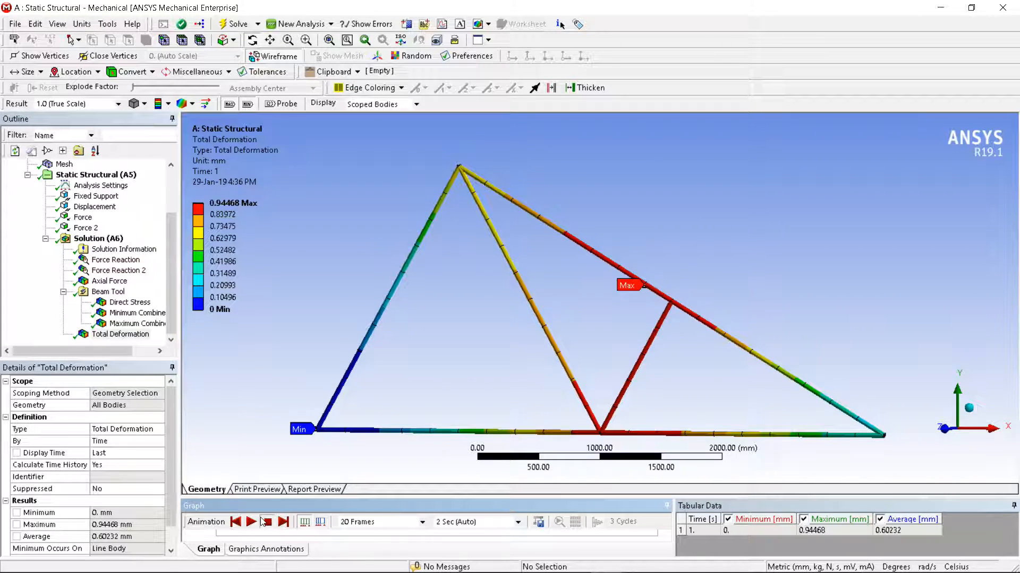
- Set the deformation display scale to 1.5e+002 (0.5x Auto) and animate the Total Deformation result
click(117, 105)
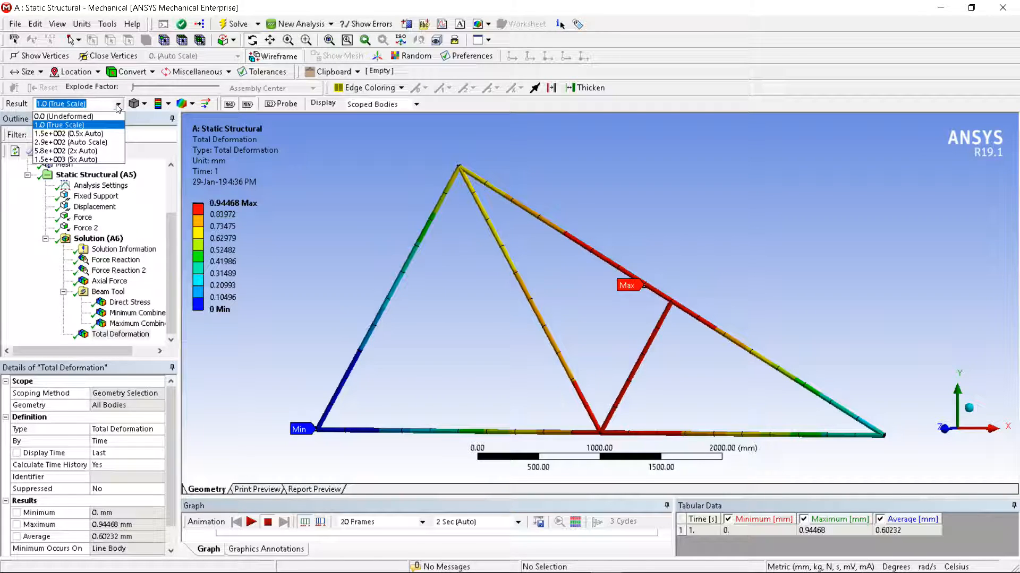
click(95, 134)
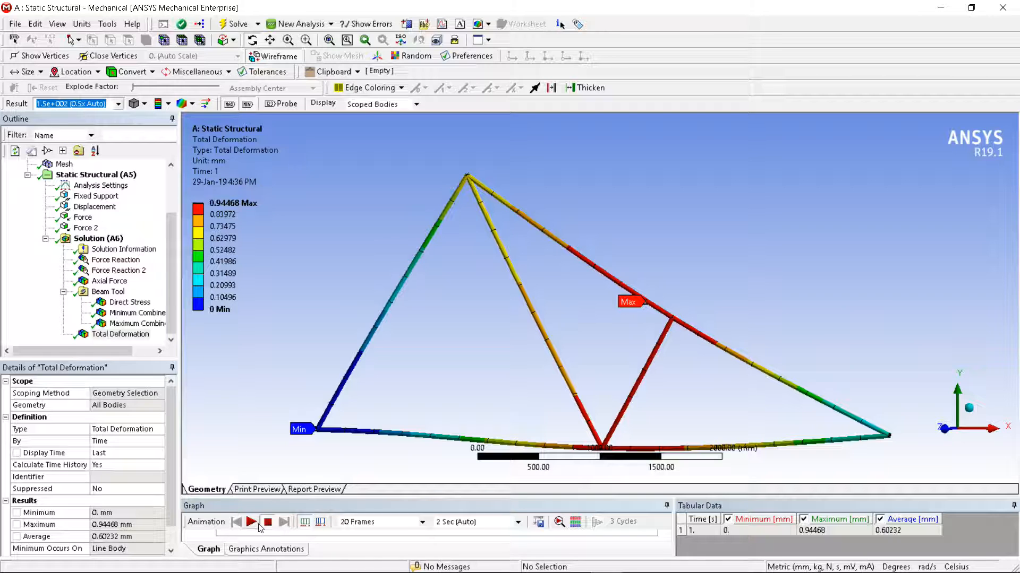
click(250, 522)
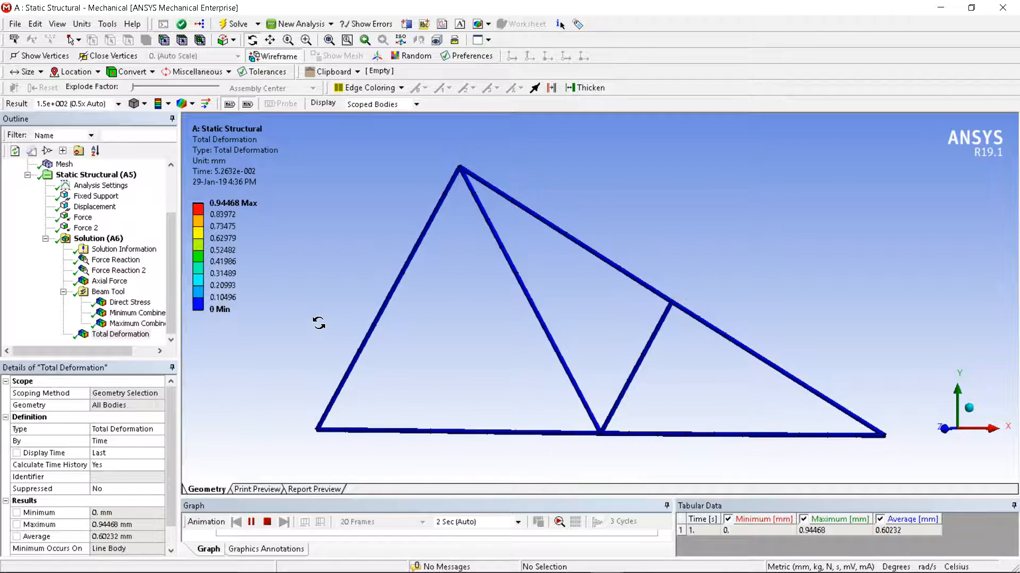
mouse_move(701, 571)
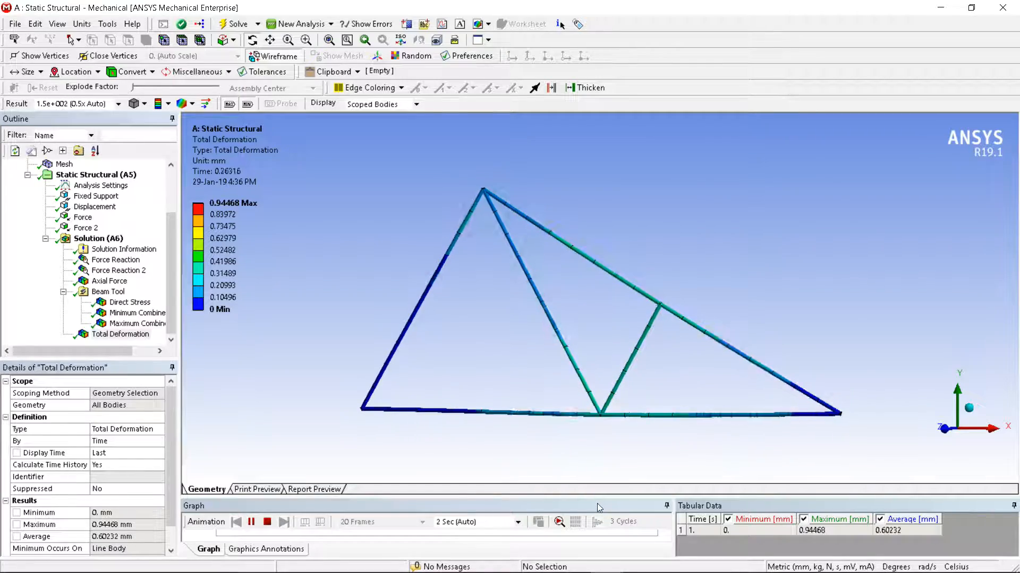
- Switch to the textbook PDF and look through the rest of the Problem 11.3 solution and the truss Problems 11.4 and 11.5
click(578, 564)
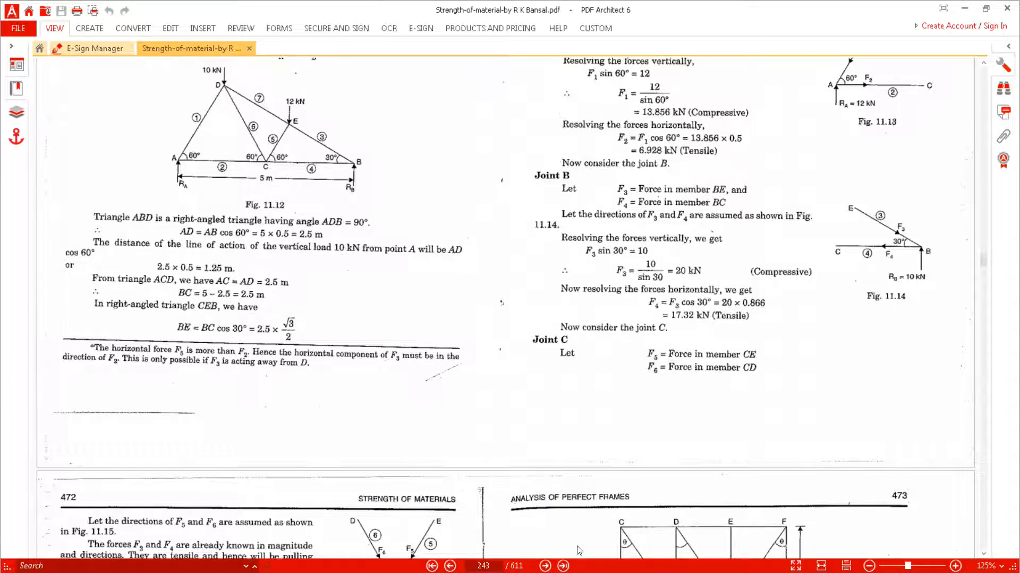
scroll(545, 339, down, 7)
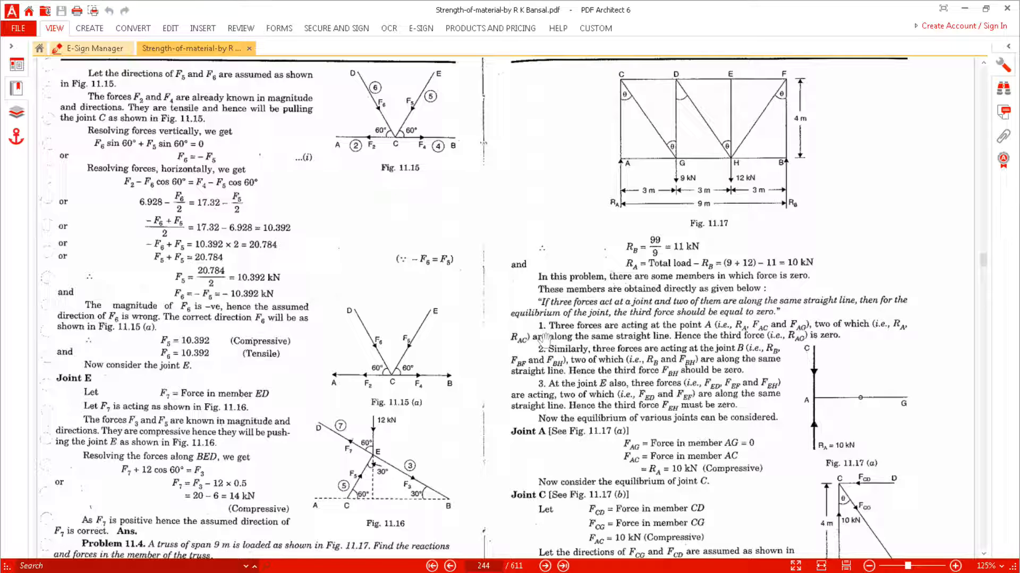
scroll(544, 338, down, 12)
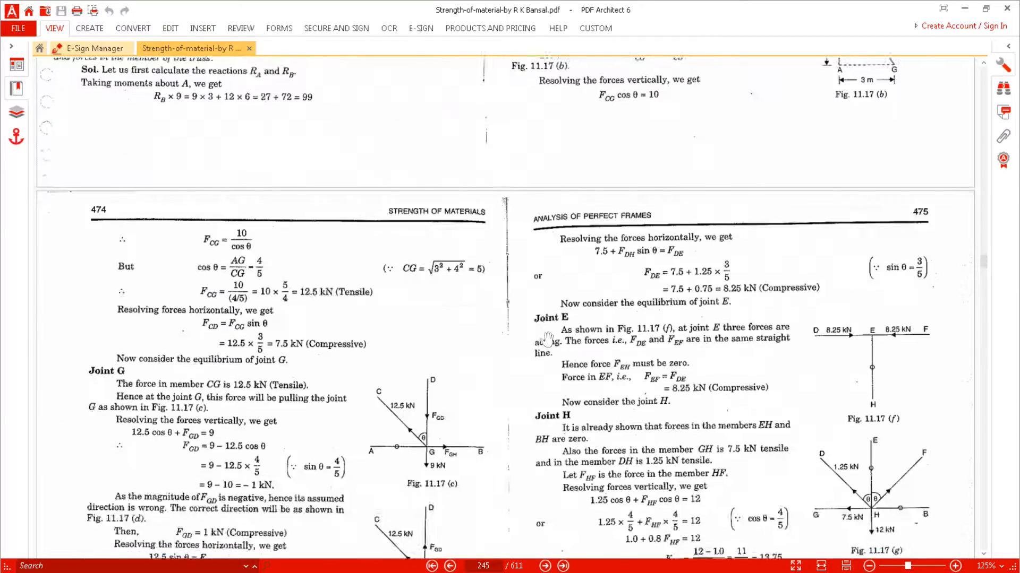
scroll(547, 338, down, 8)
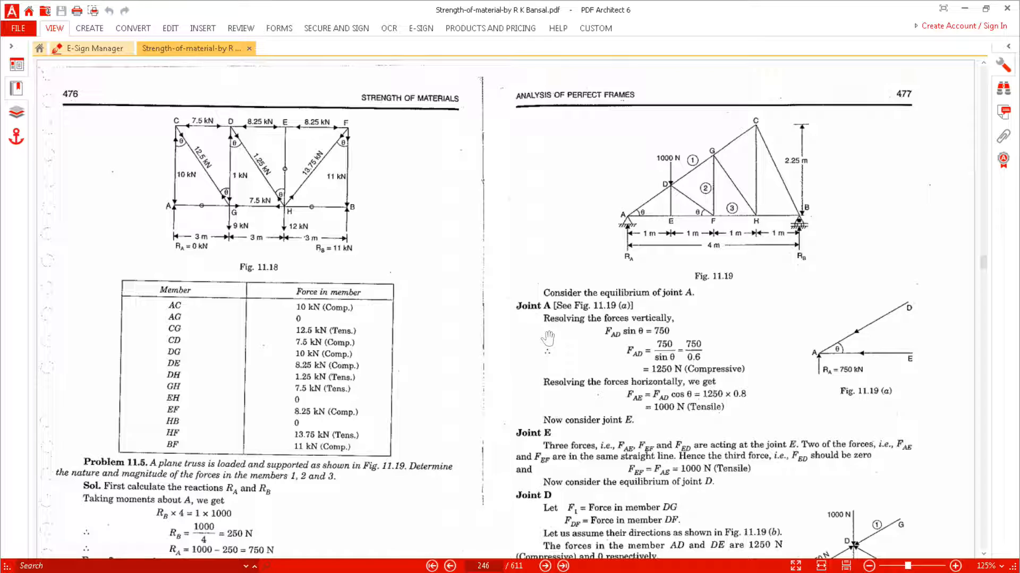
scroll(547, 337, up, 2)
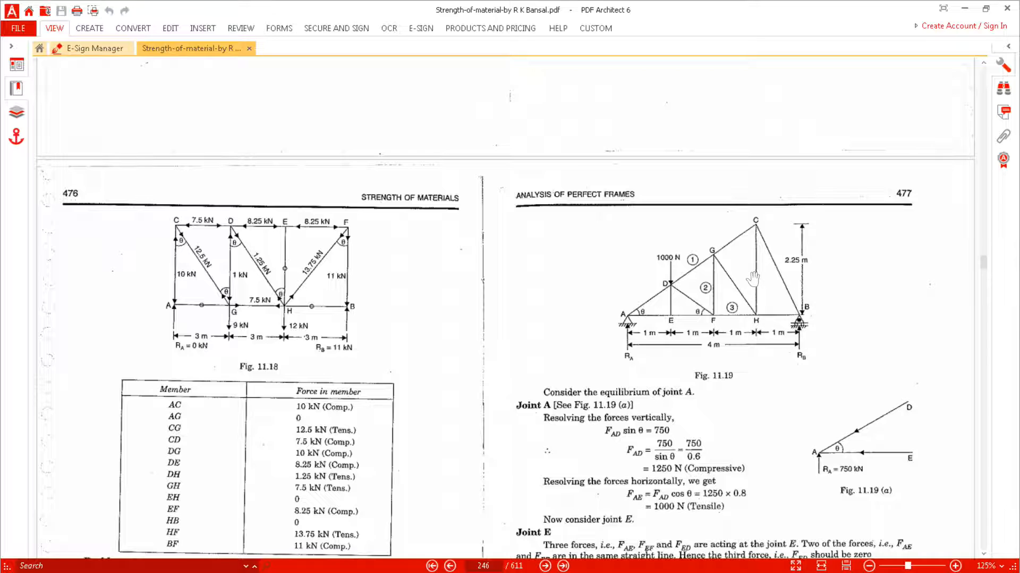
scroll(753, 278, up, 10)
scroll(742, 137, down, 6)
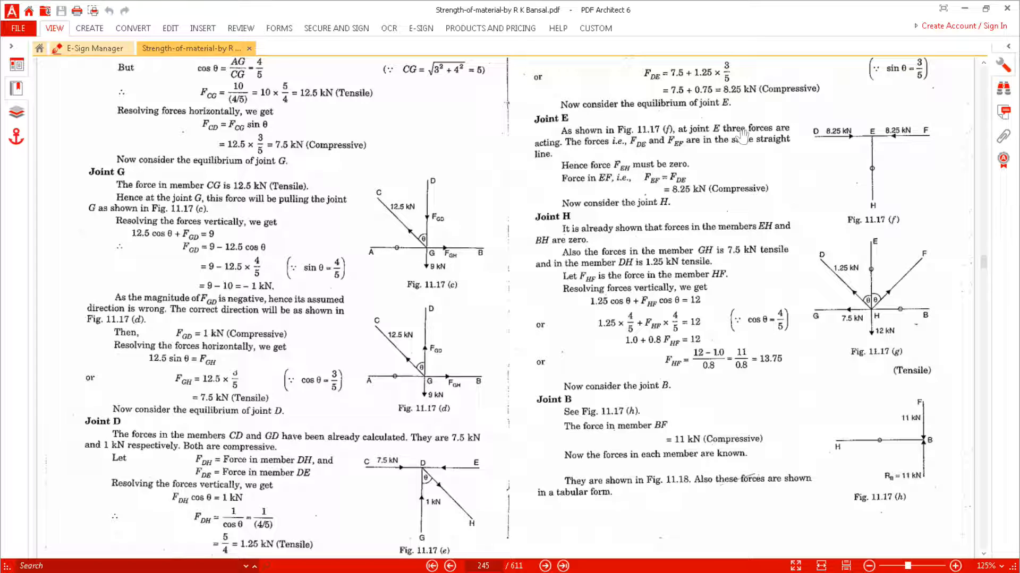
scroll(743, 137, down, 4)
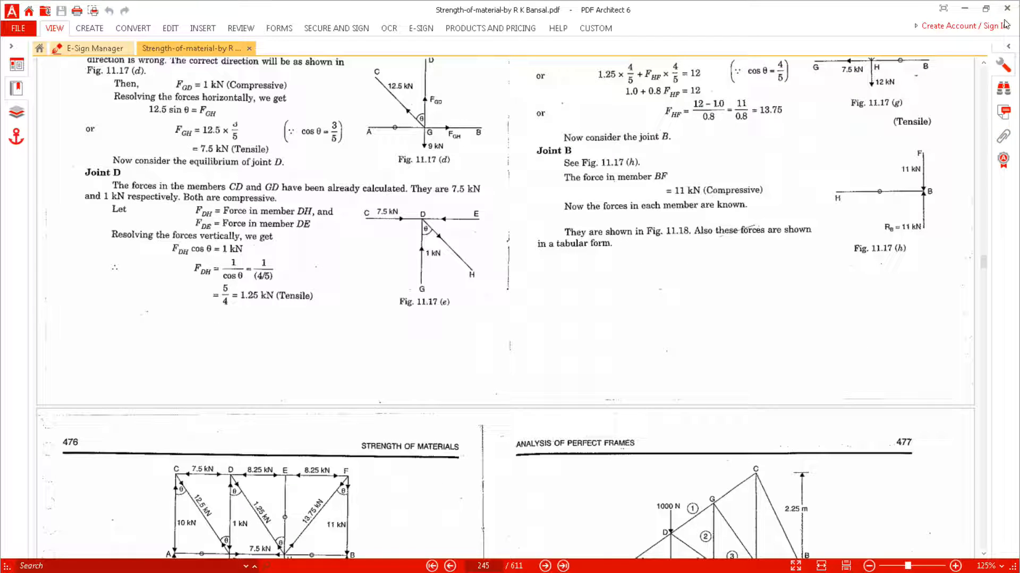
click(965, 9)
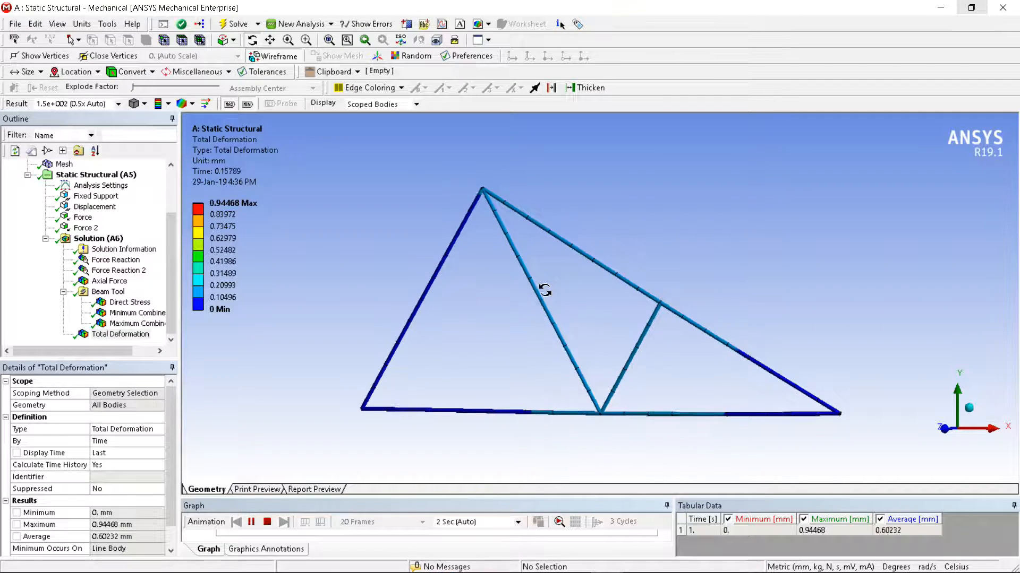
- Switch to the truss geometry in DesignModeler and add a Rectangular cross section alongside the circular tube
click(945, 6)
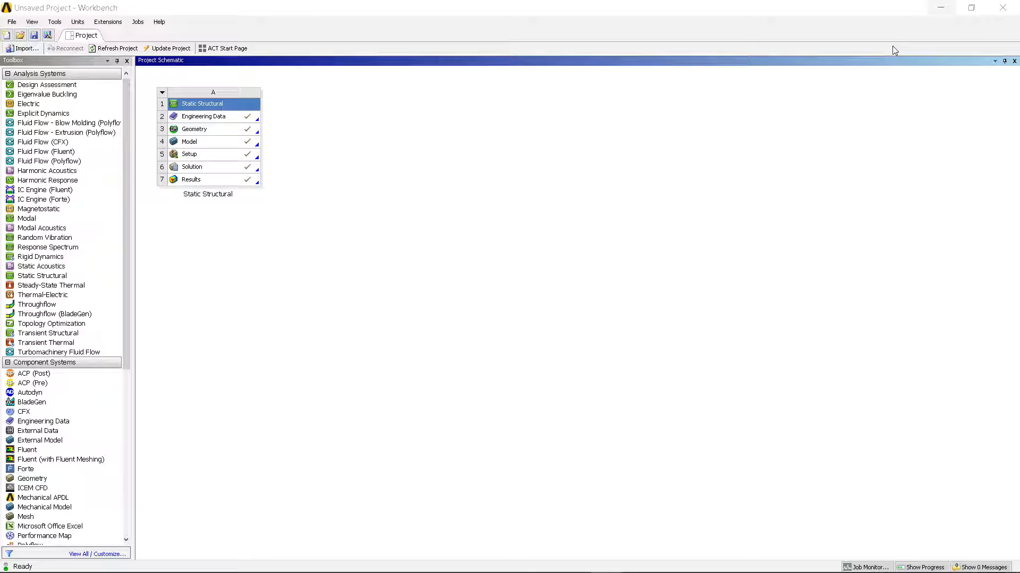
click(223, 132)
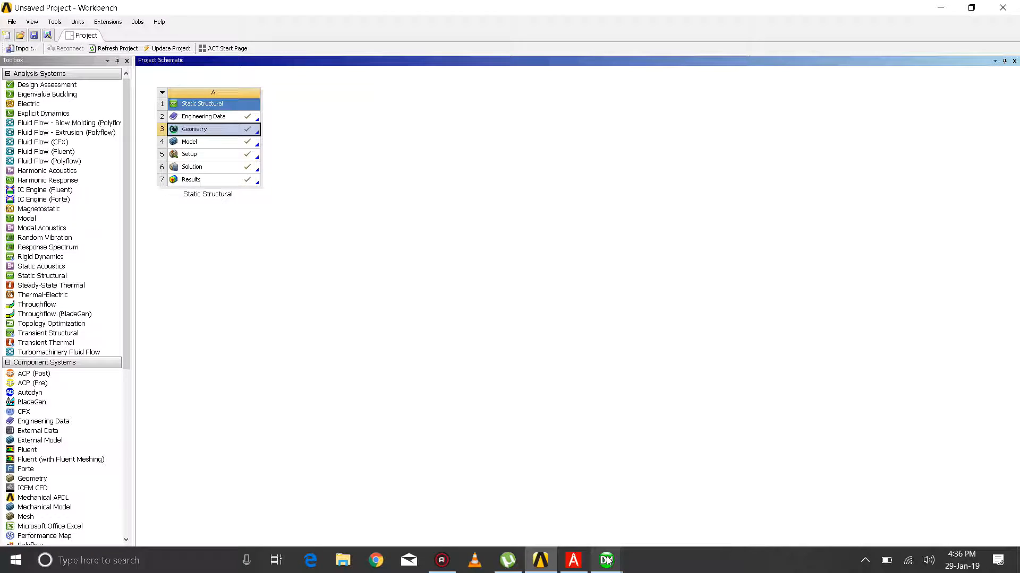
mouse_move(607, 560)
click(566, 506)
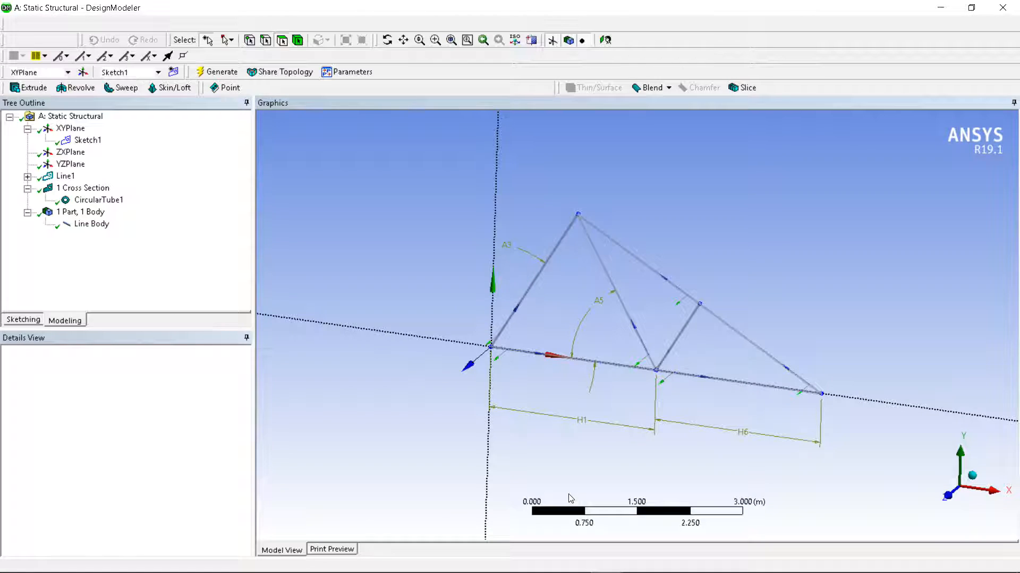
click(81, 190)
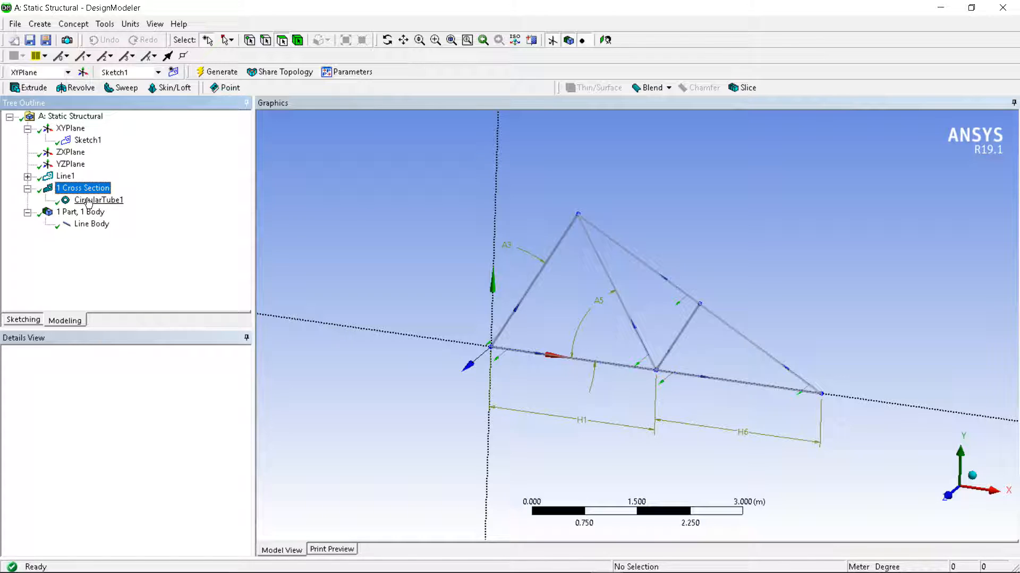
click(62, 27)
click(73, 24)
click(73, 23)
mouse_move(102, 163)
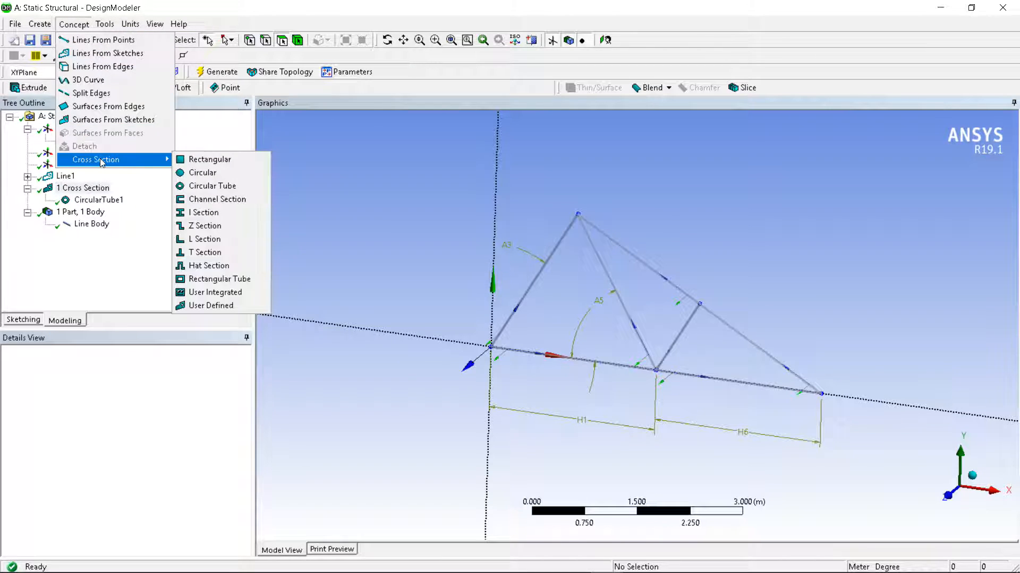
click(200, 164)
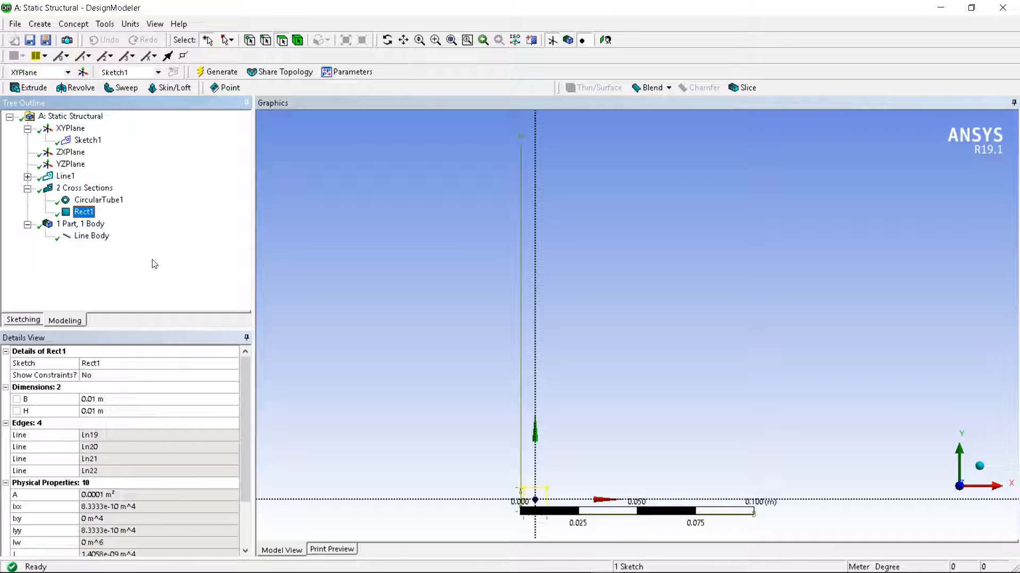
- Assign the Rect1 cross section to the truss's line body and inspect the members
click(91, 236)
click(128, 412)
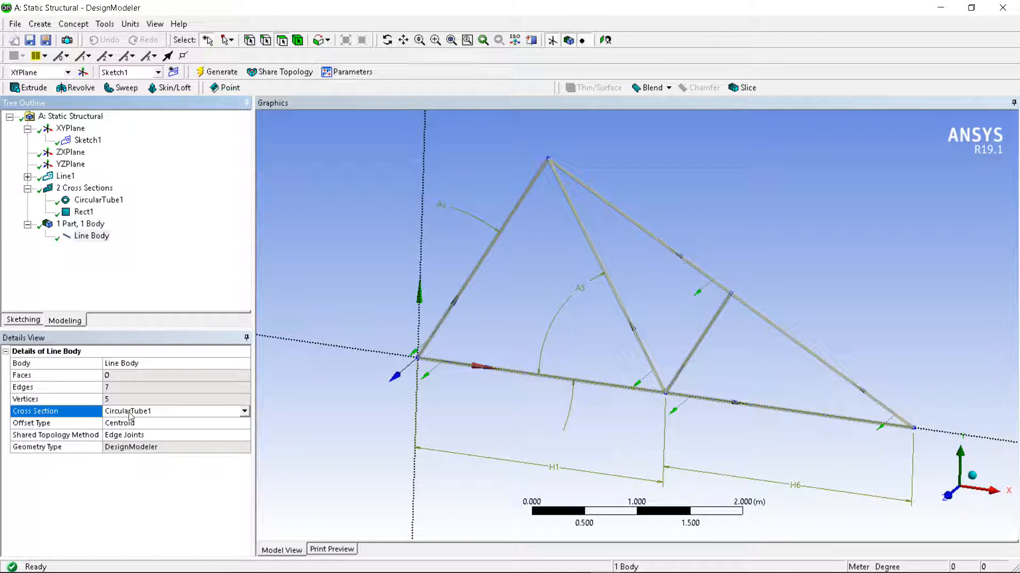
click(244, 411)
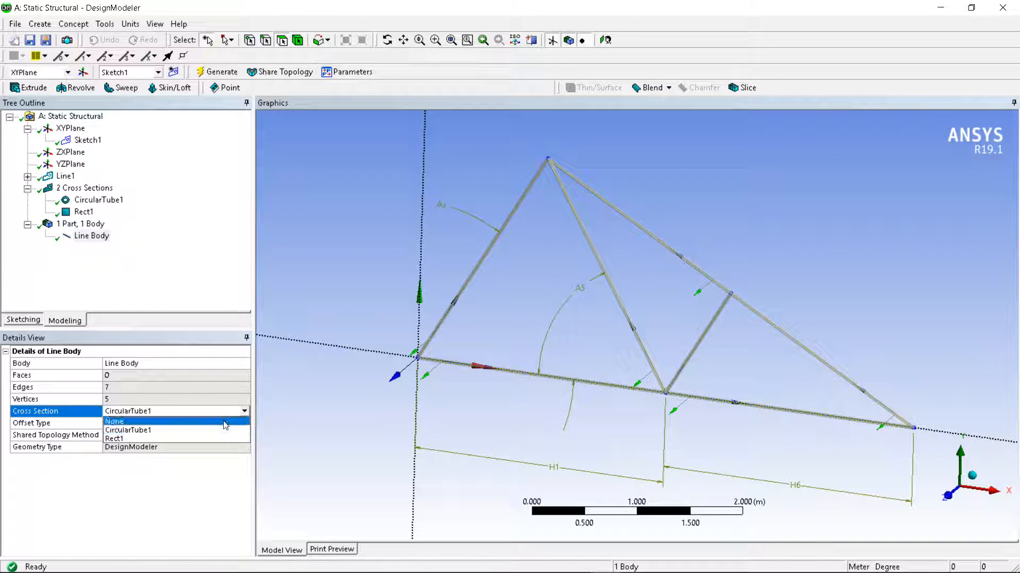
click(176, 439)
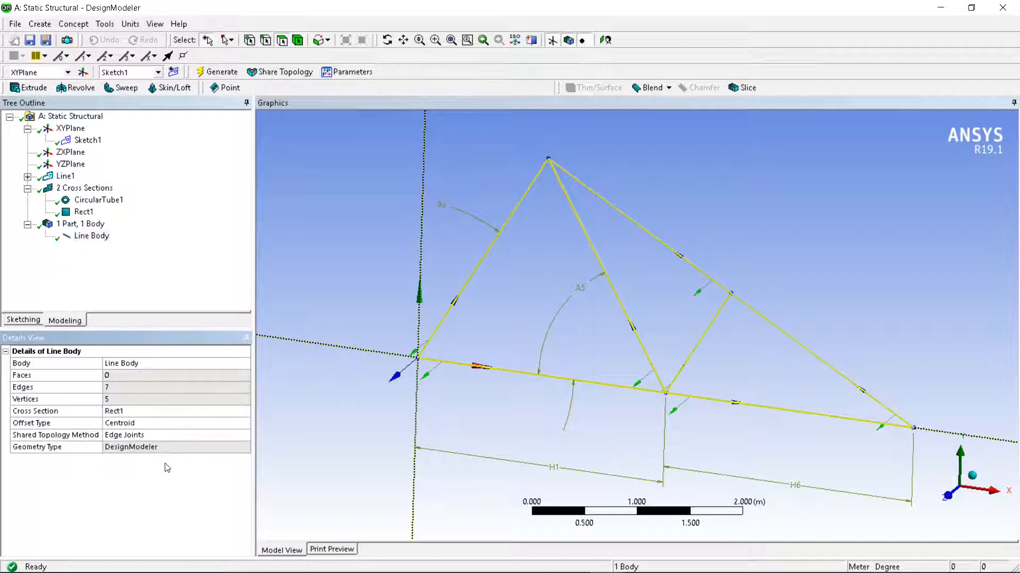
click(345, 322)
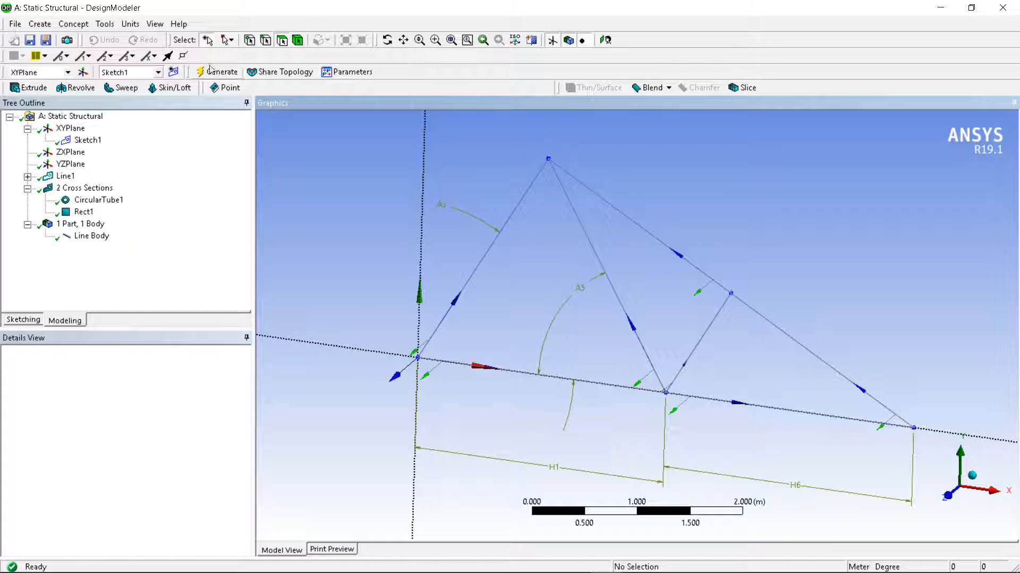
scroll(528, 202, up, 4)
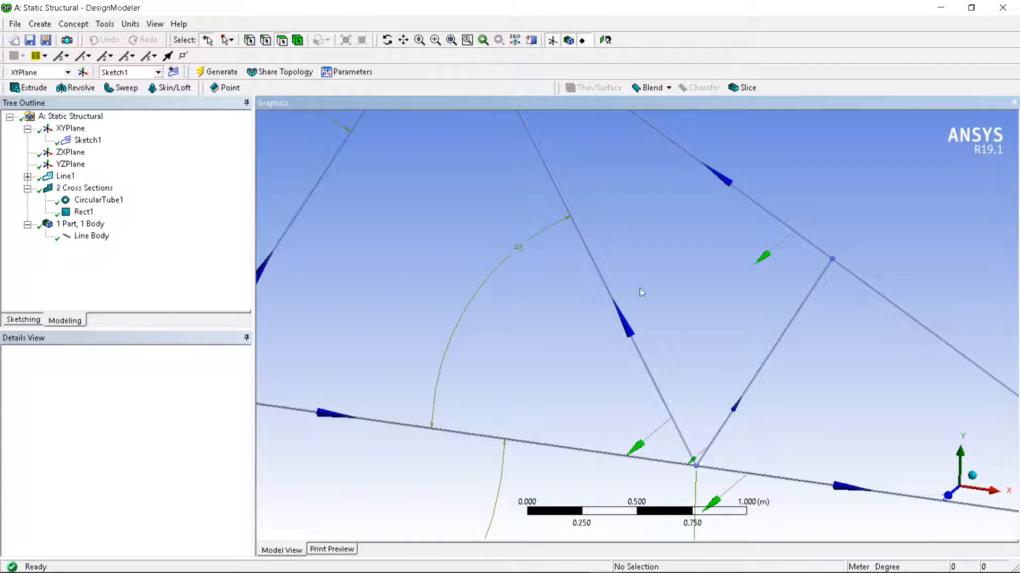
scroll(741, 489, up, 4)
middle_drag(674, 400, 613, 356)
scroll(754, 252, down, 3)
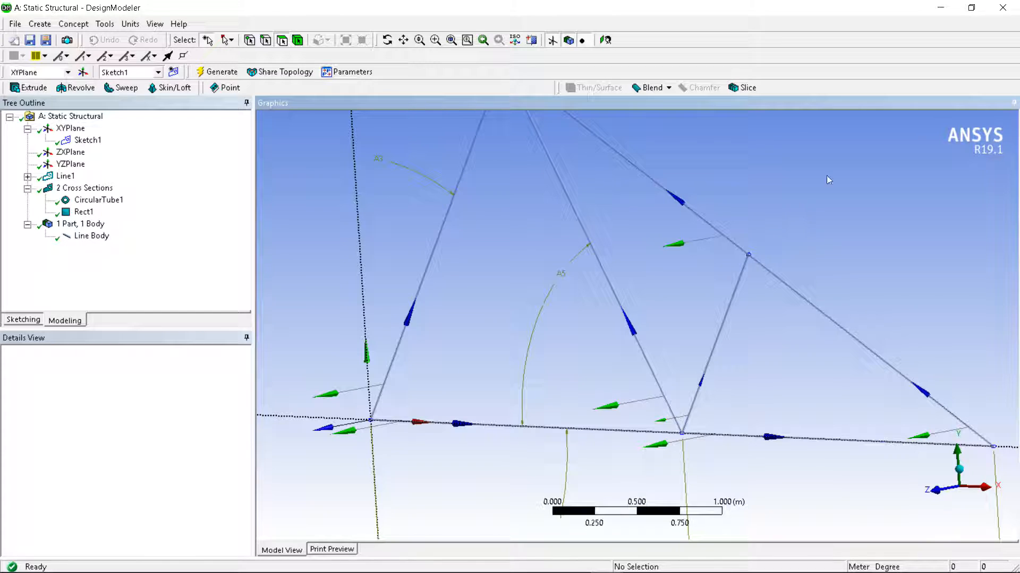
- Switch to Workbench and update the project to re-solve the static structural analysis with the changed geometry
click(937, 8)
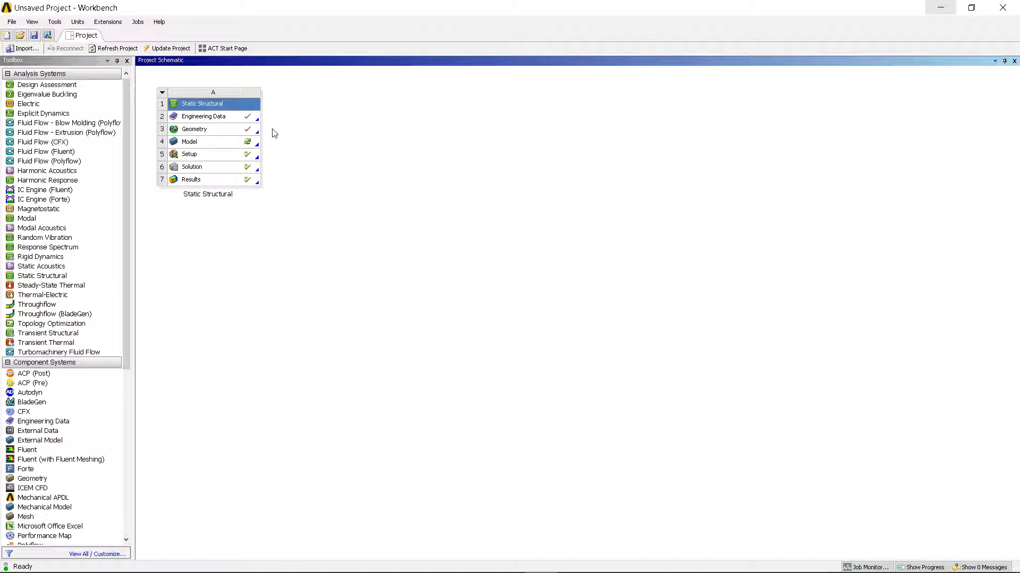
click(228, 145)
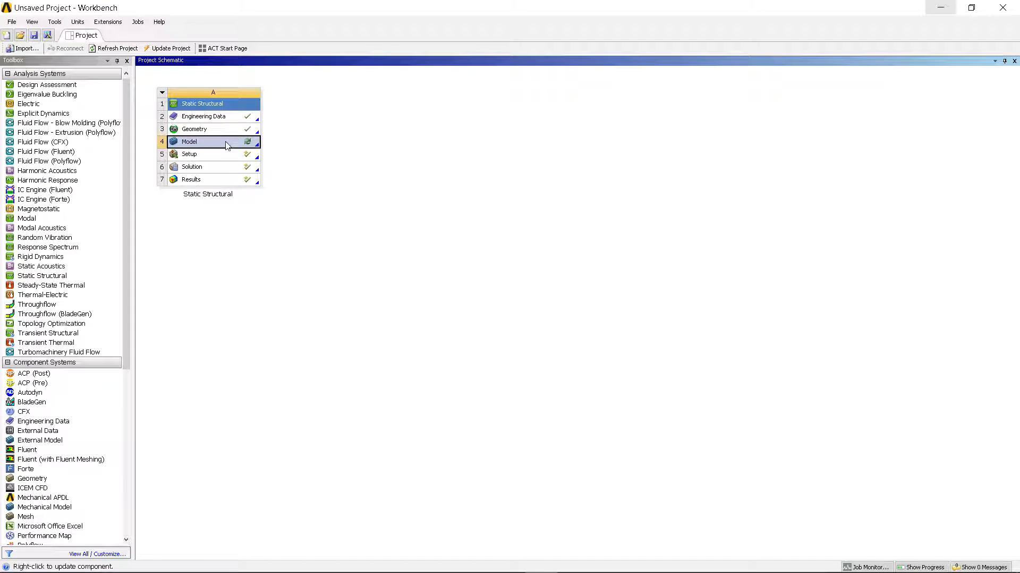
click(166, 49)
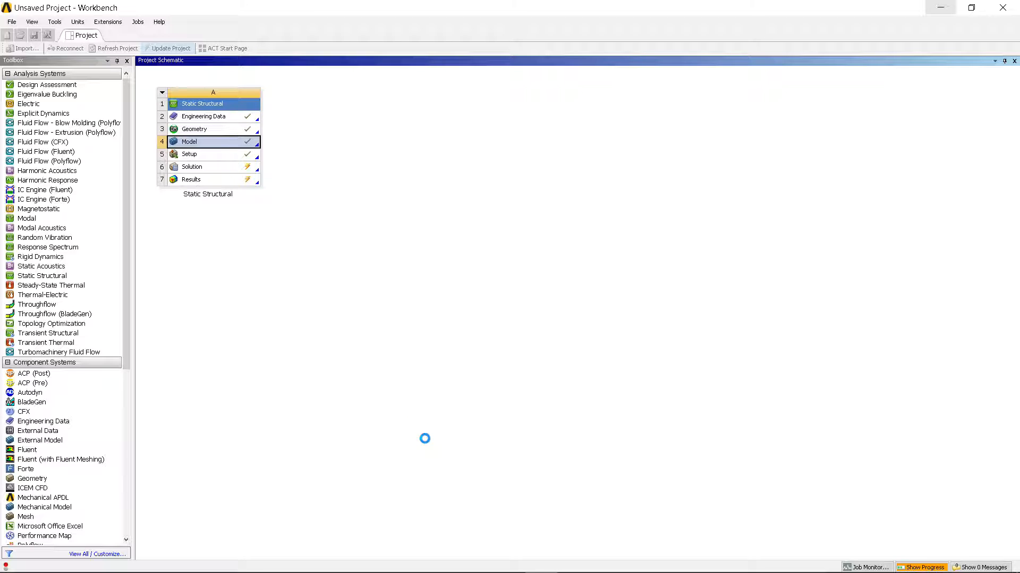
- Switch to DesignModeler and inspect the truss's line body and member orientations from several angles
mouse_move(607, 562)
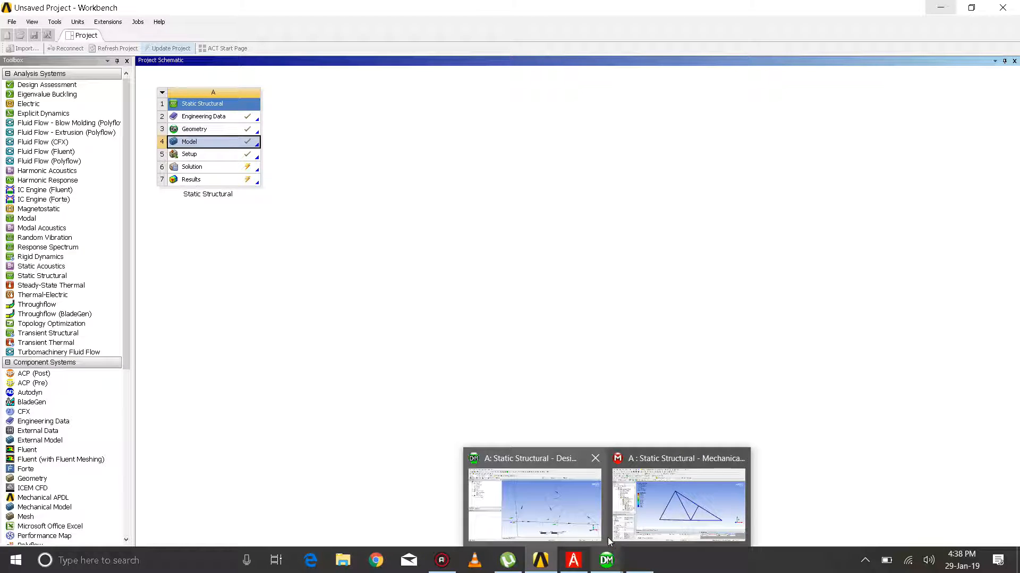
click(573, 507)
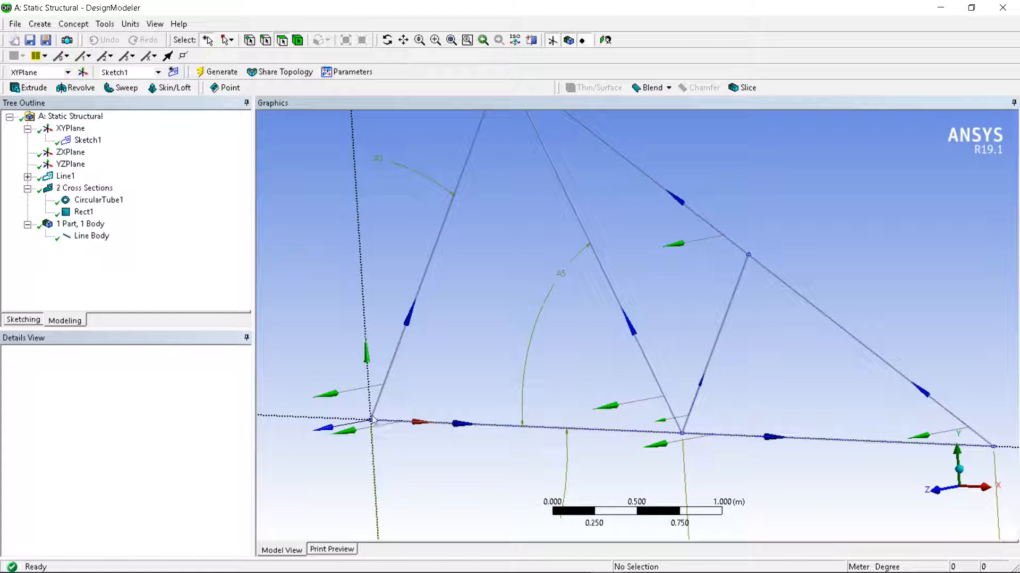
scroll(525, 453, down, 5)
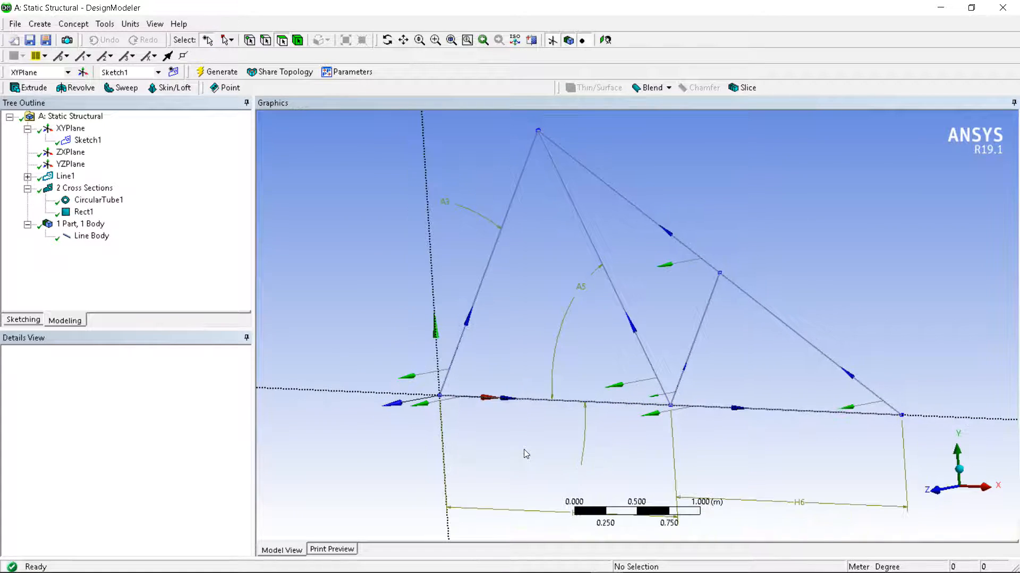
mouse_move(711, 266)
middle_down()
mouse_move(751, 244)
mouse_move(771, 259)
middle_up()
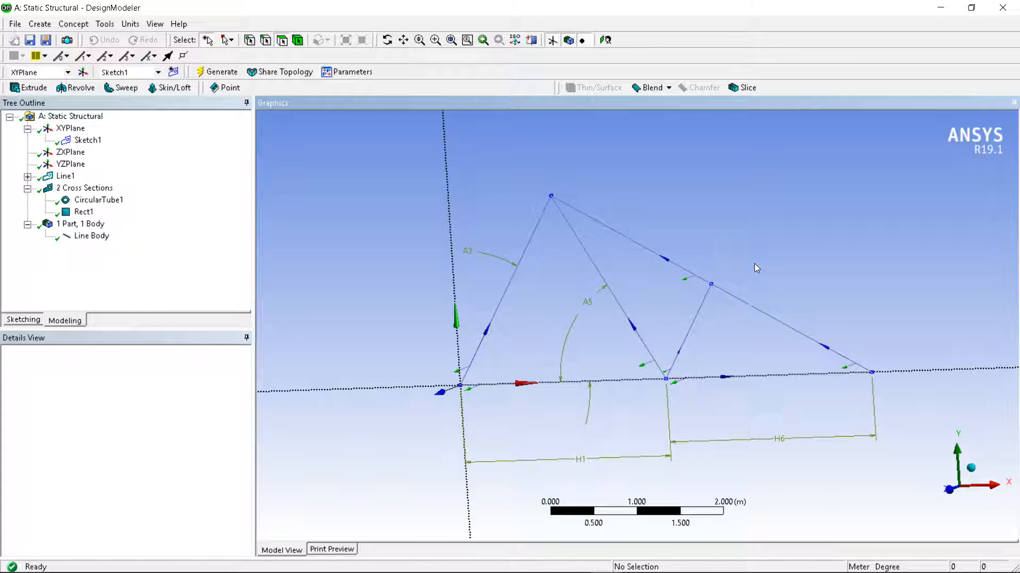
mouse_move(680, 158)
middle_down()
mouse_move(724, 184)
mouse_move(728, 154)
mouse_move(746, 143)
mouse_move(749, 155)
mouse_move(698, 179)
middle_up()
middle_drag(482, 182, 756, 205)
scroll(813, 267, down, 2)
mouse_move(813, 269)
middle_down()
mouse_move(690, 282)
mouse_move(754, 294)
mouse_move(761, 283)
middle_up()
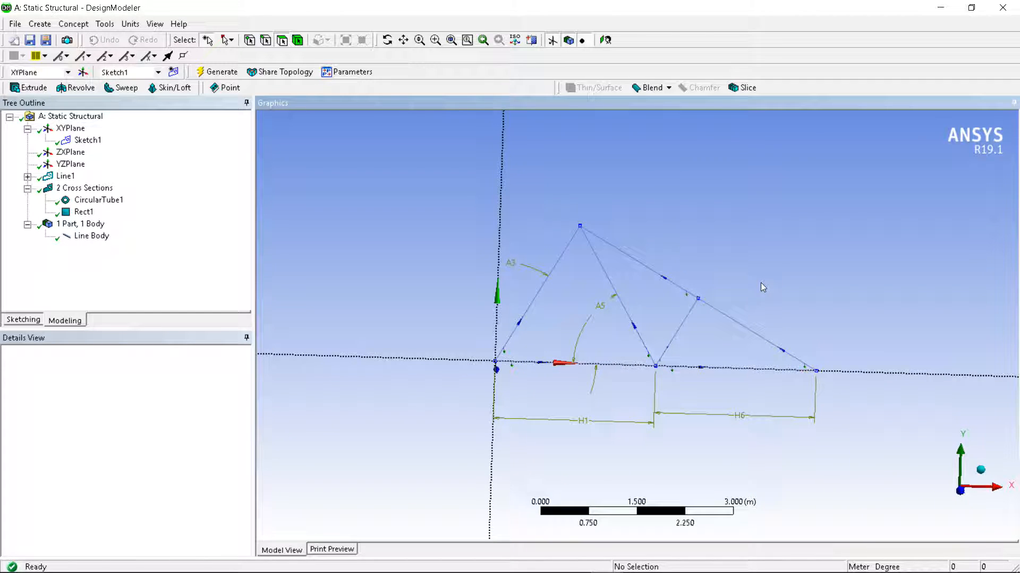
mouse_move(758, 247)
middle_down()
mouse_move(717, 230)
mouse_move(796, 228)
middle_up()
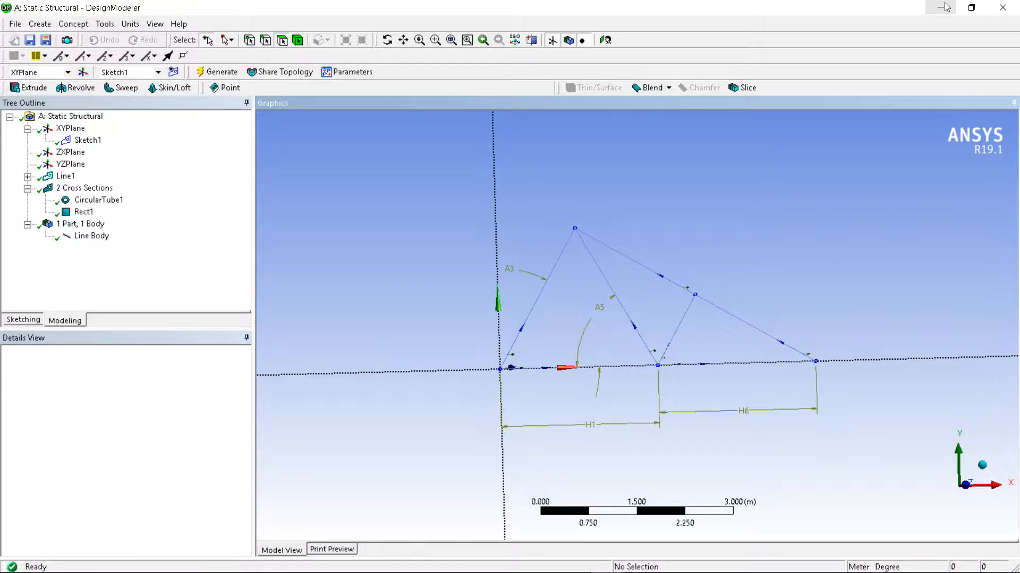
click(944, 7)
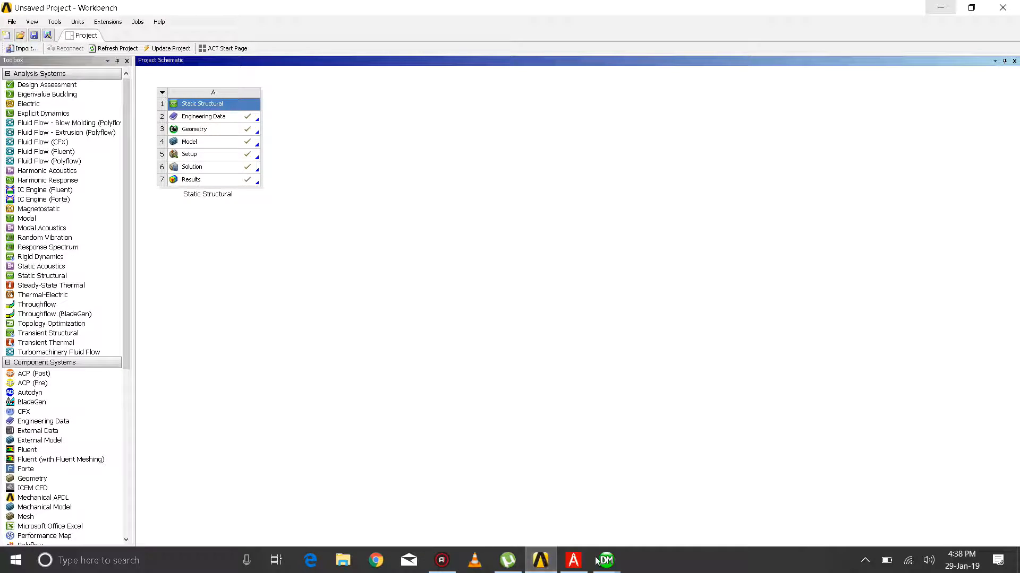
- Switch to Mechanical and review the re-solved force reactions at the fixed support and the displacement support
mouse_move(606, 560)
click(696, 507)
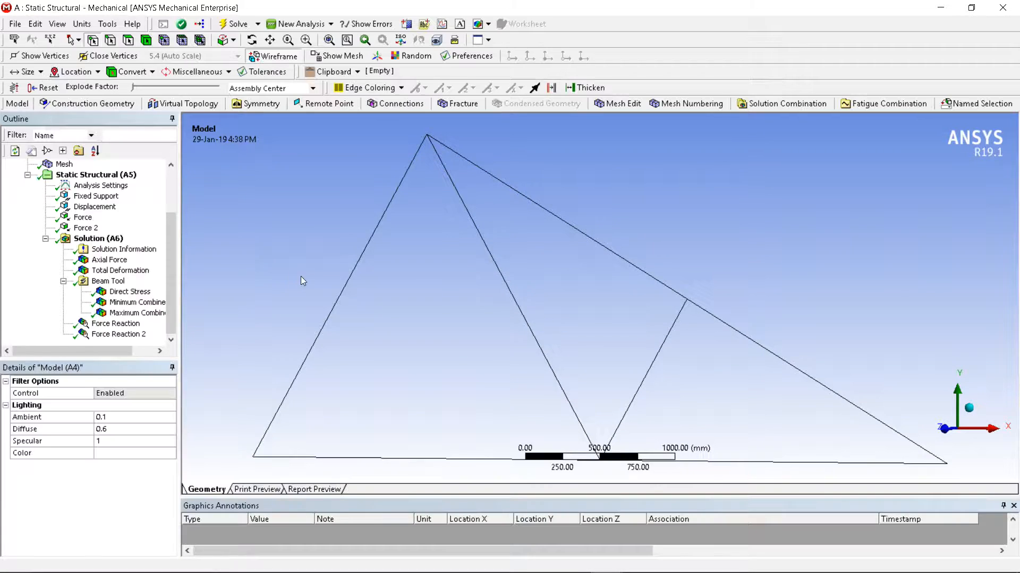
scroll(391, 279, down, 1)
click(120, 324)
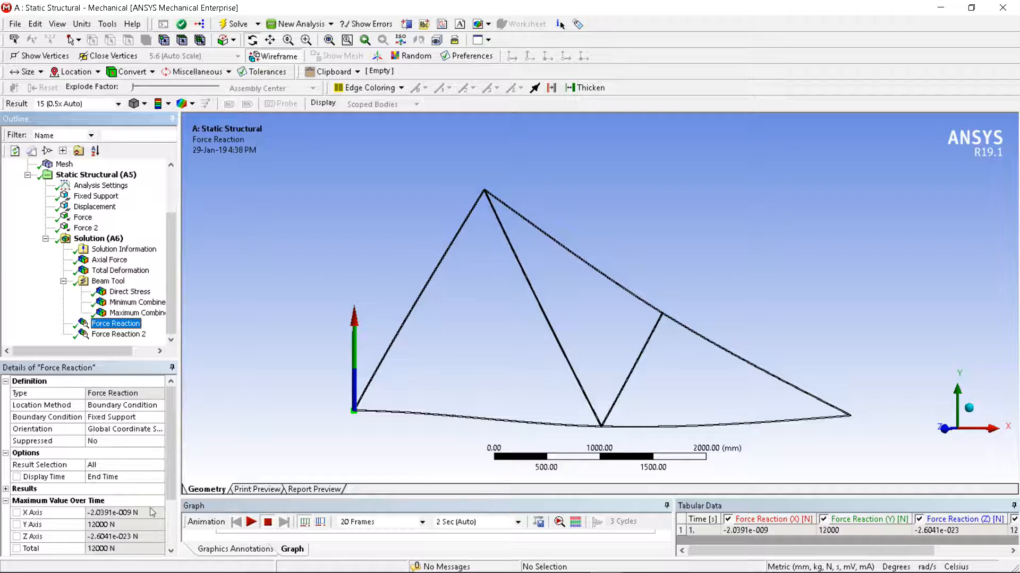
click(121, 335)
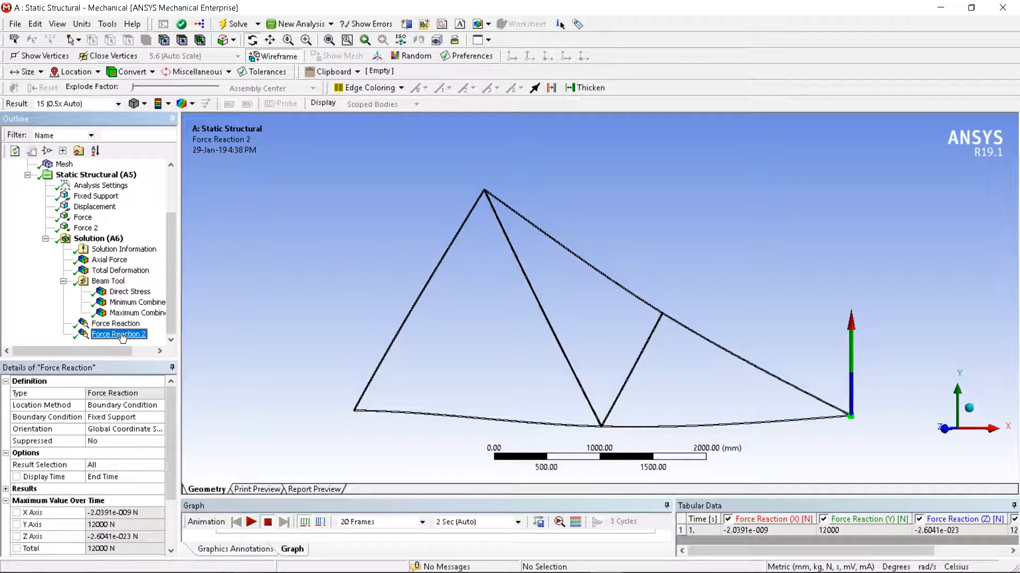
click(113, 524)
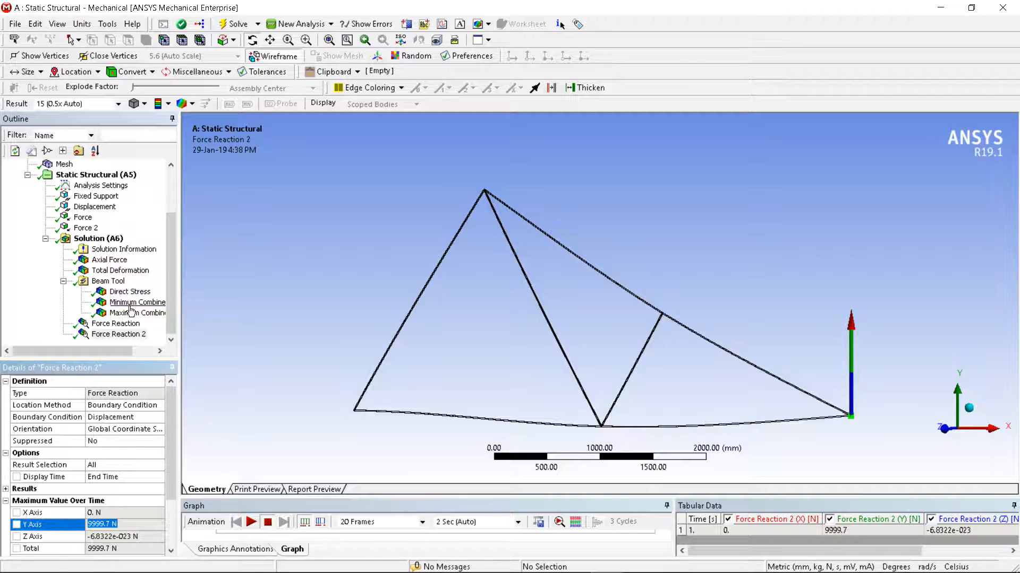
- Show the Axial Force result and probe the outer inclined member at the fixed support and the long inner diagonal
click(109, 260)
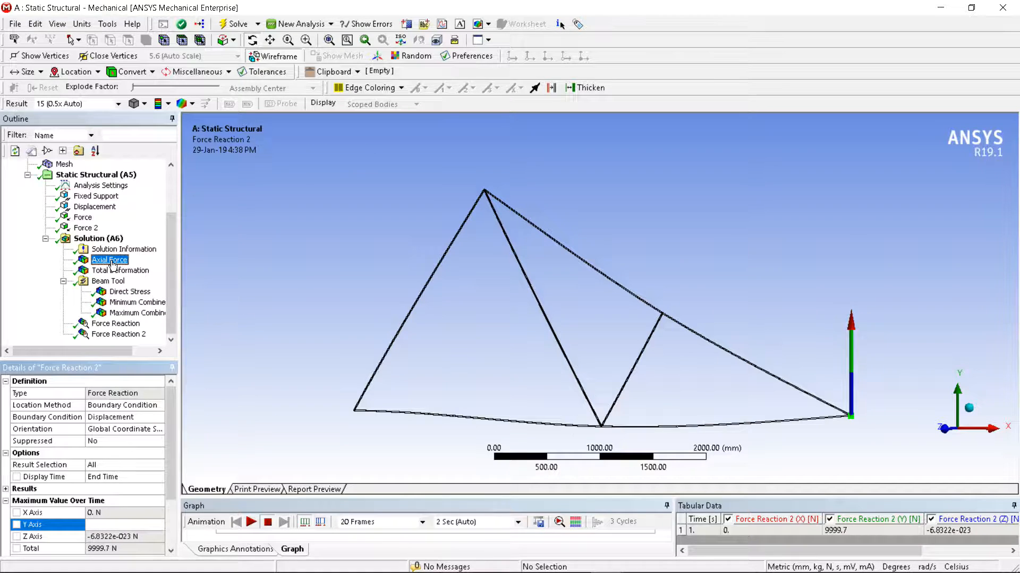
drag(509, 289, 321, 272)
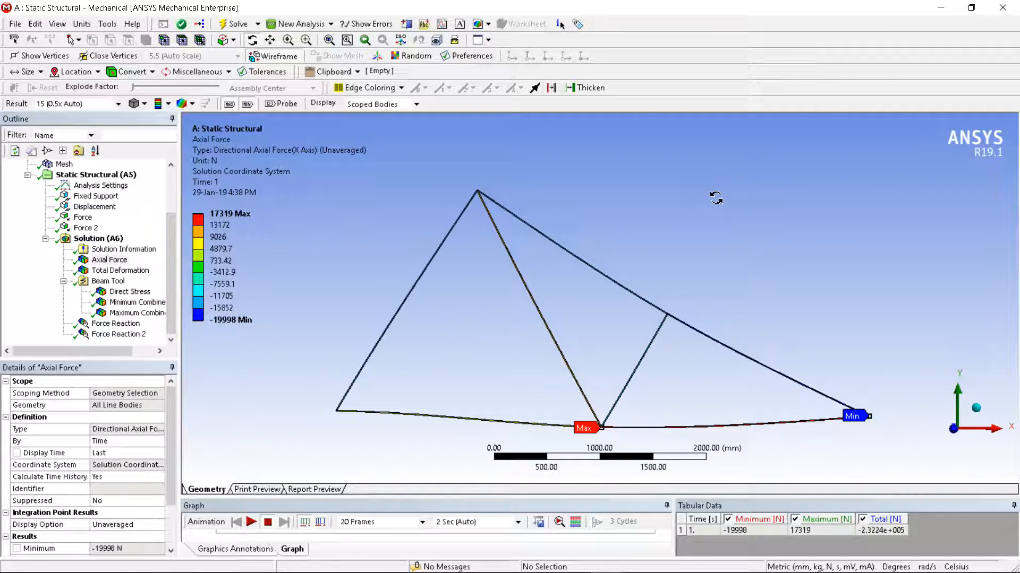
mouse_move(717, 200)
mouse_down()
mouse_move(783, 203)
mouse_move(761, 167)
mouse_move(700, 212)
mouse_up()
click(285, 105)
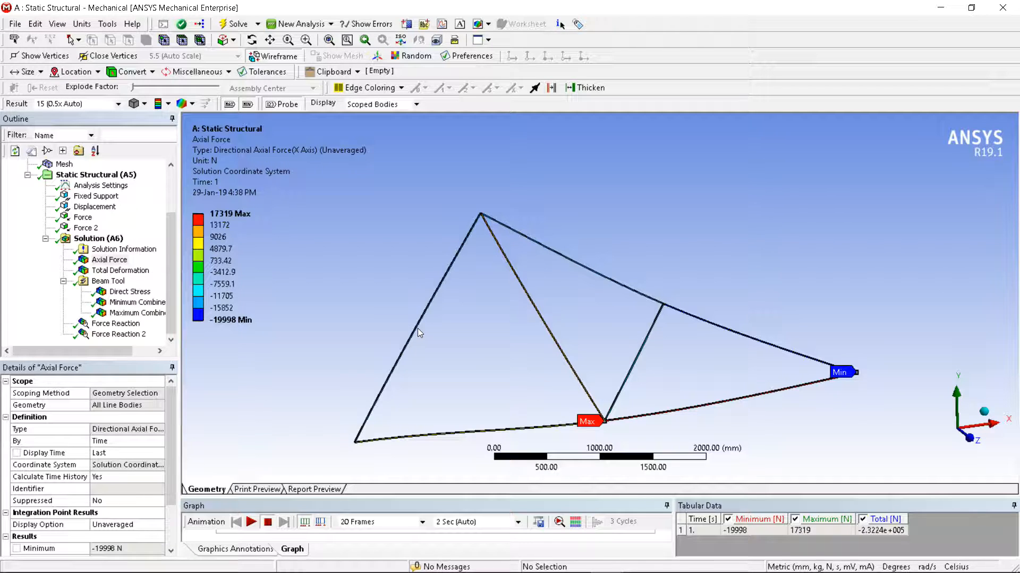
scroll(418, 325, up, 3)
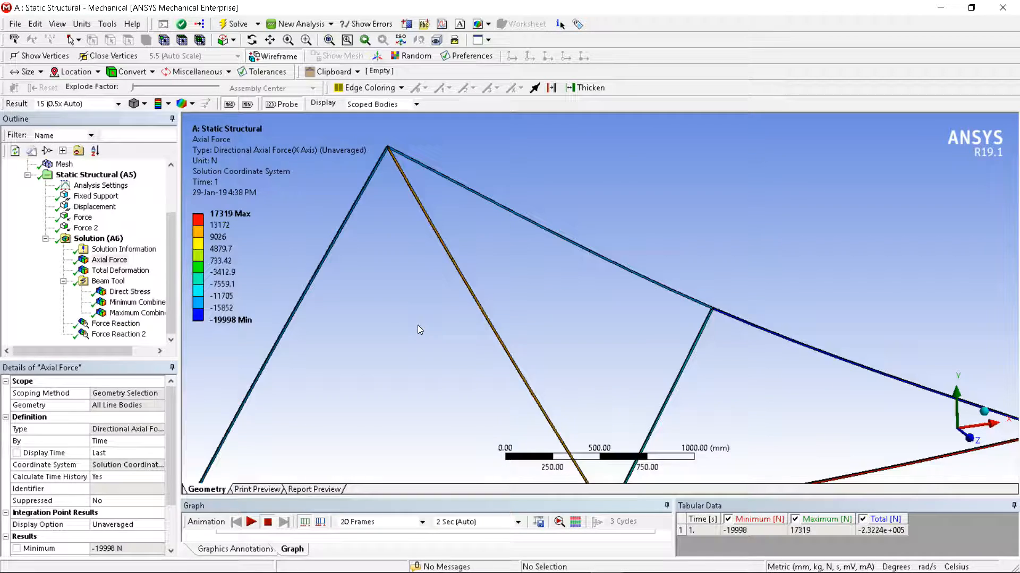
click(301, 298)
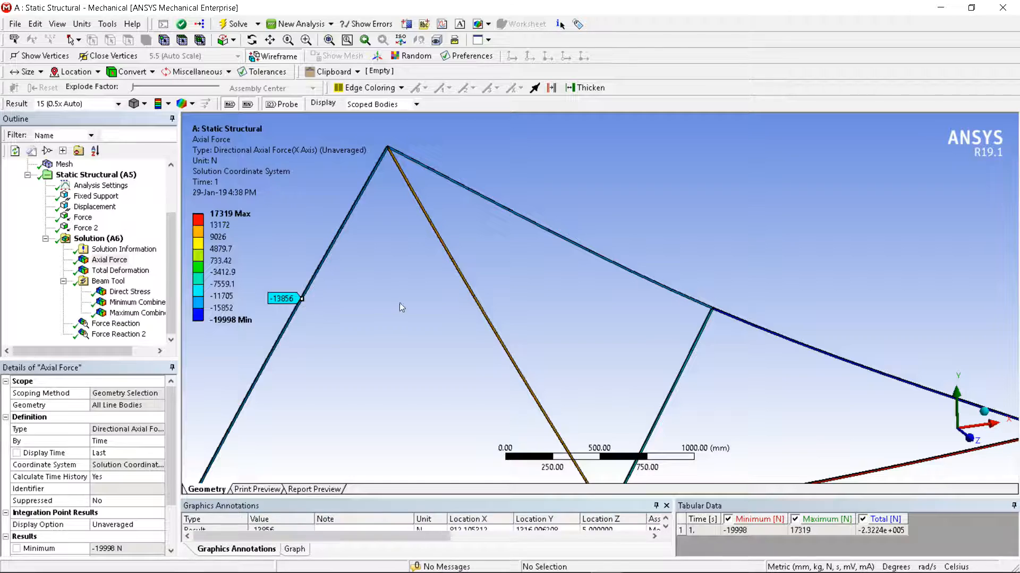
click(471, 290)
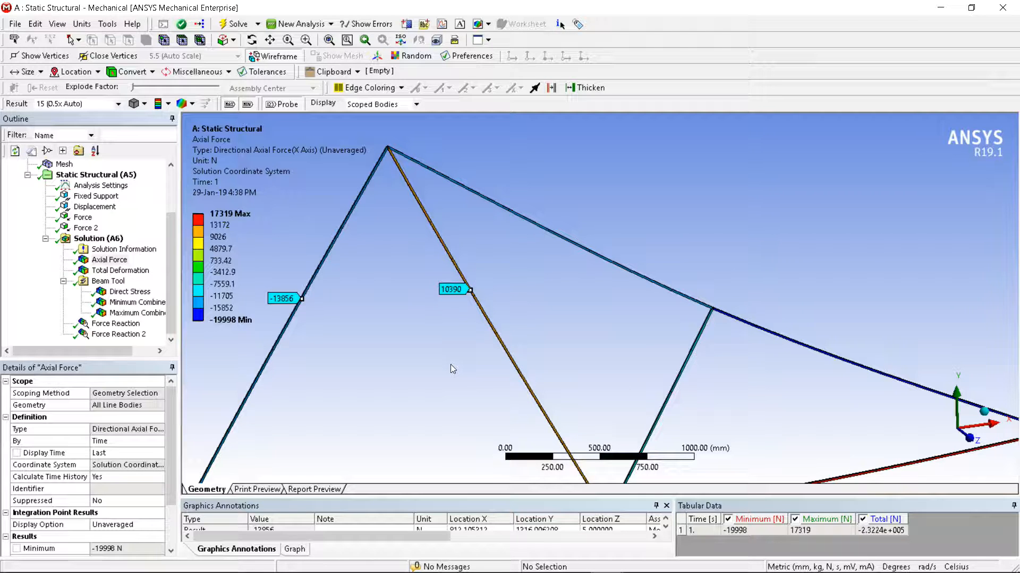
- Probe the axial force in the bottom member next to the fixed support
scroll(461, 254, down, 3)
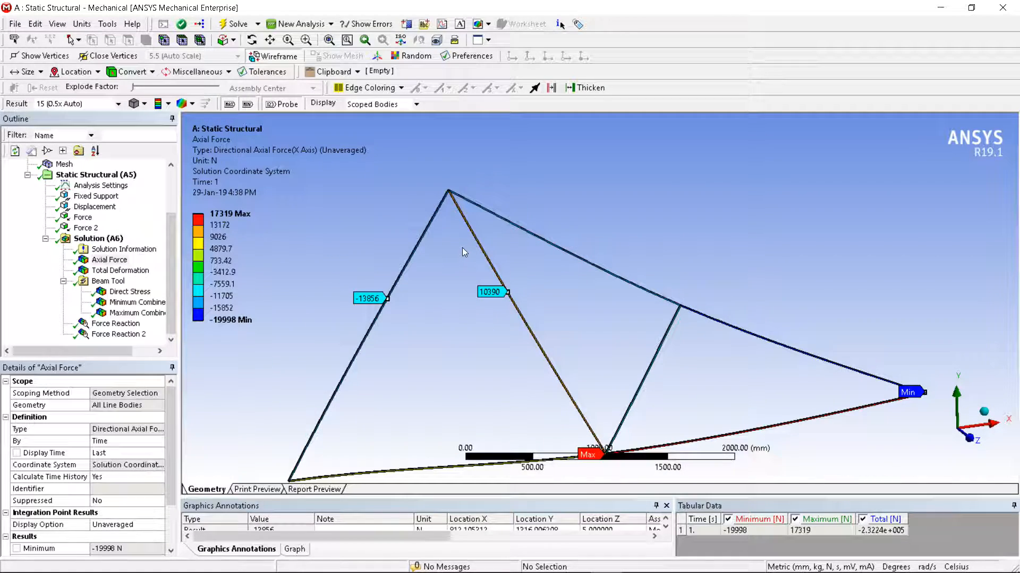
middle_drag(470, 373, 460, 335)
scroll(455, 376, up, 3)
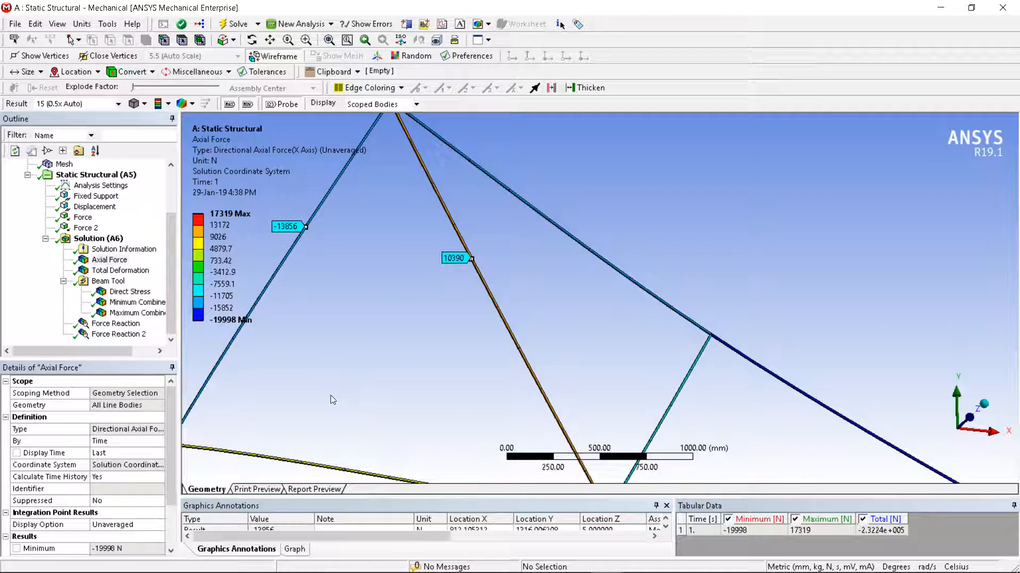
scroll(336, 403, down, 3)
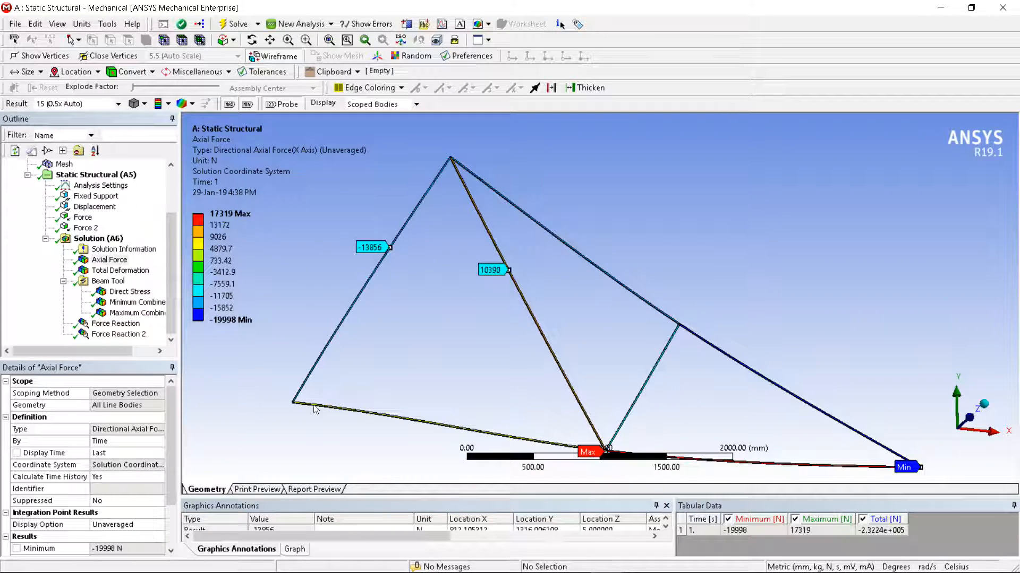
click(346, 409)
scroll(403, 319, down, 2)
- Switch to the textbook PDF, look through the joint calculations on pages 474 and 475, and return to Mechanical
mouse_move(608, 570)
click(573, 561)
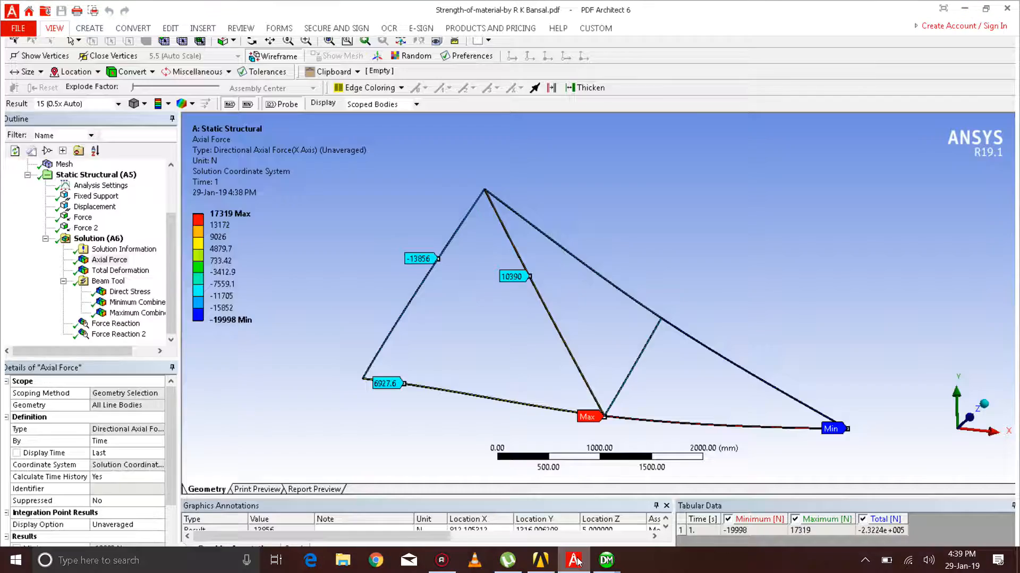
scroll(513, 357, up, 5)
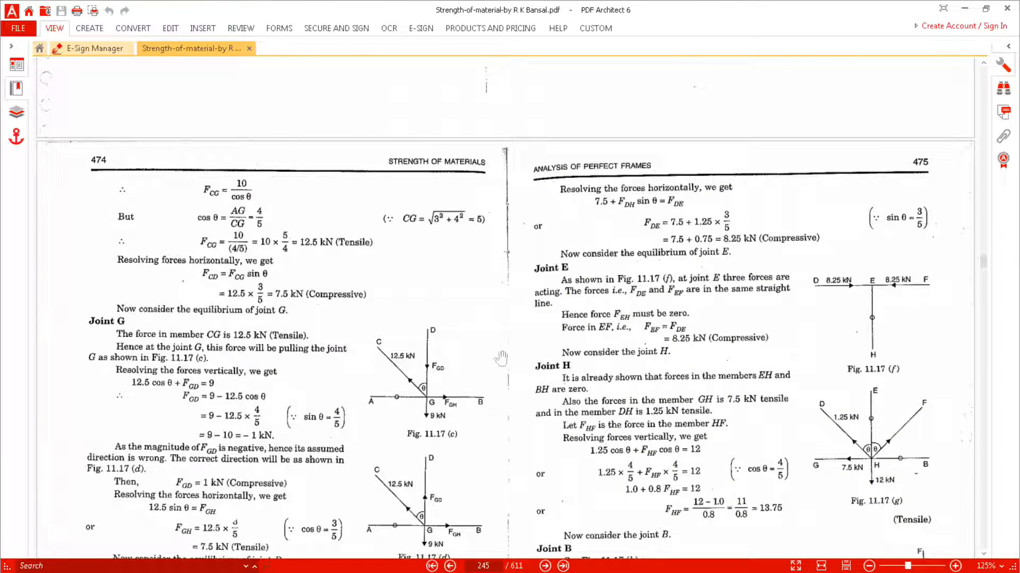
scroll(504, 374, down, 3)
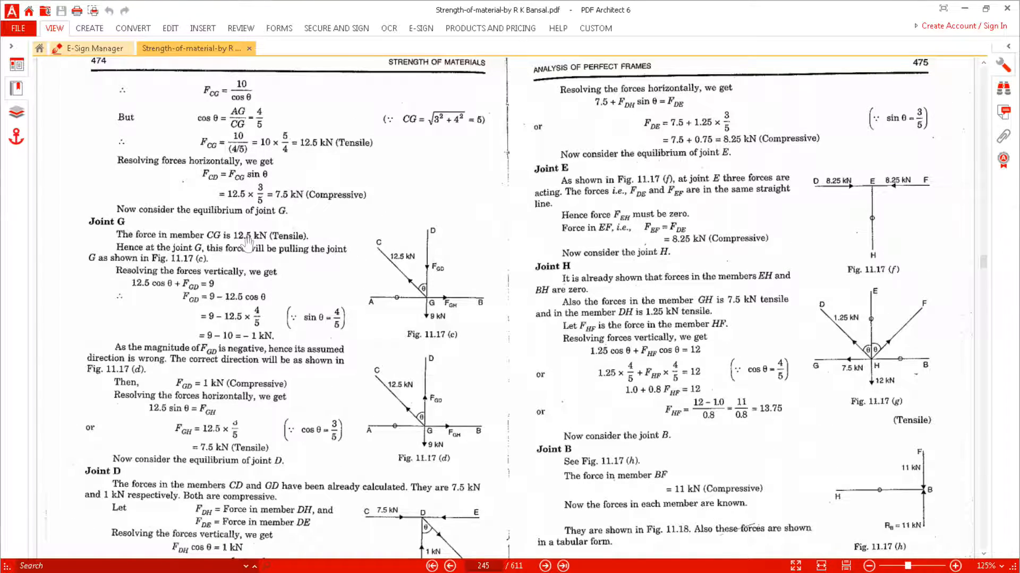
scroll(418, 341, down, 2)
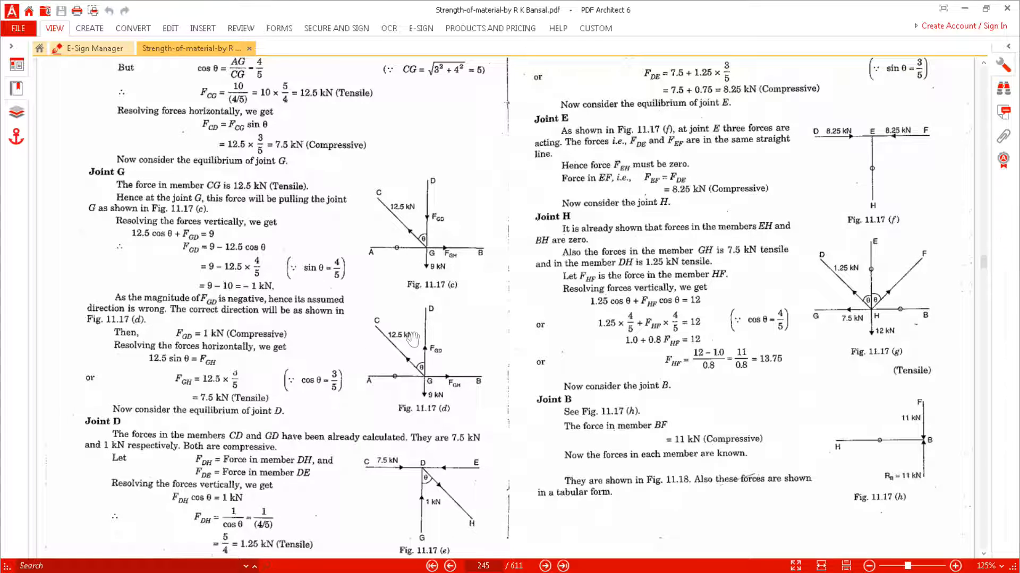
scroll(550, 239, up, 4)
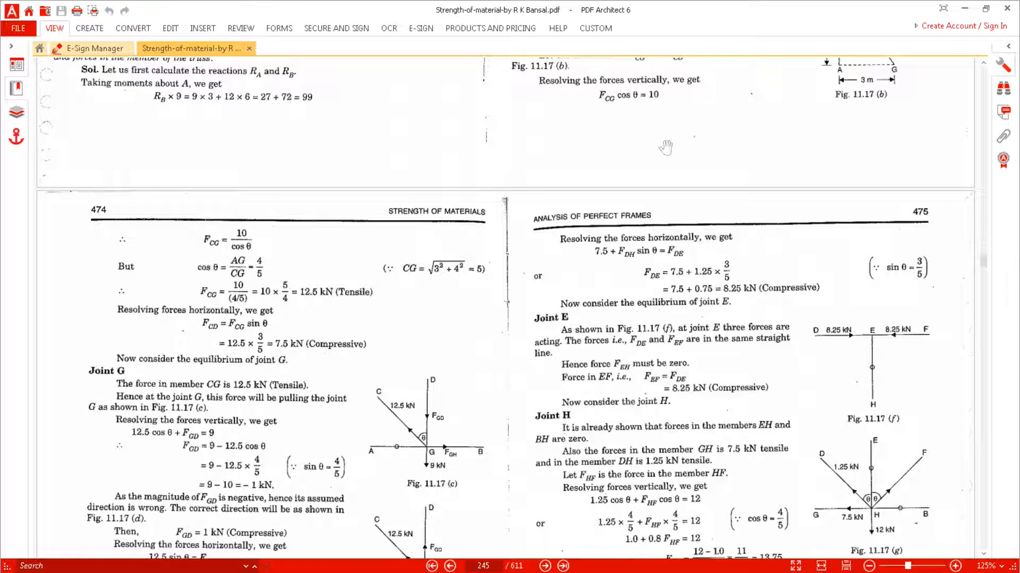
click(965, 9)
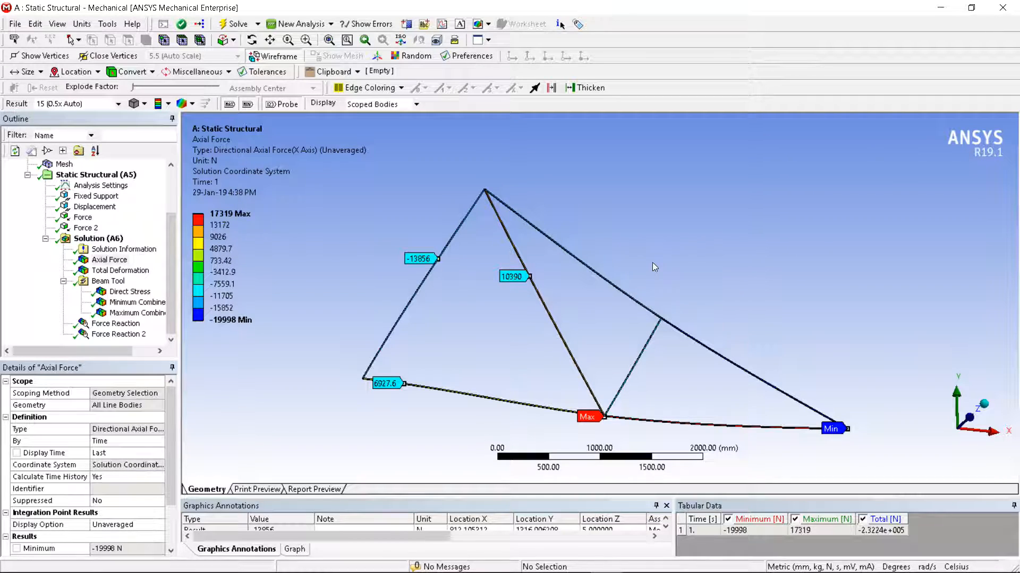
- Show the Beam Tool's Direct Stress result and probe the outer inclined and bottom members meeting at the fixed support
middle_drag(643, 262, 589, 263)
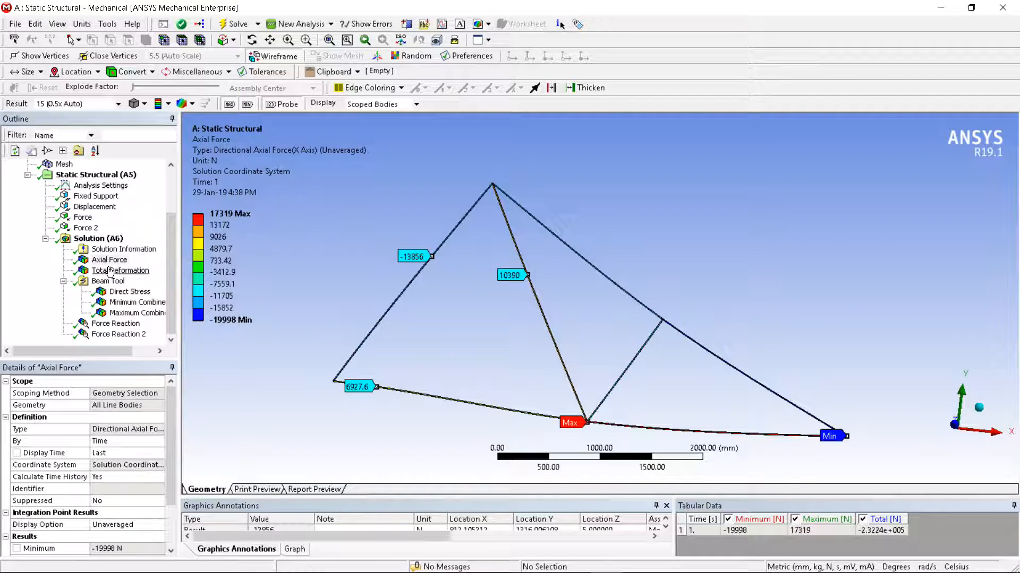
click(130, 292)
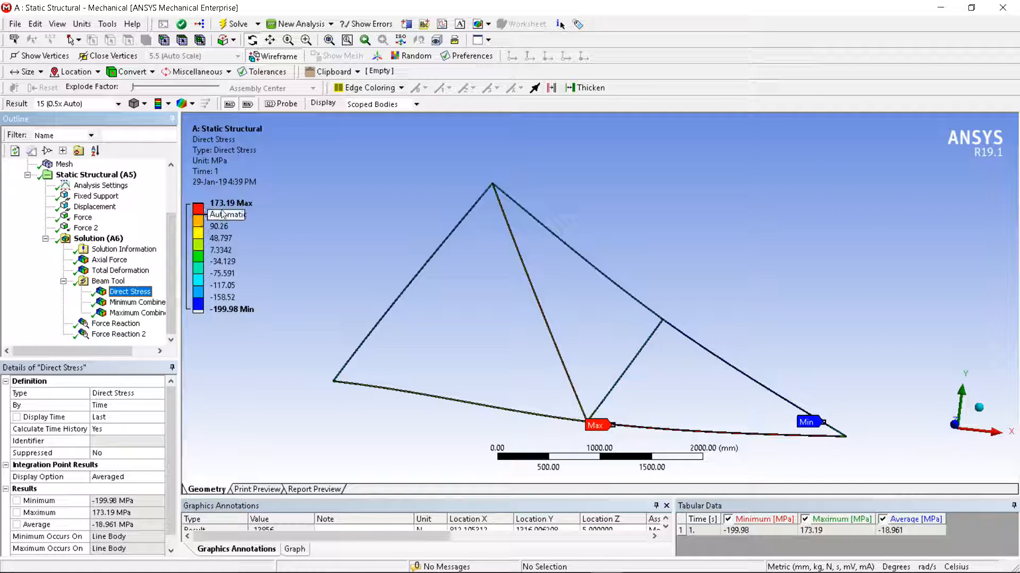
click(287, 105)
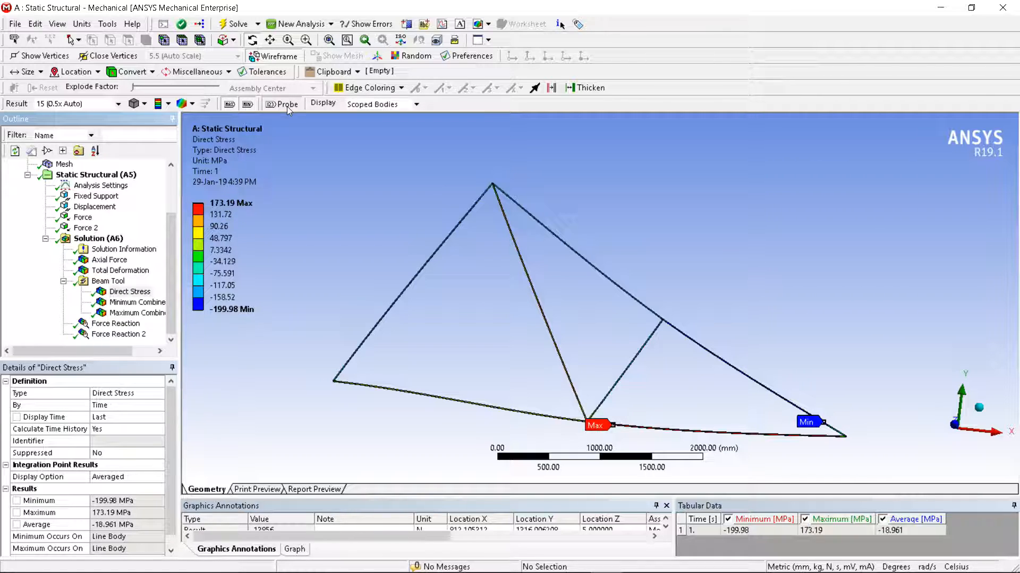
click(423, 266)
click(425, 393)
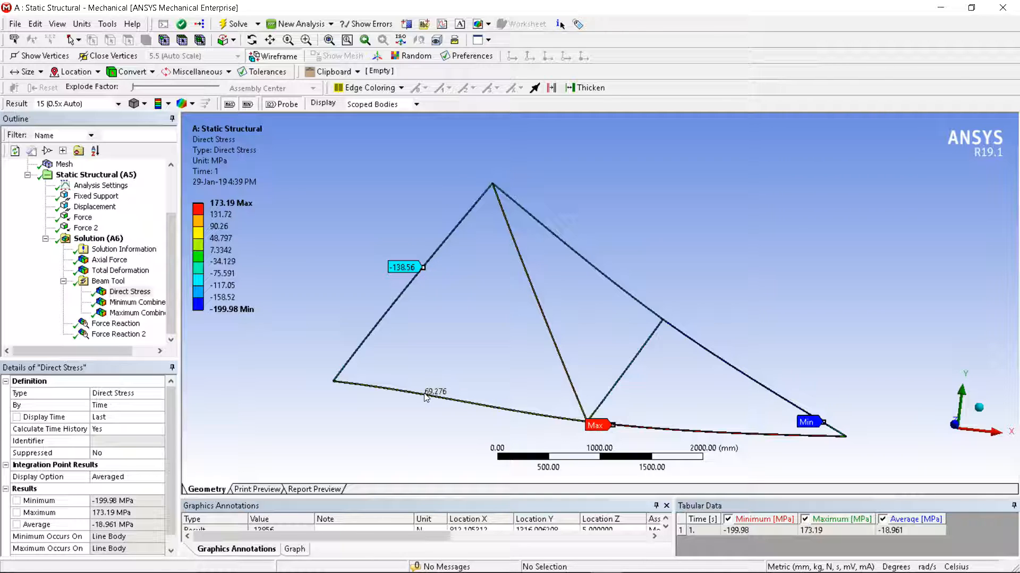
middle_drag(711, 224, 693, 245)
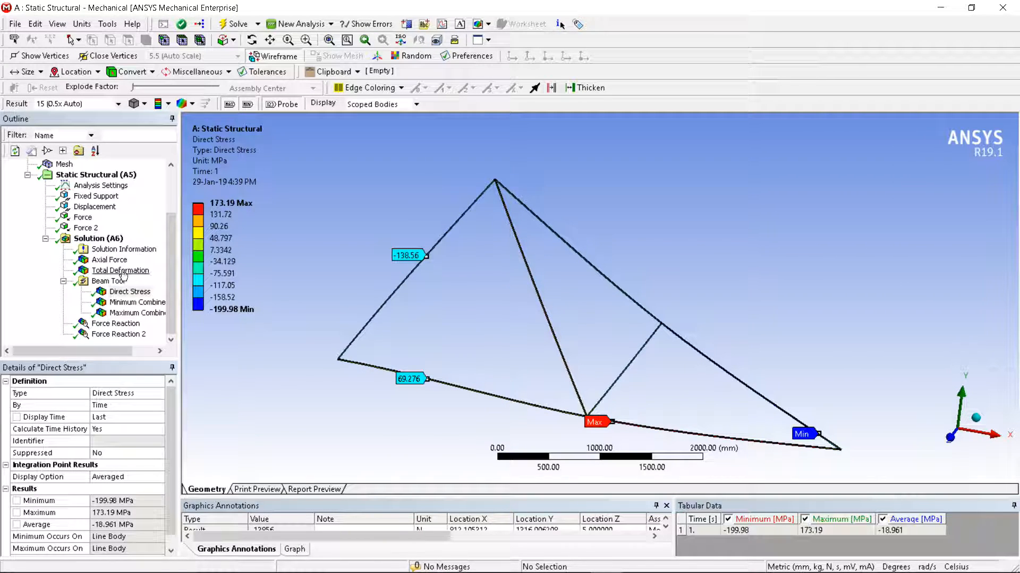
middle_drag(585, 265, 680, 232)
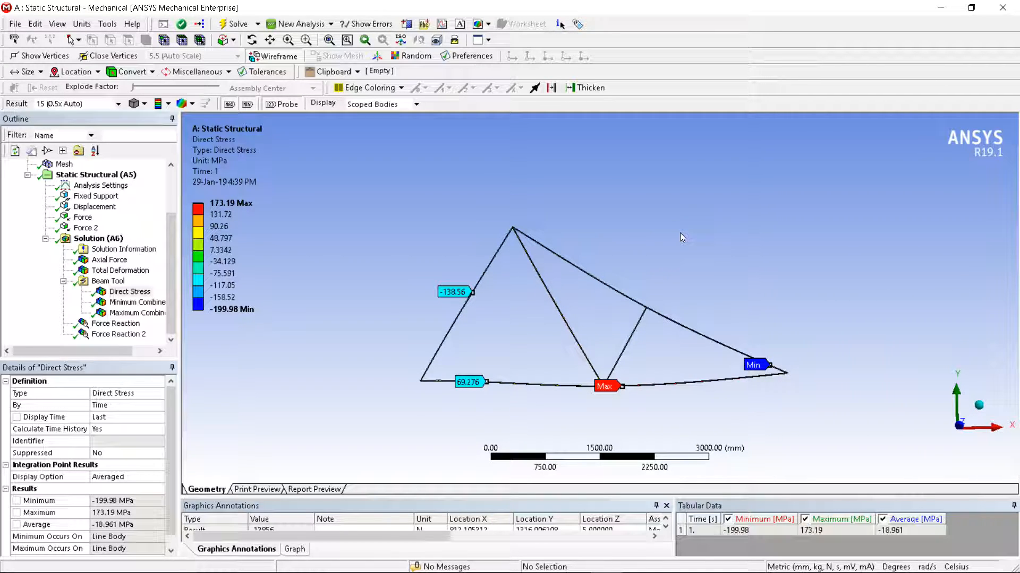
middle_drag(762, 256, 740, 226)
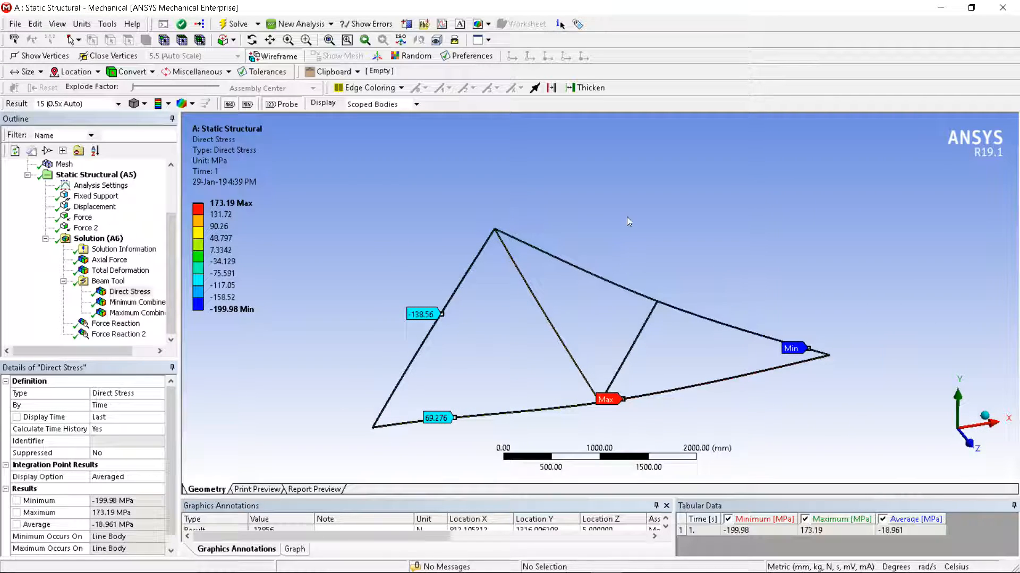
middle_drag(626, 217, 591, 218)
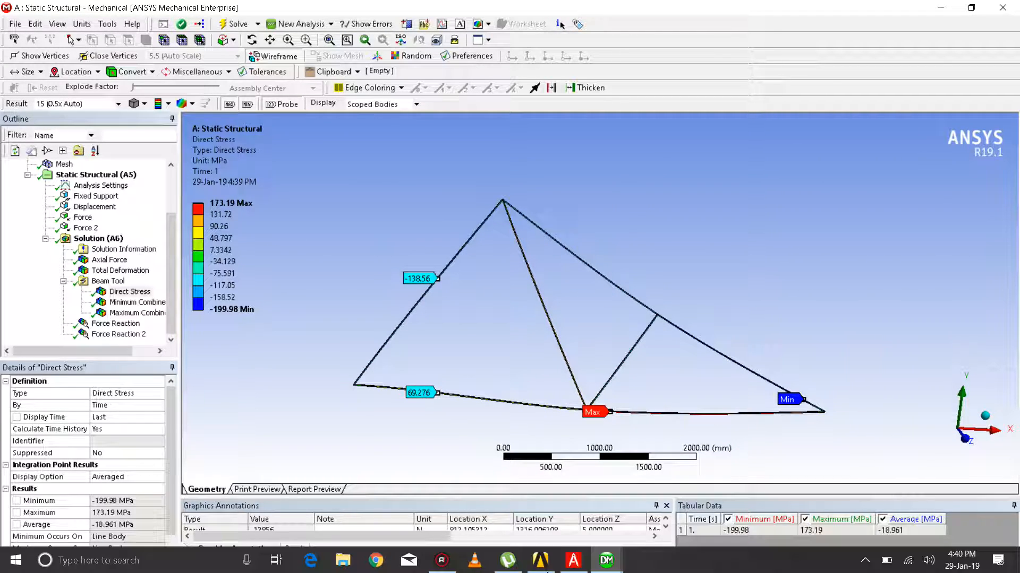
- Switch to the textbook PDF, look through the further truss problems up to page 483, and return to the Direct Stress result in Mechanical
click(572, 561)
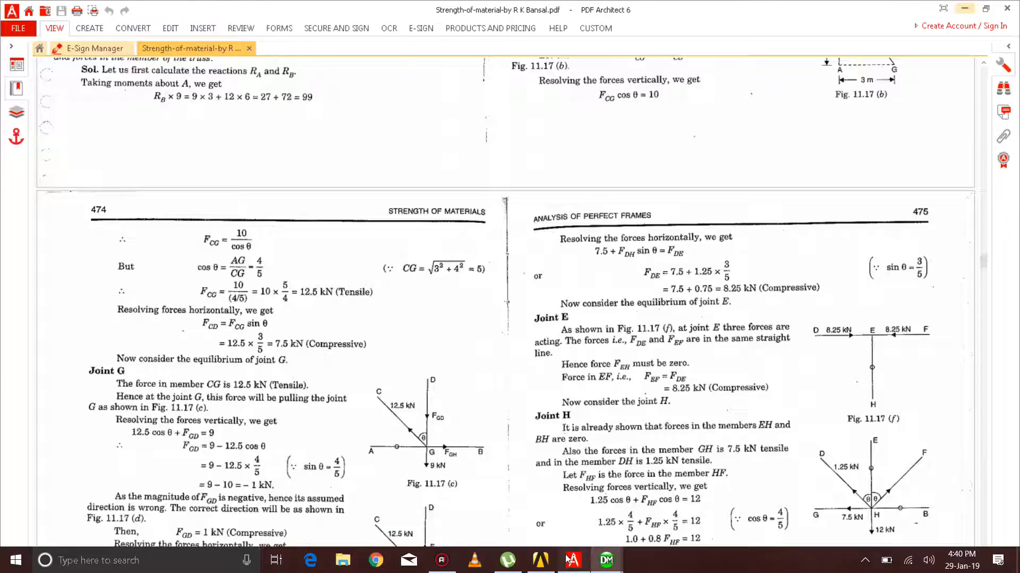
scroll(593, 278, down, 10)
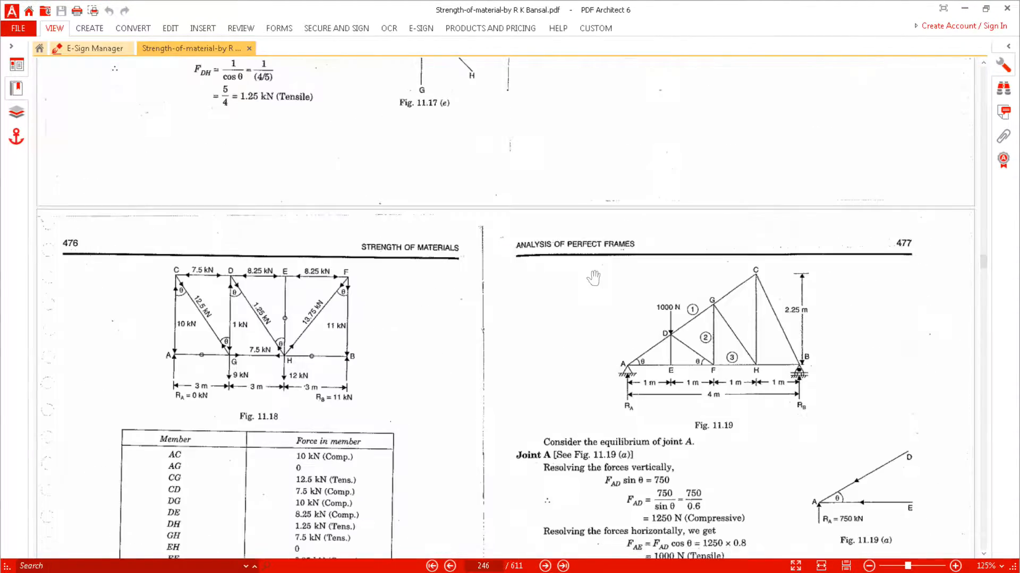
scroll(594, 278, down, 15)
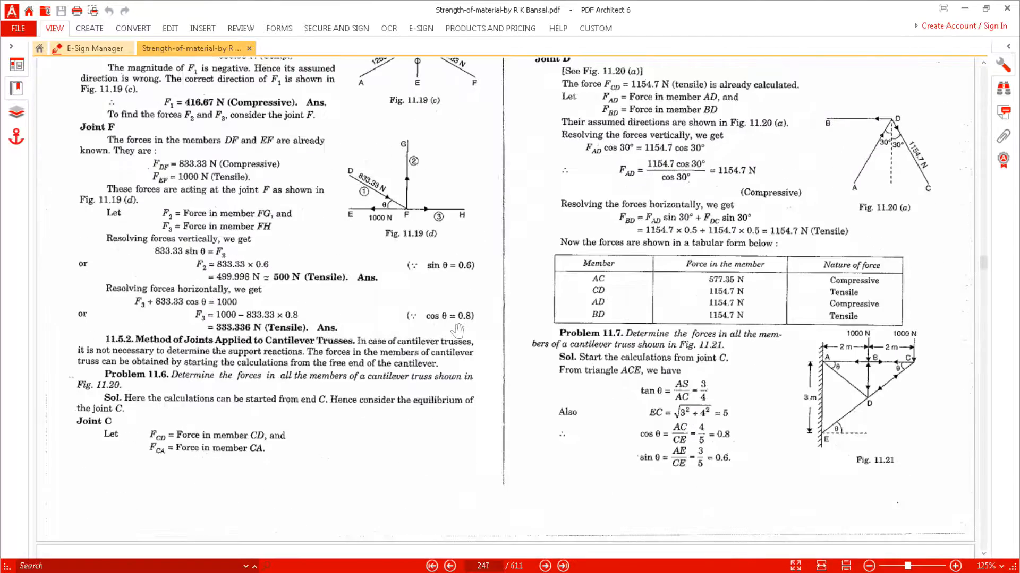
scroll(457, 331, down, 8)
scroll(457, 331, down, 3)
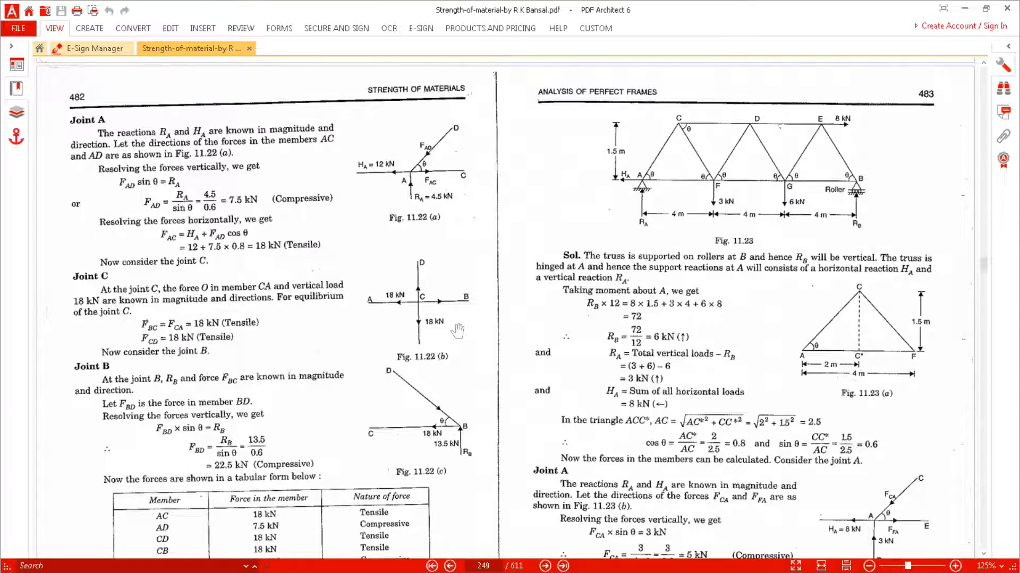
scroll(457, 331, up, 3)
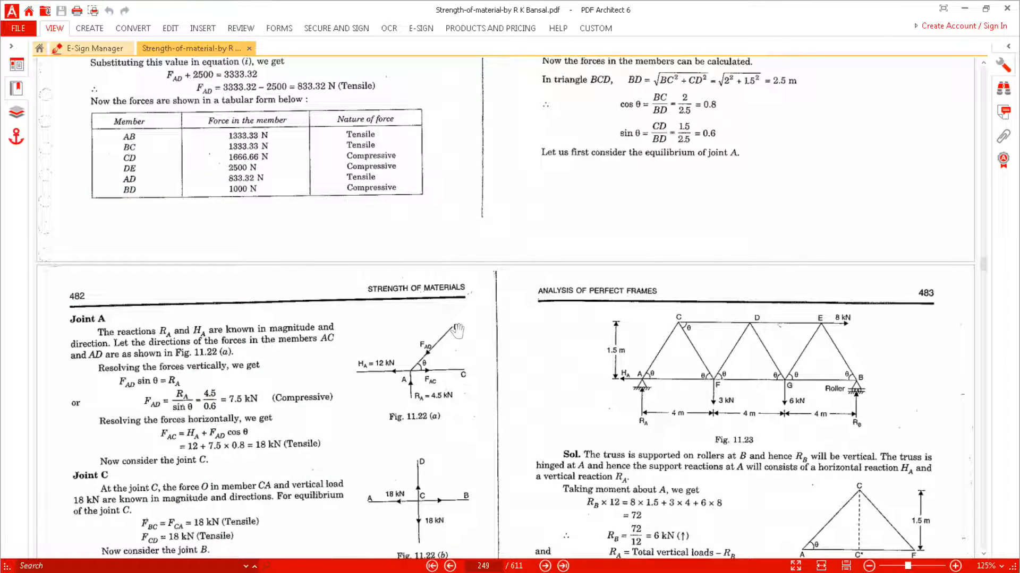
scroll(457, 331, up, 5)
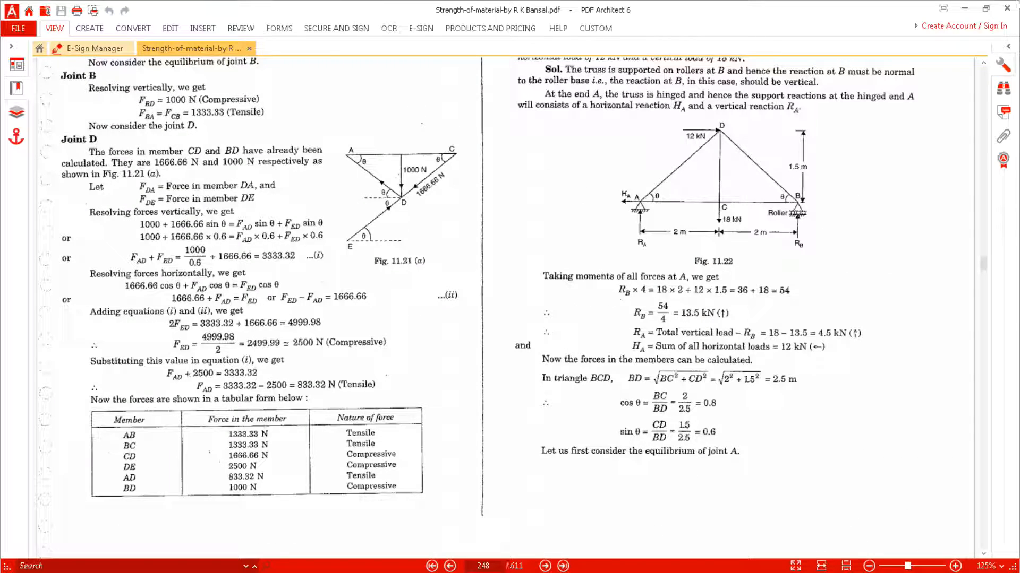
click(972, 7)
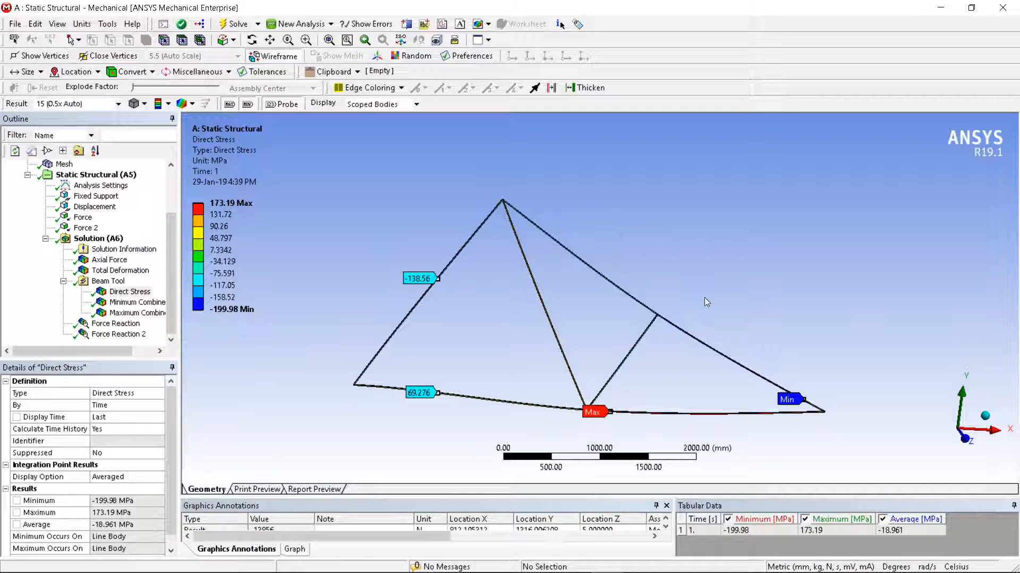
drag(774, 195, 701, 275)
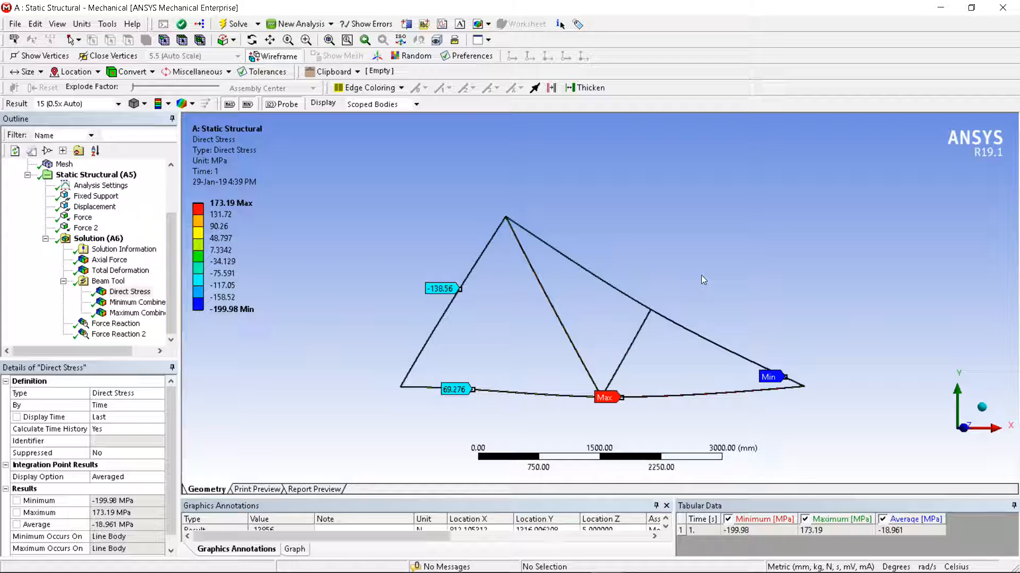